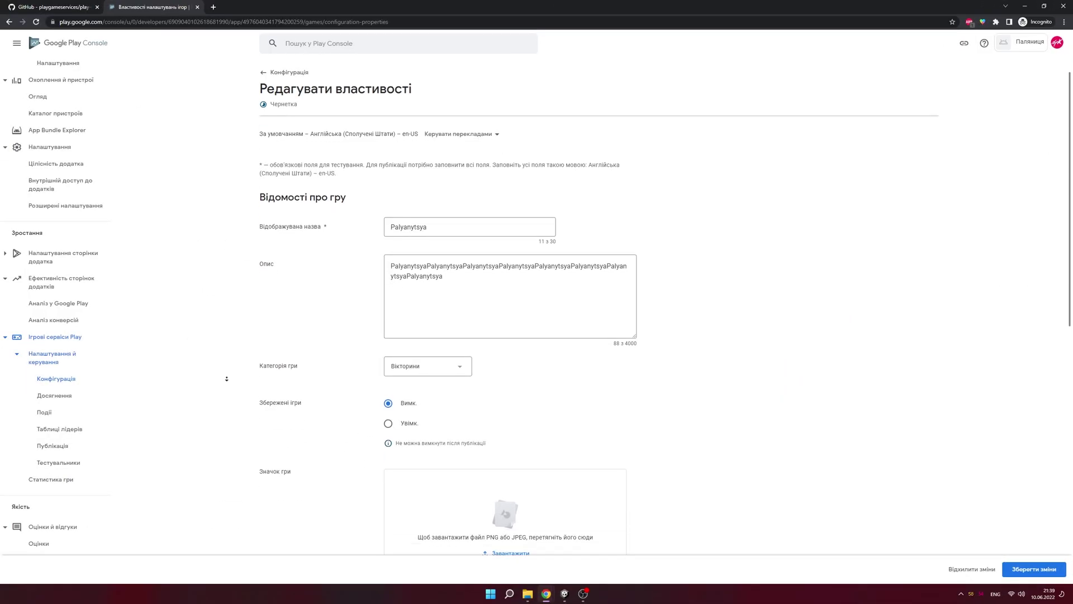
- Set Saved Games to On (Увімк.) in the Play Games Services game properties
scroll(251, 319, down, 2)
click(389, 339)
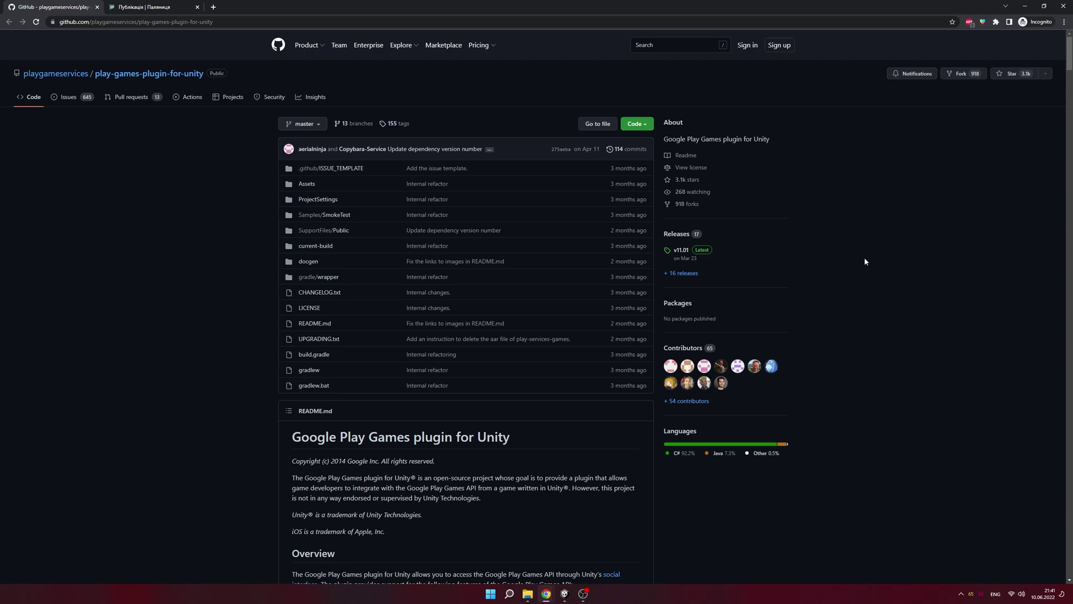
- Download the v11.01 Source code (zip) of play-games-plugin-for-unity into a chosen folder
click(677, 234)
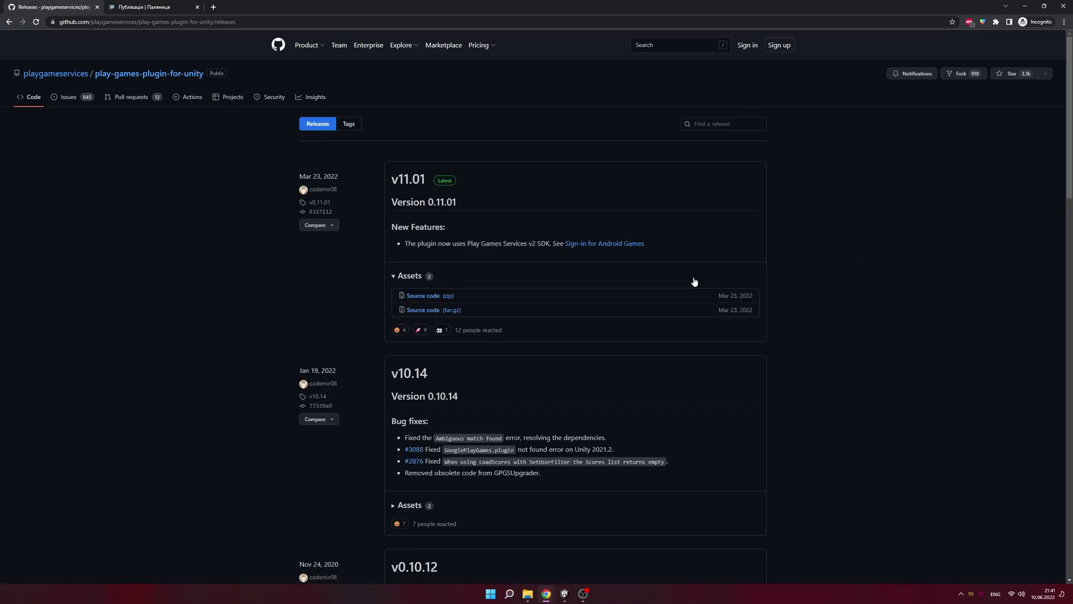
click(437, 296)
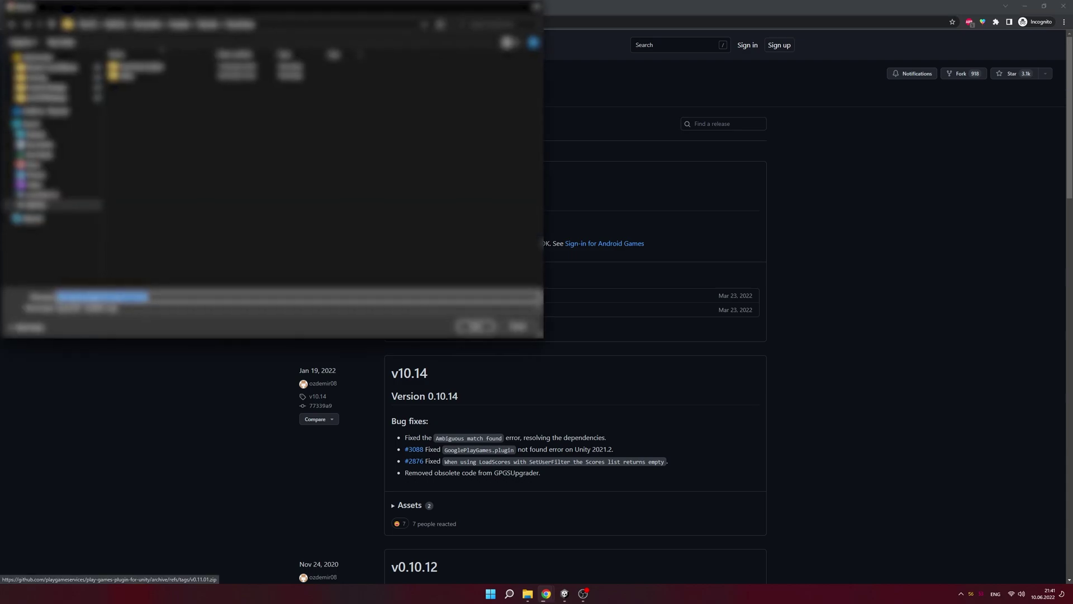
click(34, 134)
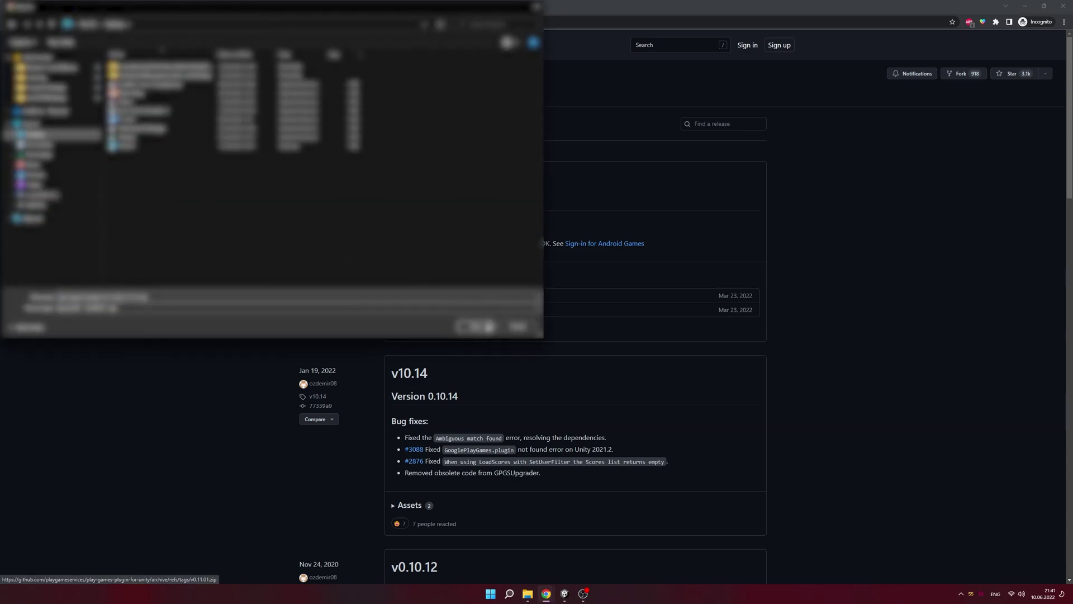
click(476, 327)
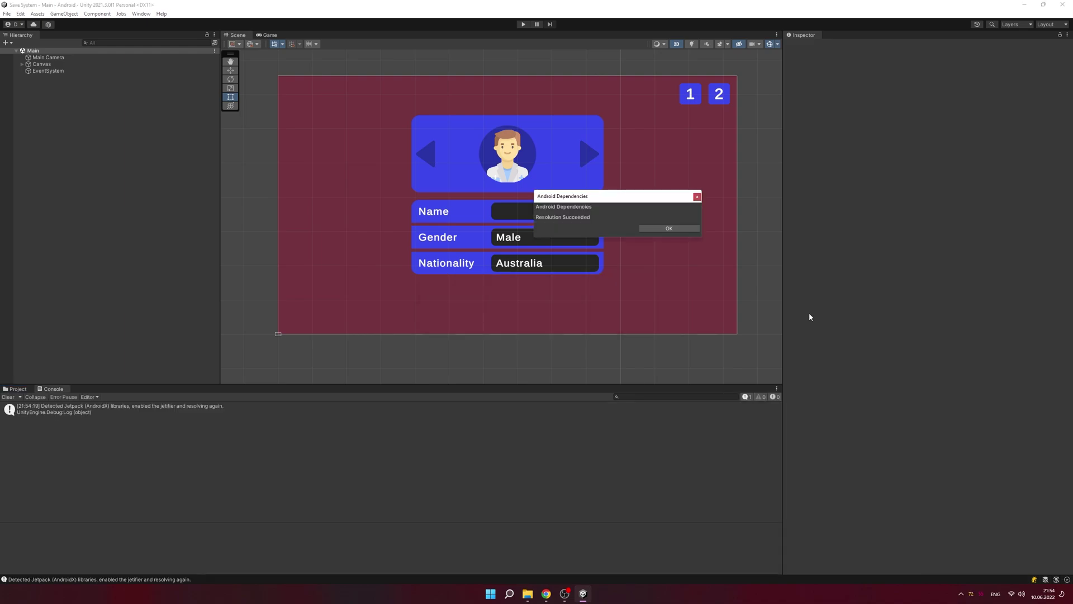
- Dismiss the dependency-resolution notice, rename the player from dsdsd to dfx and set gender to Female
click(691, 229)
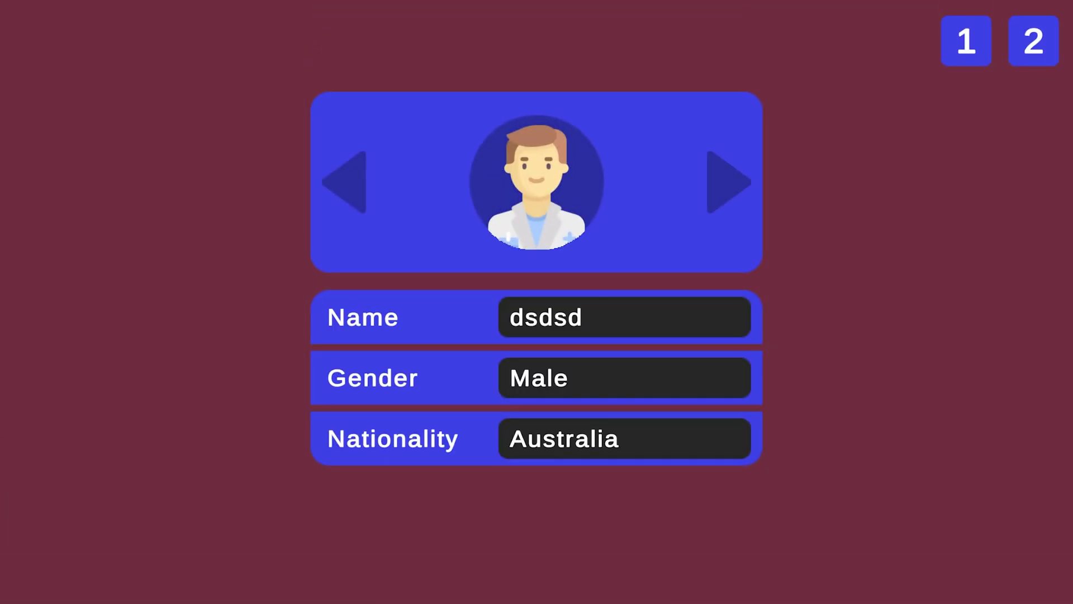
click(642, 323)
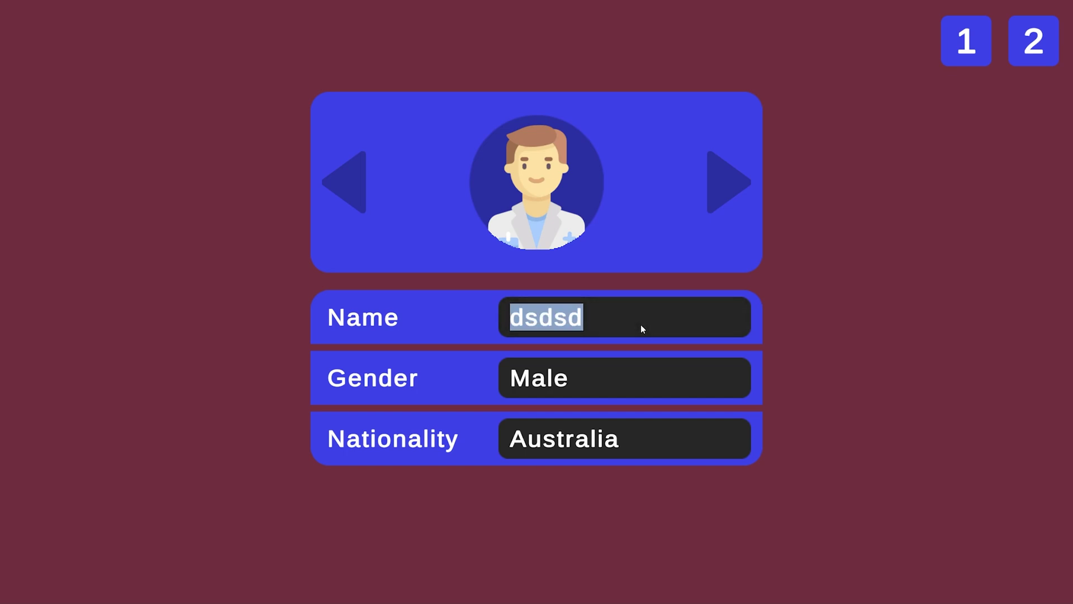
text(dfx)
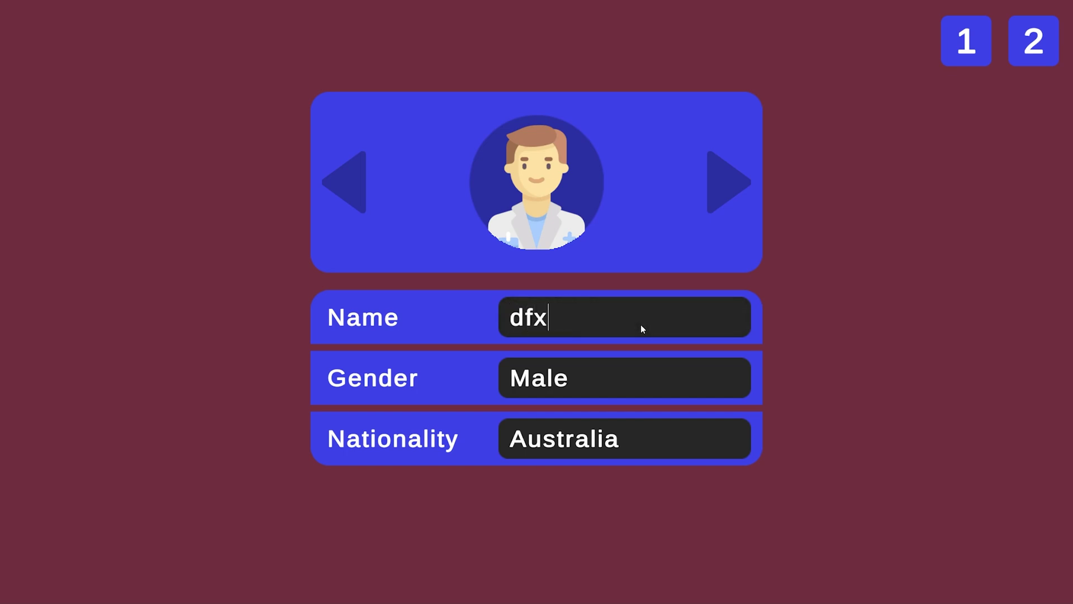
click(619, 380)
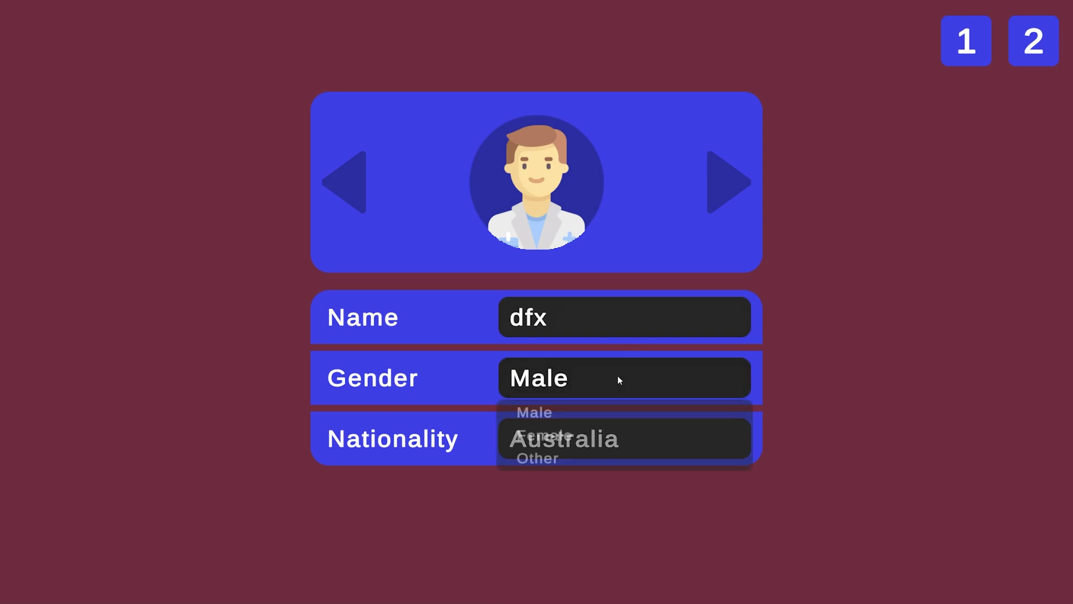
click(580, 441)
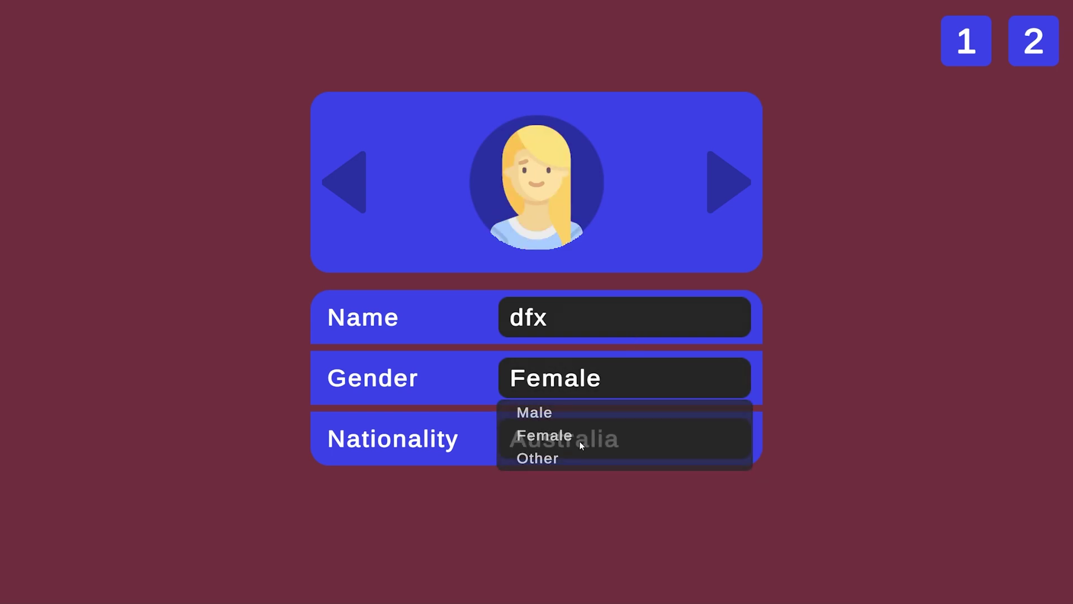
- Set nationality to Ukraine, pick the dark-haired avatar with earrings and the second background
click(573, 447)
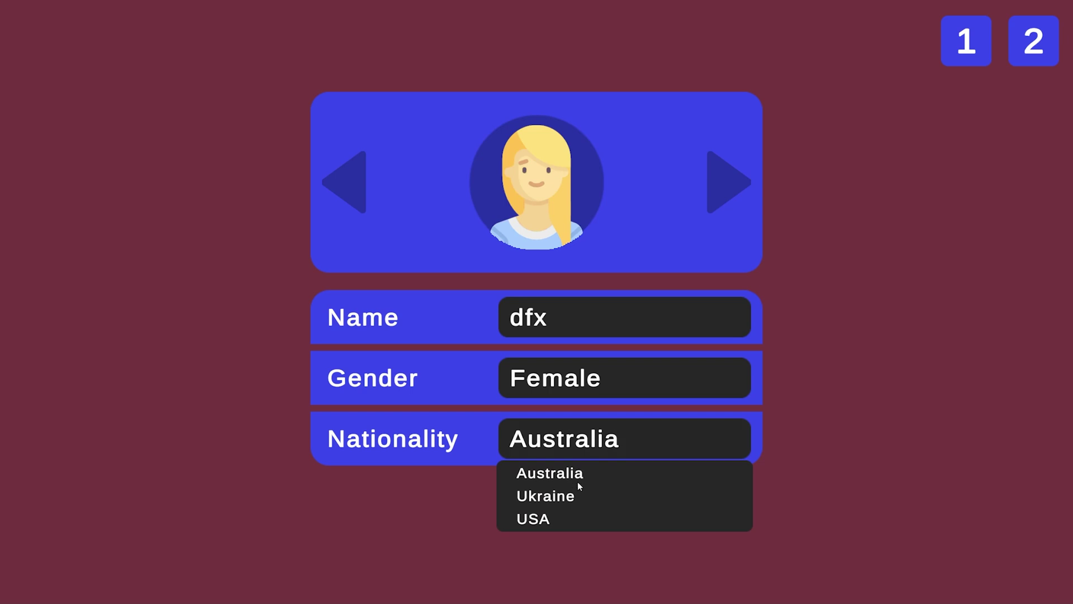
click(568, 497)
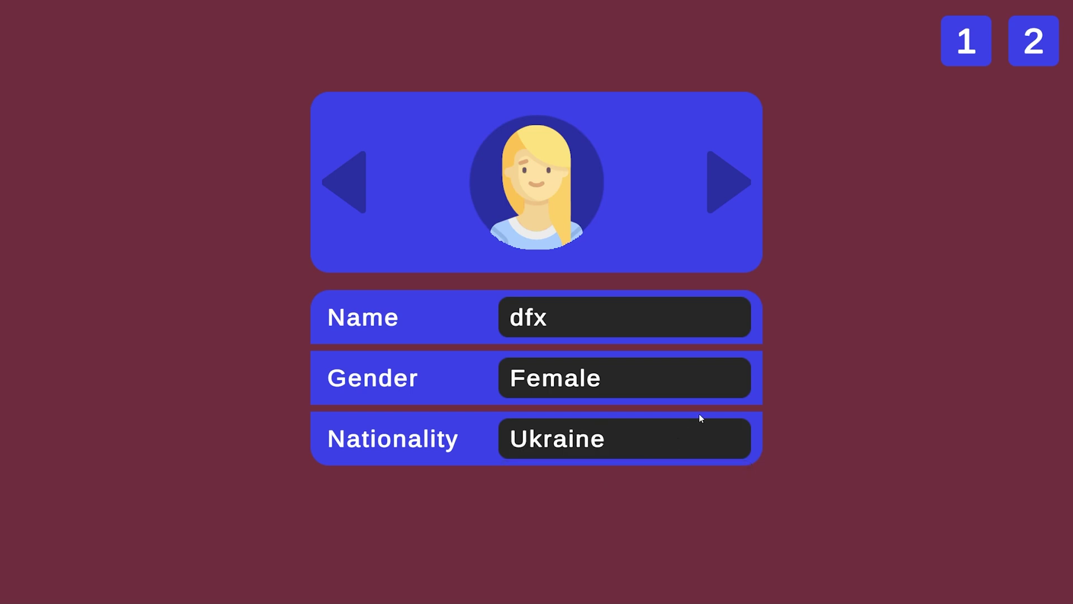
click(739, 177)
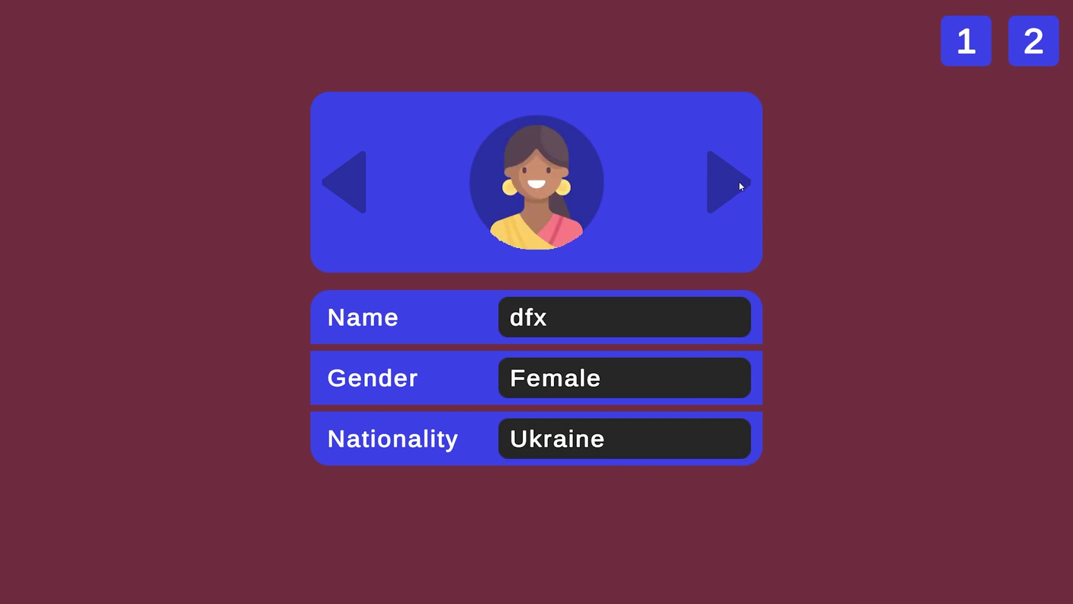
click(739, 182)
click(739, 183)
click(739, 182)
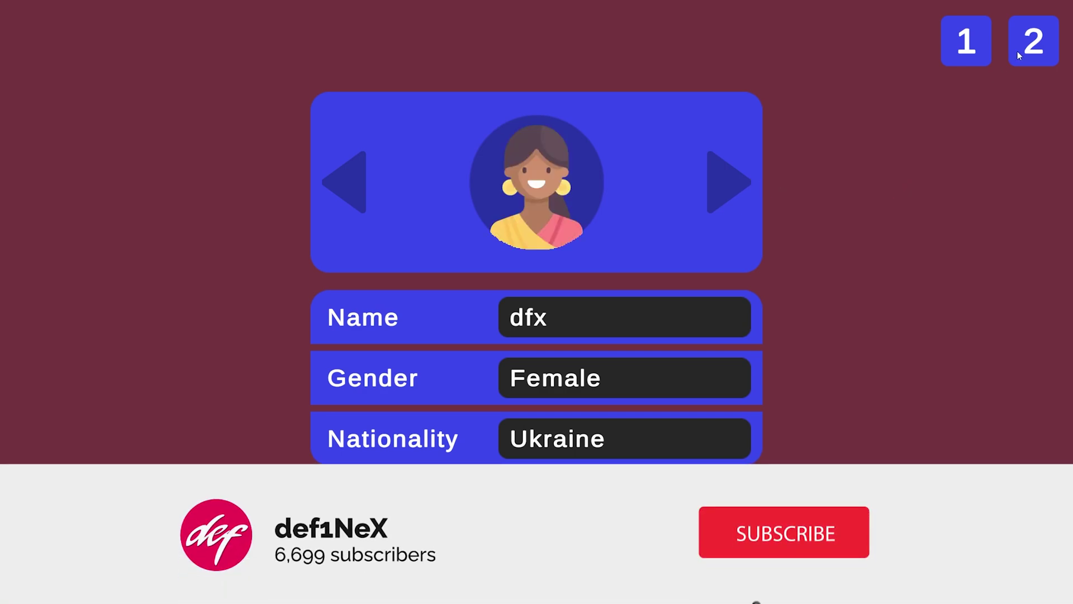
click(1019, 53)
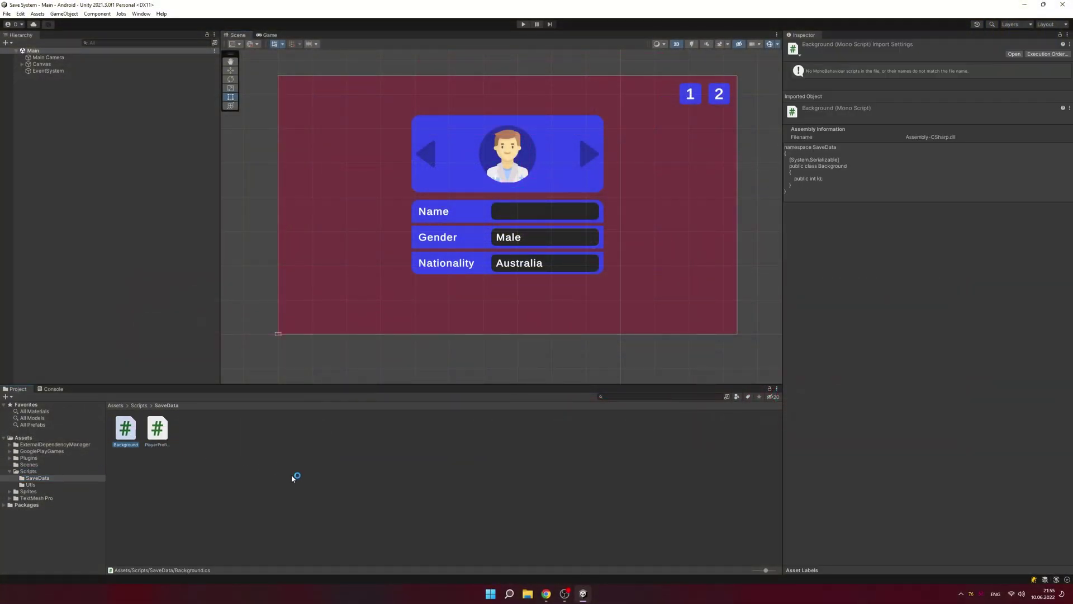
- Create CloudSaveData in SaveData, mark it [System.Serializable] inside namespace SaveData, and save
click(28, 471)
click(37, 478)
right_click(187, 451)
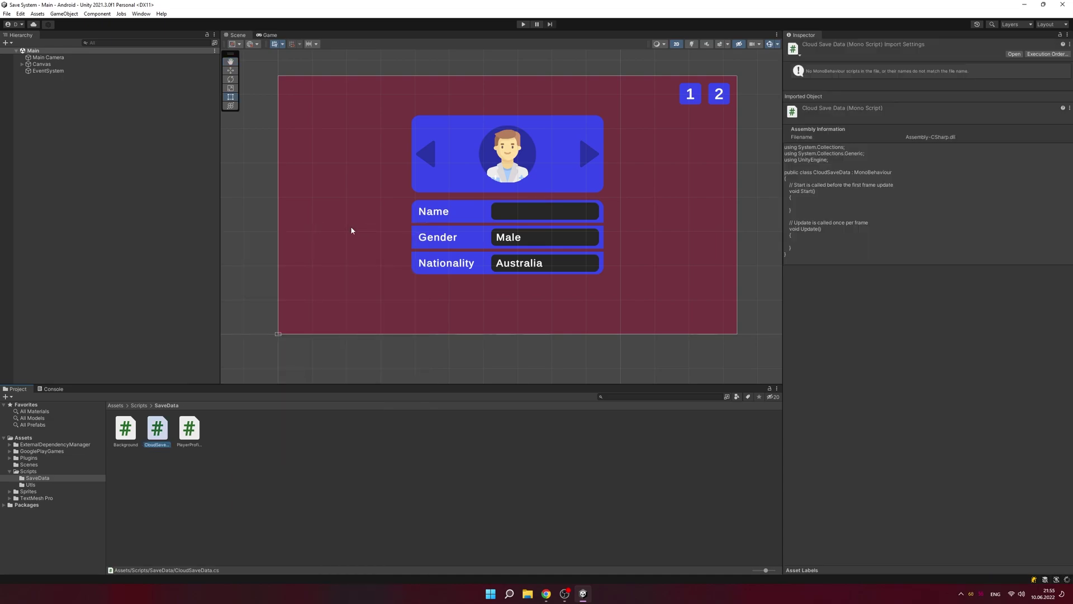
text([sy)
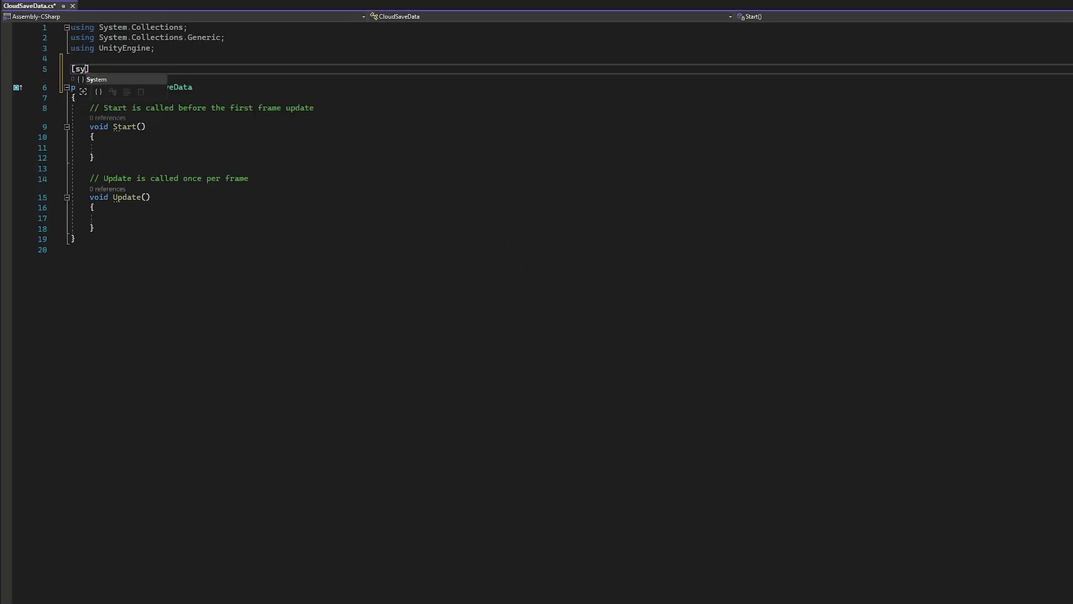
text(stem.Serializable)
drag(70, 104, 95, 229)
key(Delete)
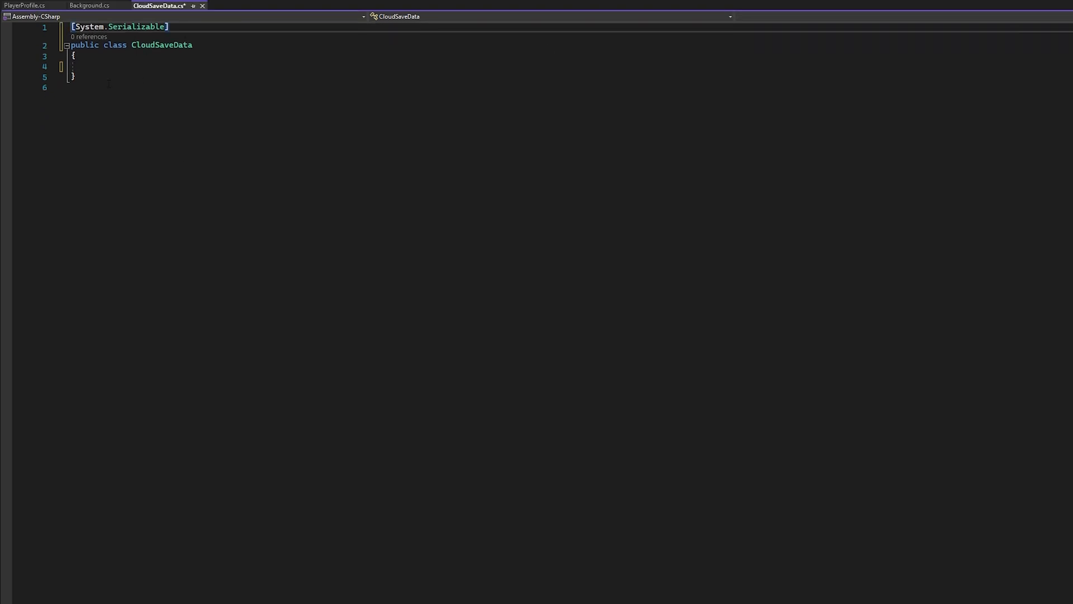
key(Return)
key(Up)
text(namespace SaveData)
key(Return)
text({)
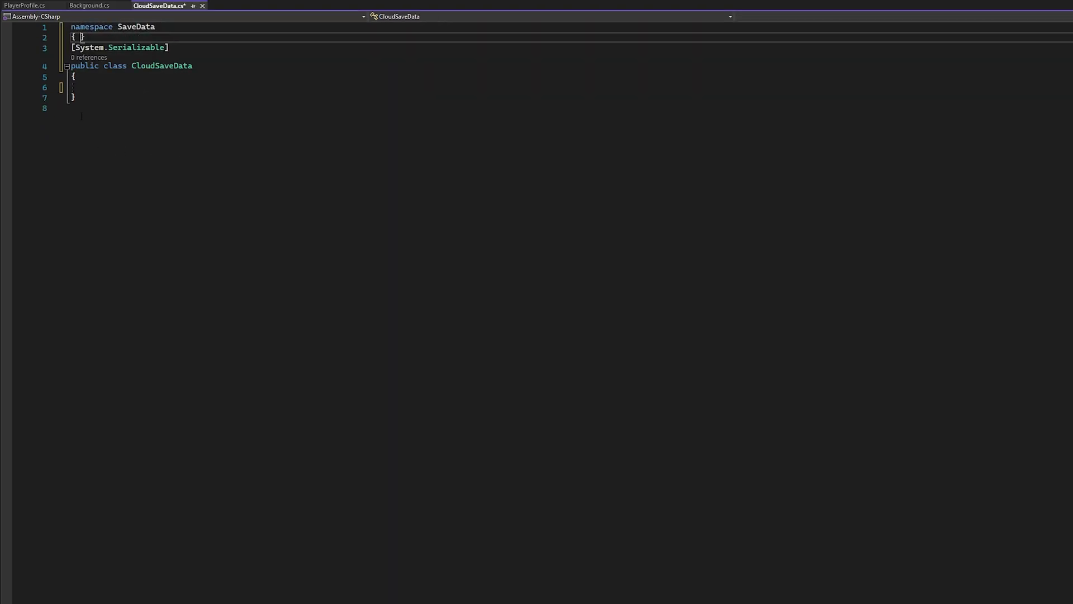
key(Delete)
key(ctrl+s)
- Add public Background and PlayerProfile Profile fields to CloudSaveData and save the script
text(public Back)
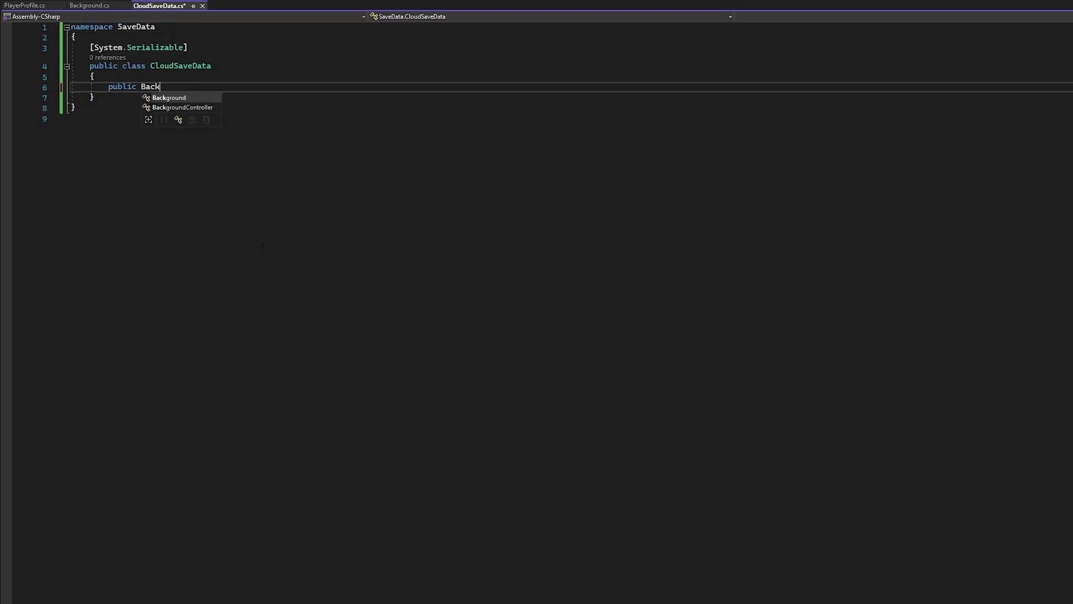
key(Tab)
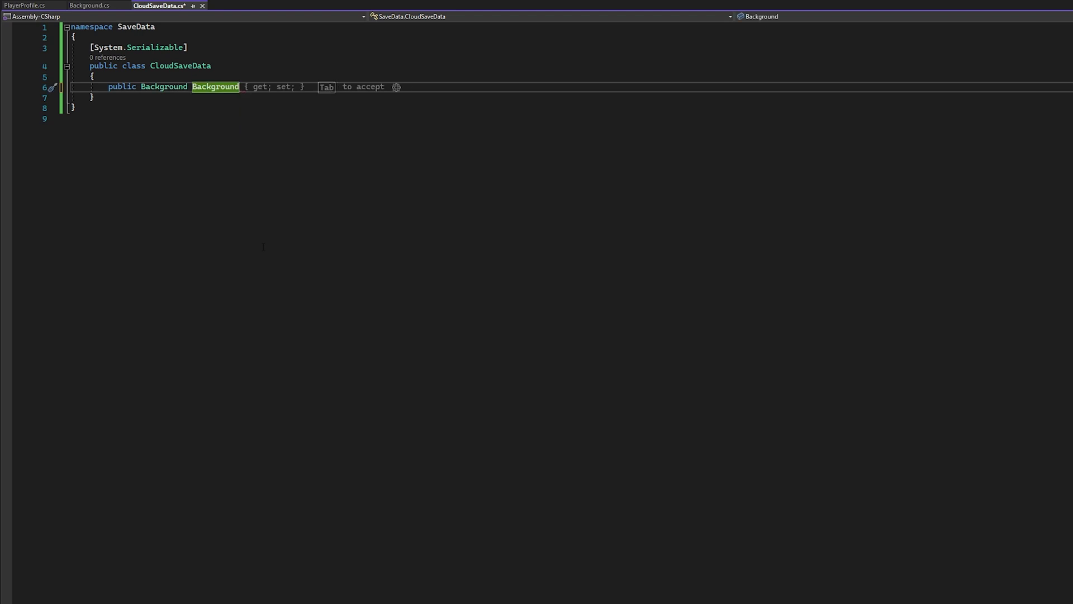
text(;)
key(Return)
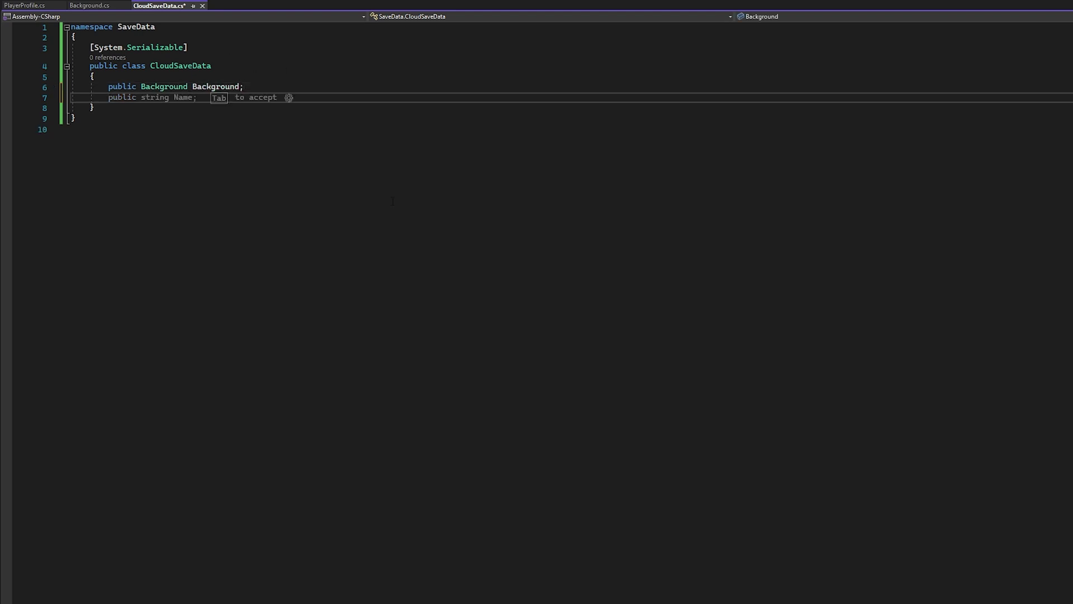
text(public Pl)
key(Tab)
text(Profile;)
key(ctrl+s)
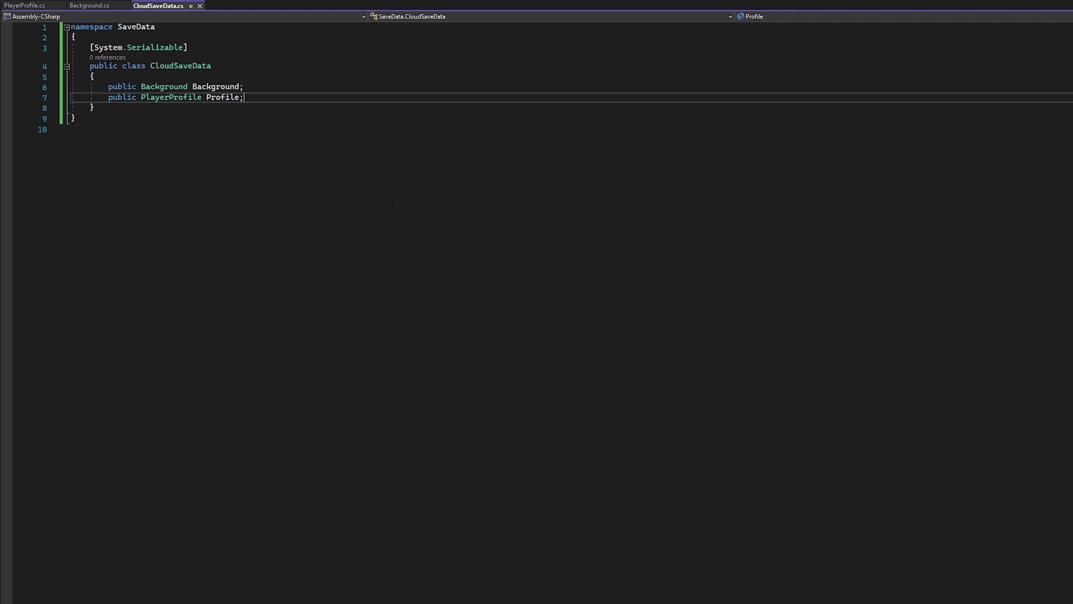
key(alt+Tab)
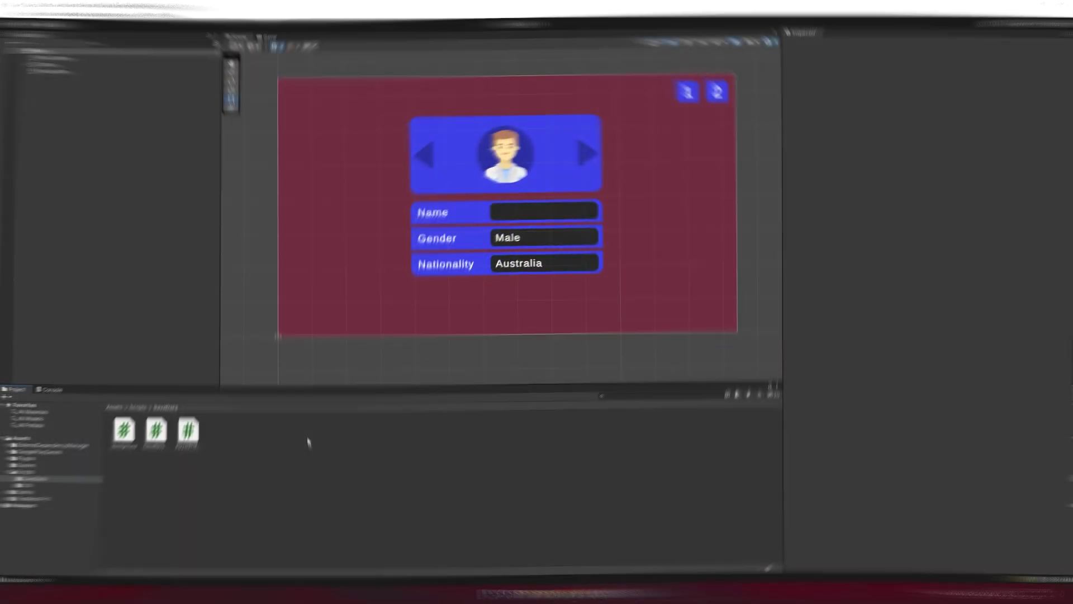
right_click(307, 438)
- Create a PlayServices folder and strip the Update method and Start comment from Authentication
click(391, 217)
text(PlayServices)
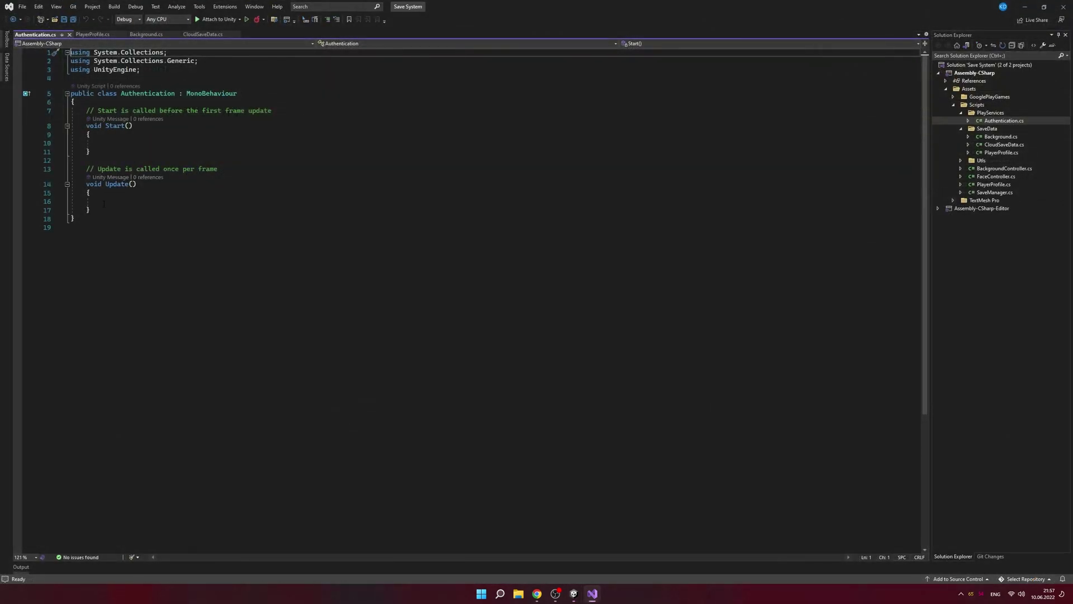
drag(104, 218, 73, 160)
key(Delete)
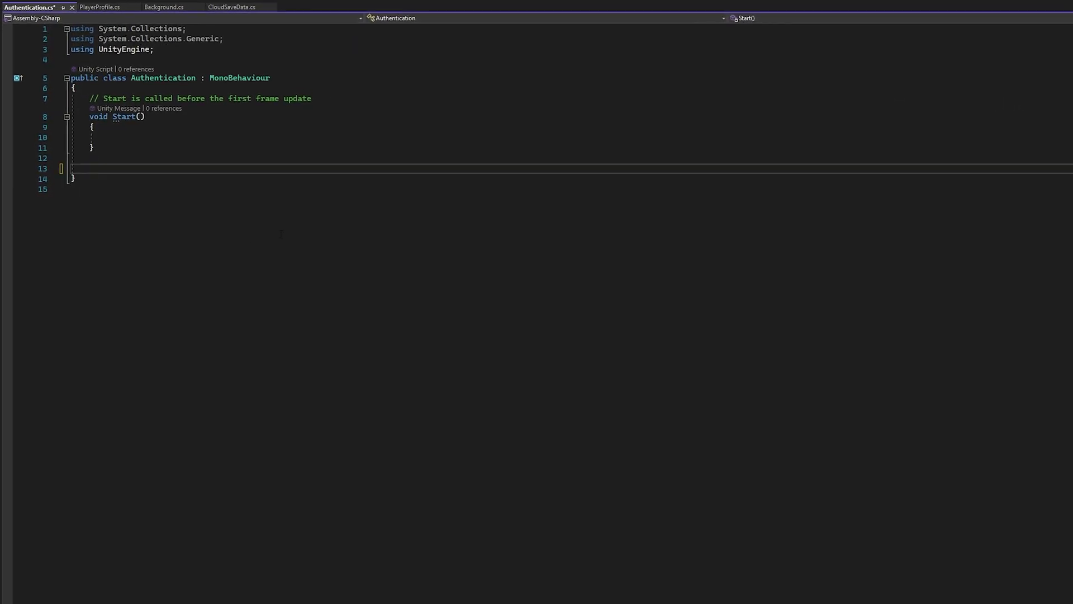
drag(272, 111, 72, 111)
key(BackSpace)
- Add using GooglePlayGames.BasicApi and using GooglePlayGames, tidy the usings, and save
key(Return)
key(Return)
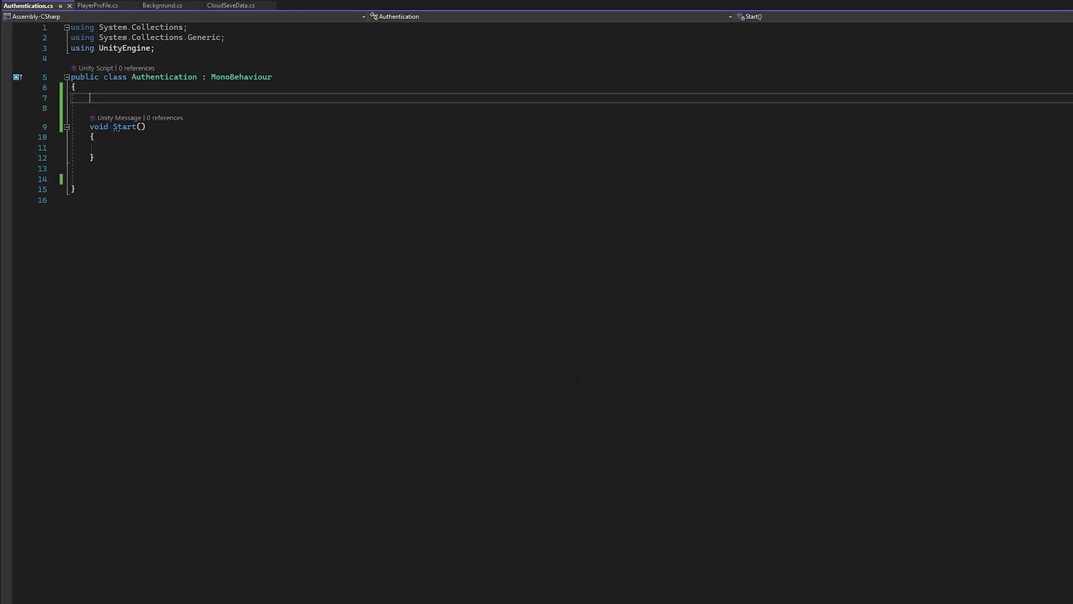
key(Up)
key(Up)
key(Up)
key(End)
key(Return)
text(using GoogleP)
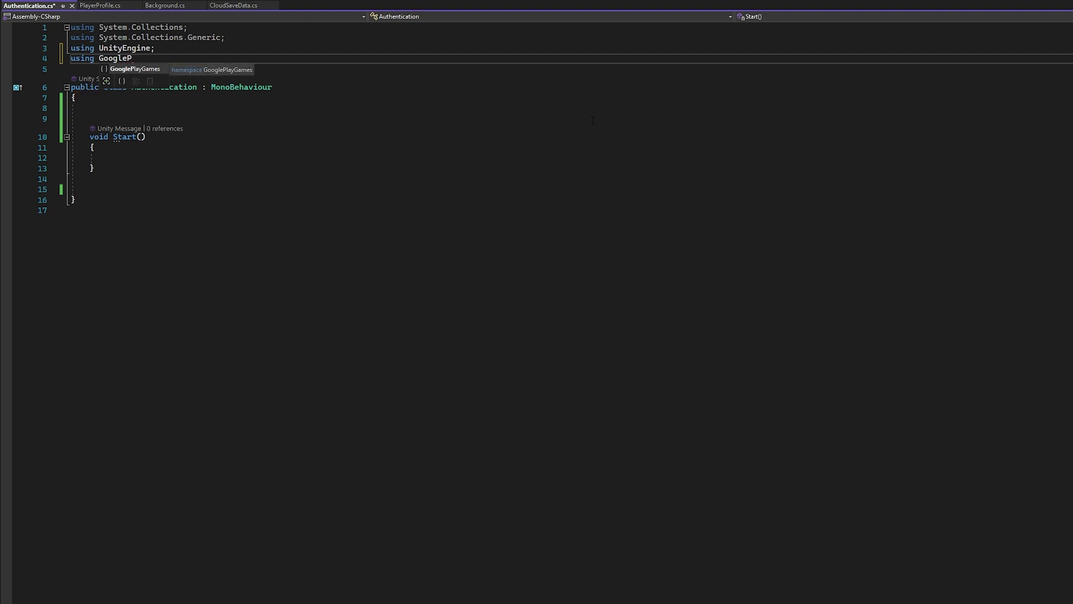
text(layGames.BasicApi;)
key(Return)
text(using GooglePlayGames;)
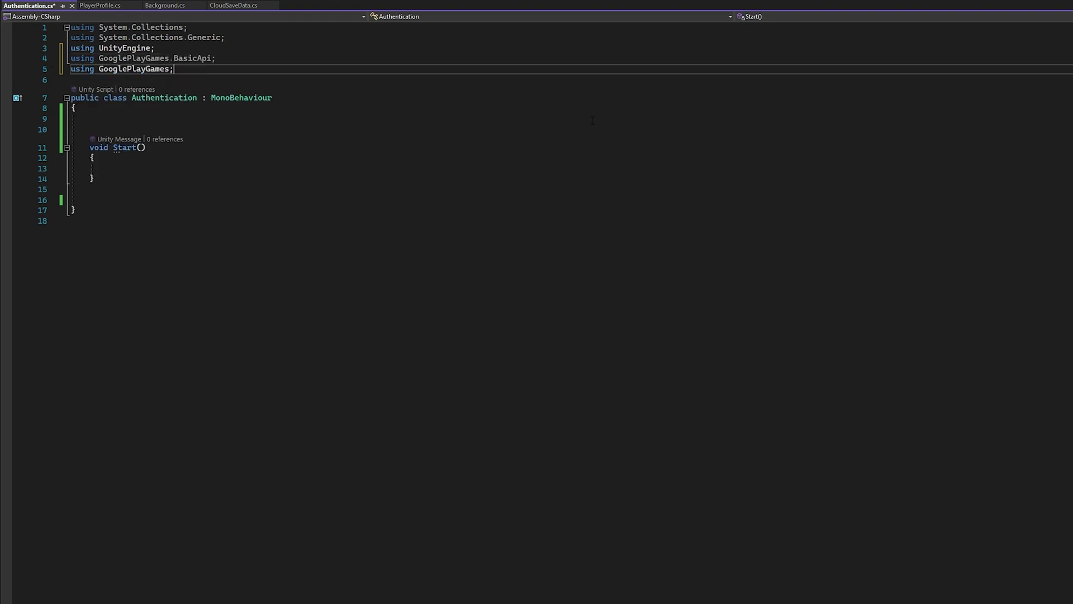
key(Up)
key(Up)
- Add static bool Authenticated and static PlayGamesPlatform Platform properties with private setters
key(Up)
key(ctrl+r)
key(ctrl+g)
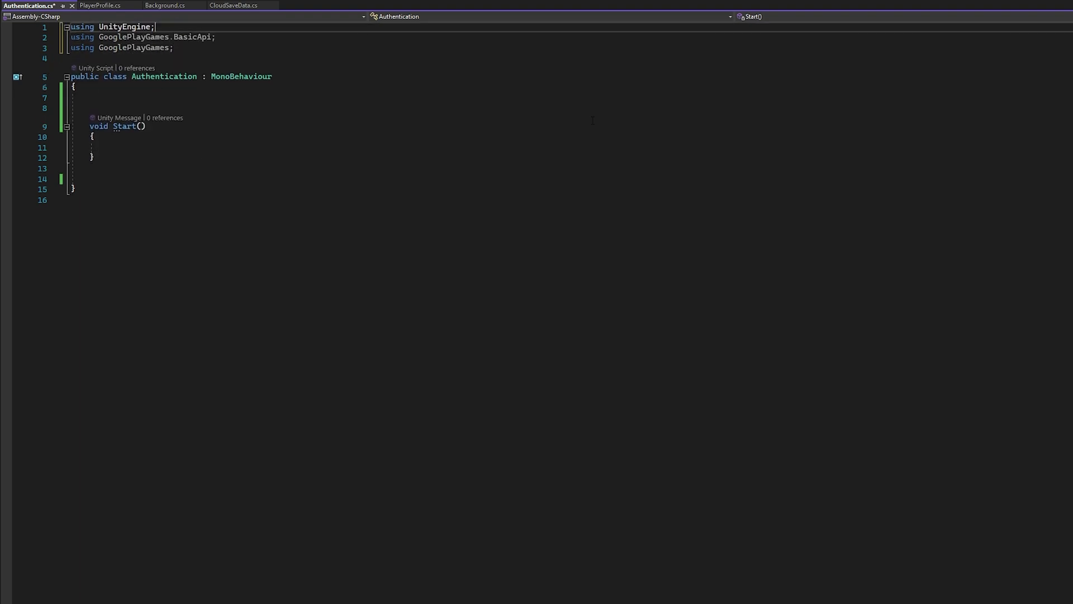
key(ctrl+s)
key(Down)
key(Down)
key(Down)
key(Up)
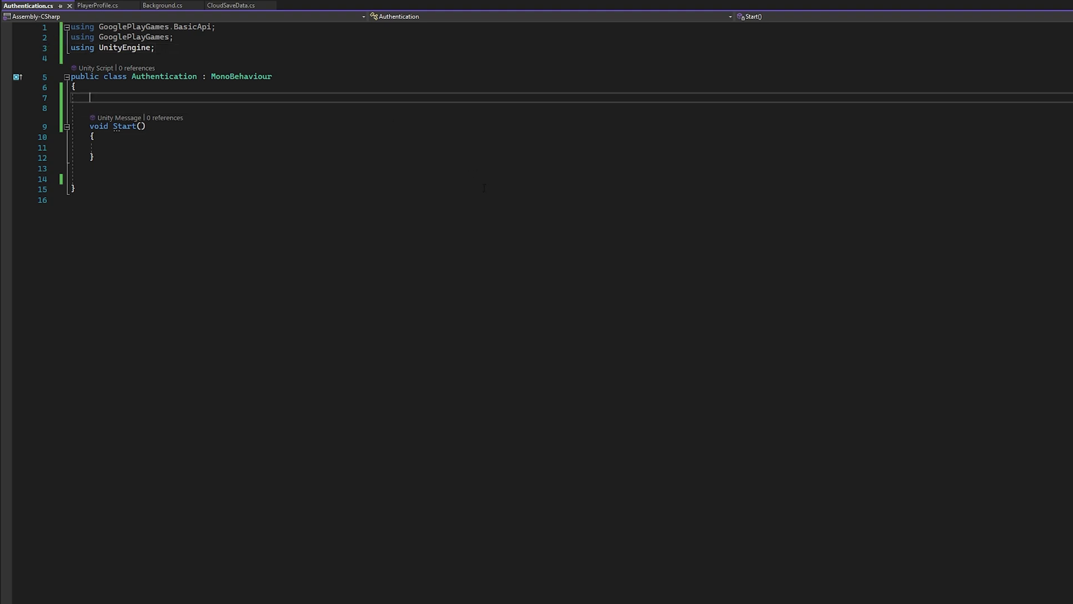
text(public static Authentication)
key(Tab)
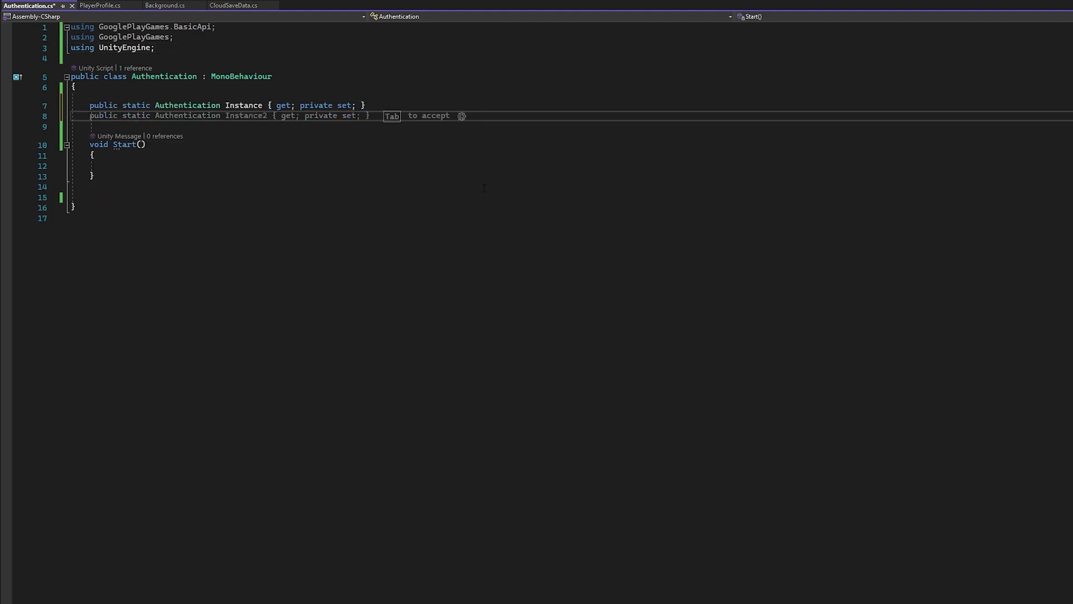
key(Return)
key(Return)
text(public static bool Au)
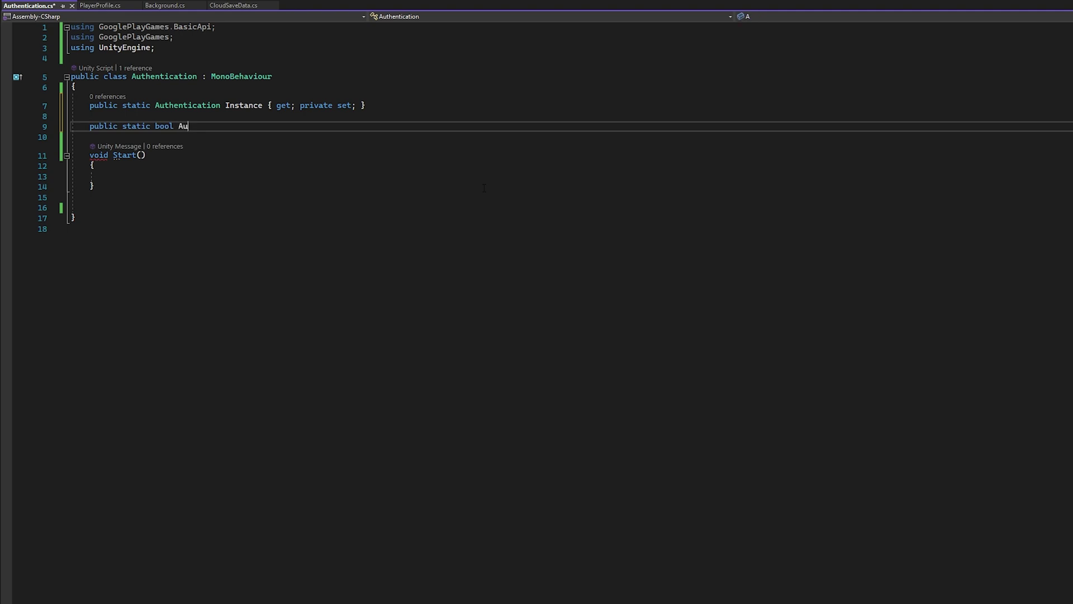
text(thenticated { get; private)
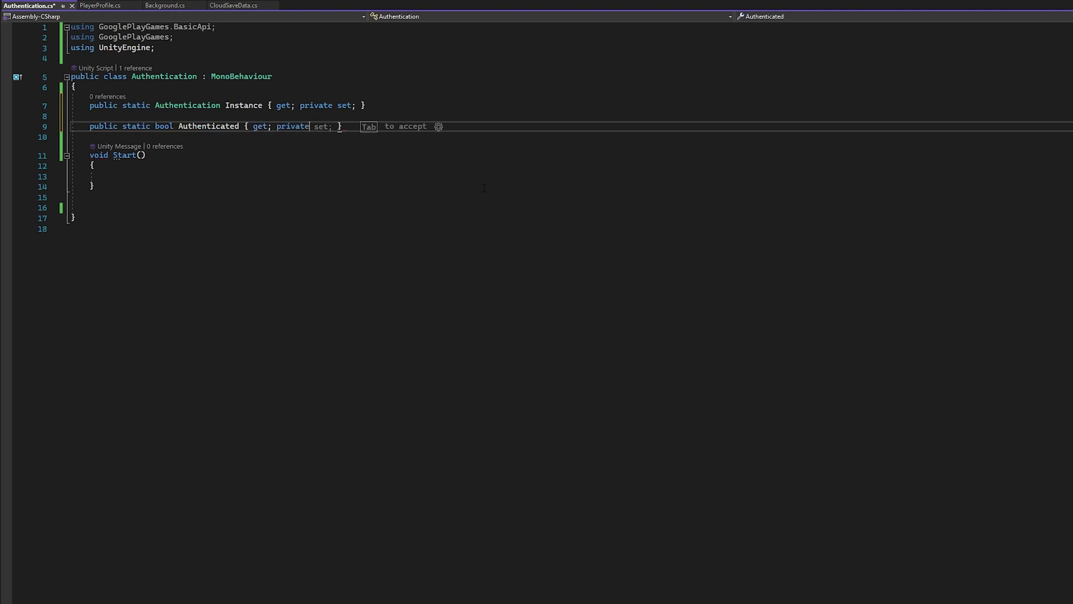
key(Tab)
key(Return)
text(public )
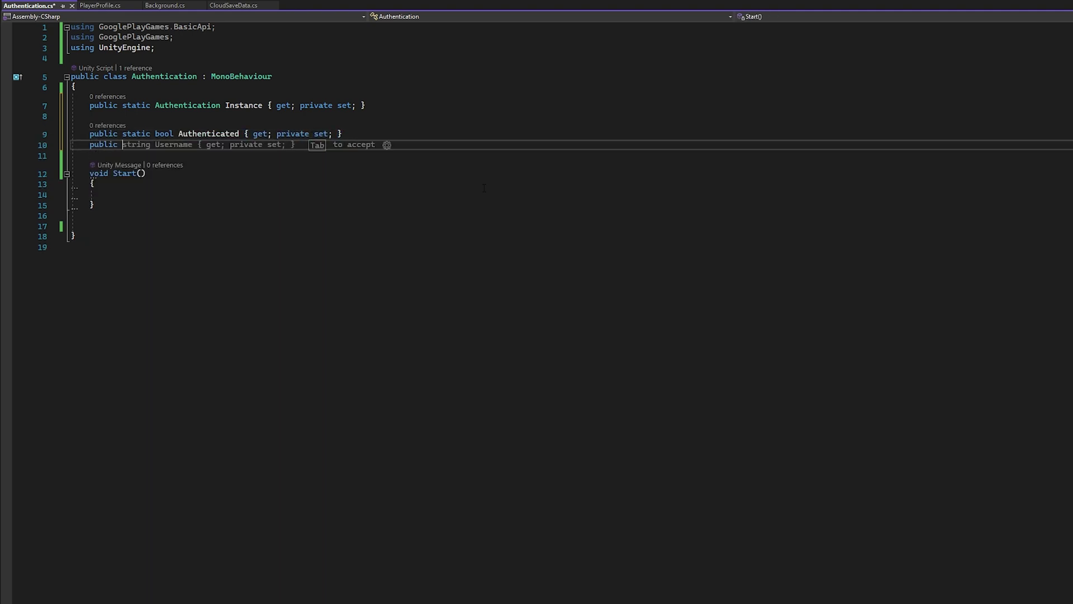
text(static PlayG)
key(Tab)
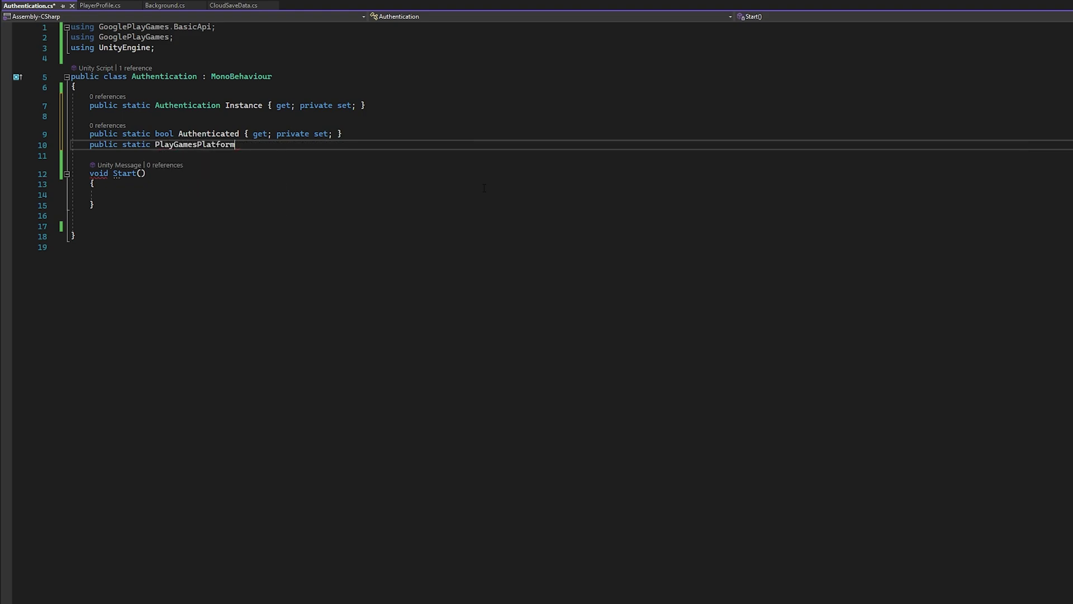
text(Platform { get;)
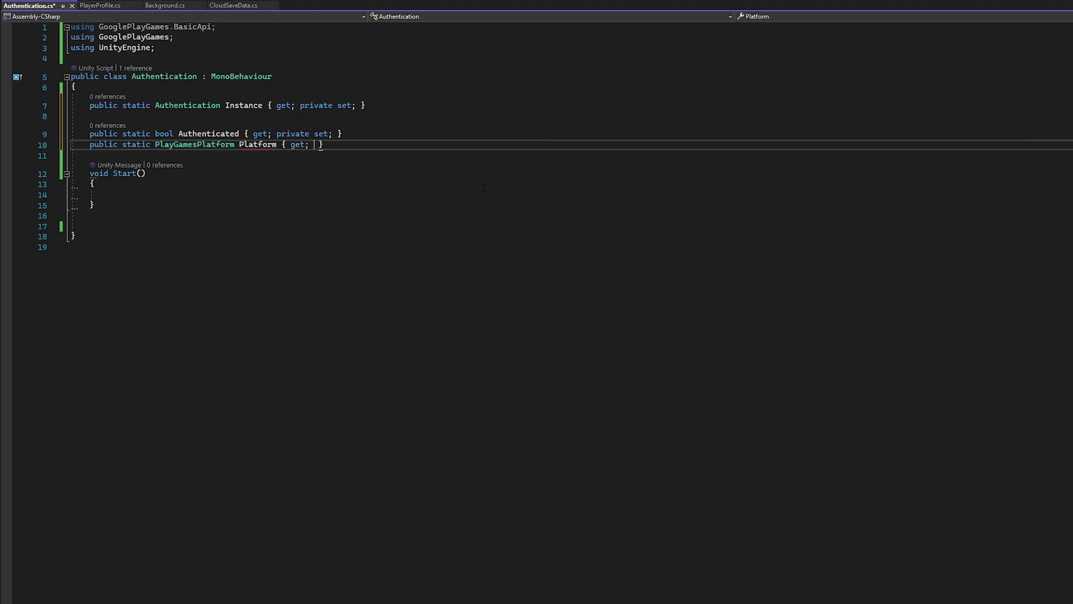
key(Tab)
- Remove the leftover Instance property line, make Start private, and save
key(Up)
key(Up)
key(Up)
key(ctrl+x)
key(ctrl+x)
key(Down)
key(Down)
key(Down)
key(ctrl+s)
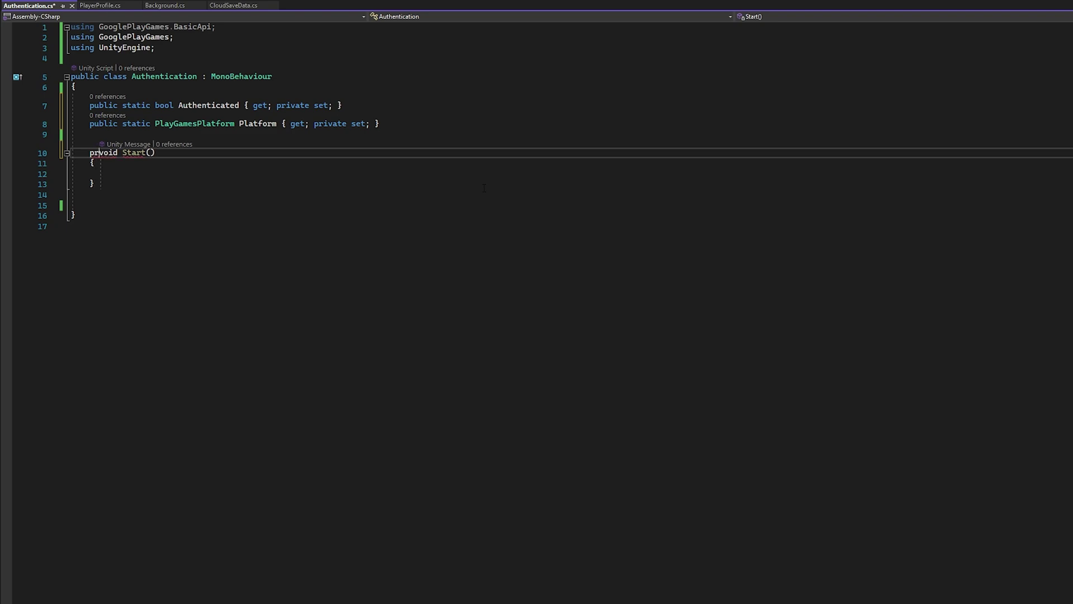
key(Down)
key(Down)
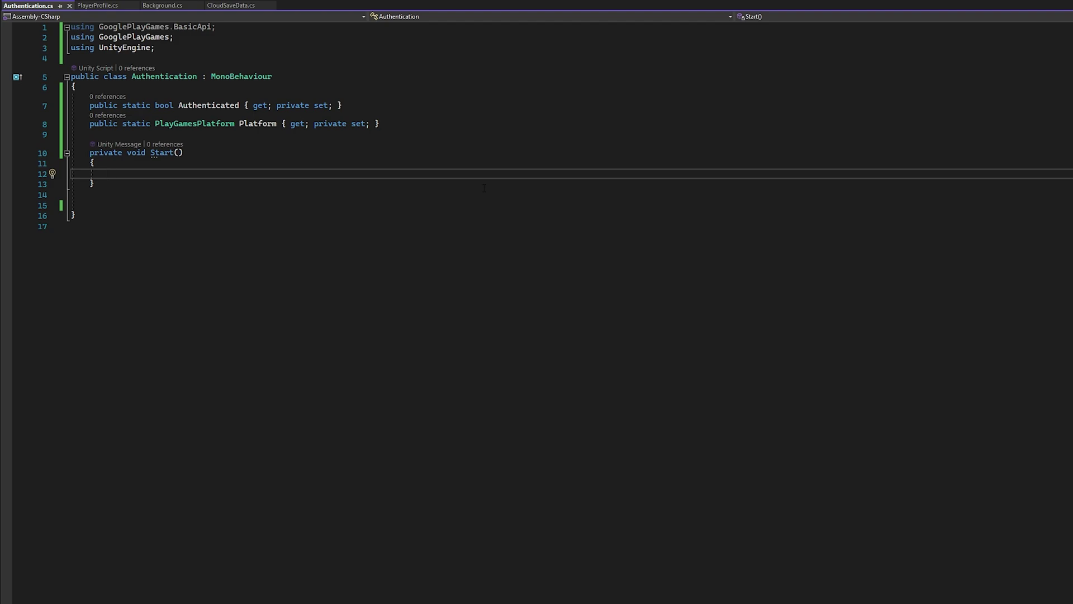
- Add a private Login() method and call Login() from Start
key(Down)
key(Down)
key(Down)
text(private void Lo)
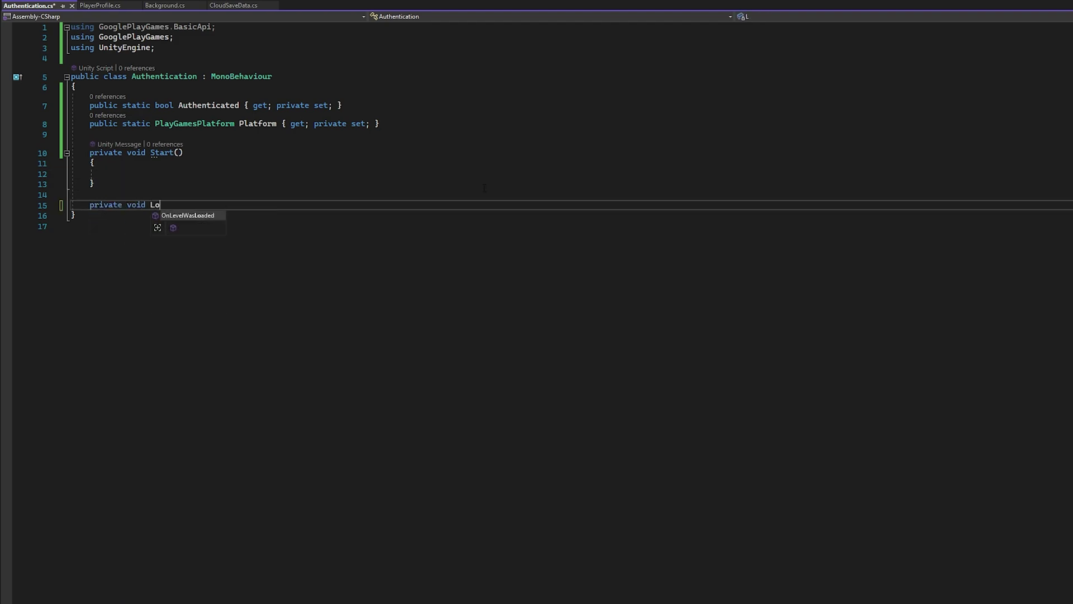
text(gin())
key(Return)
text({)
key(Return)
key(Up)
key(Up)
key(Up)
text(Login();)
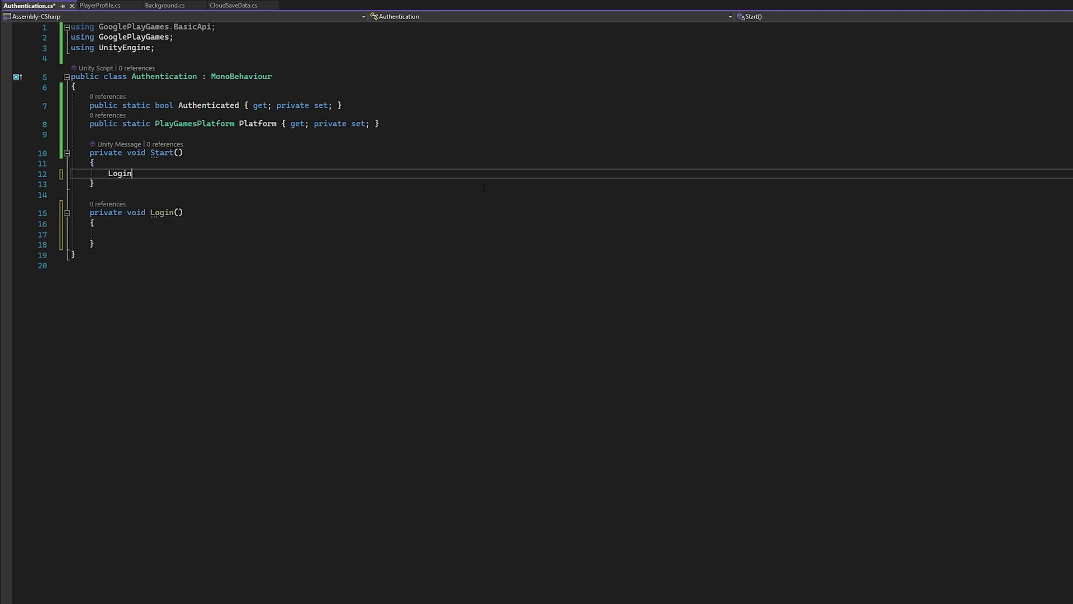
key(Down)
key(Down)
key(Down)
key(Down)
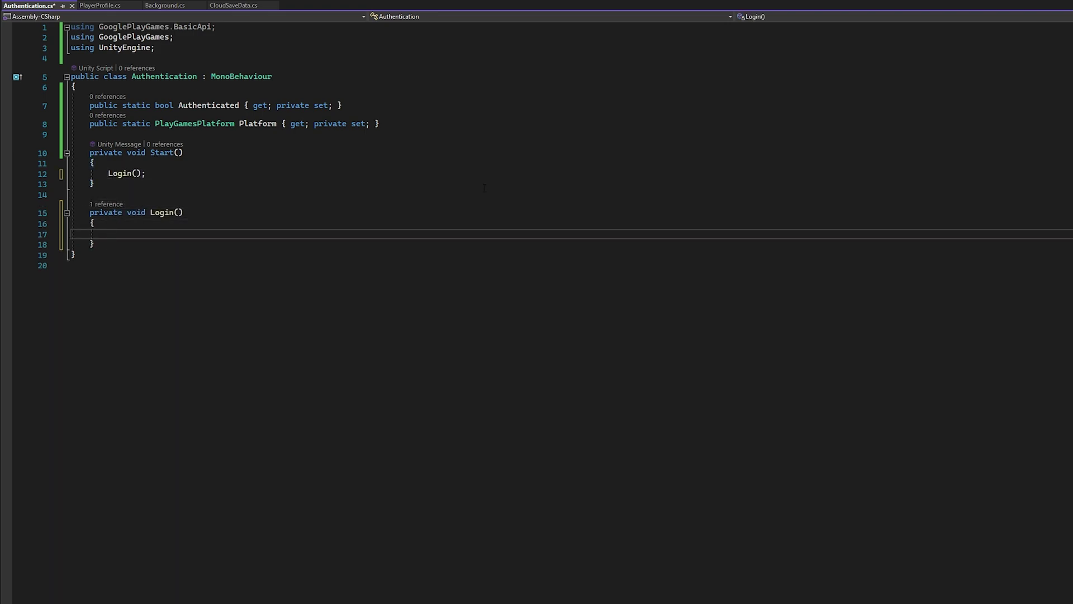
key(Down)
- Add a BuildPlatform() method returning a PlayGamesPlatform
key(Return)
key(Return)
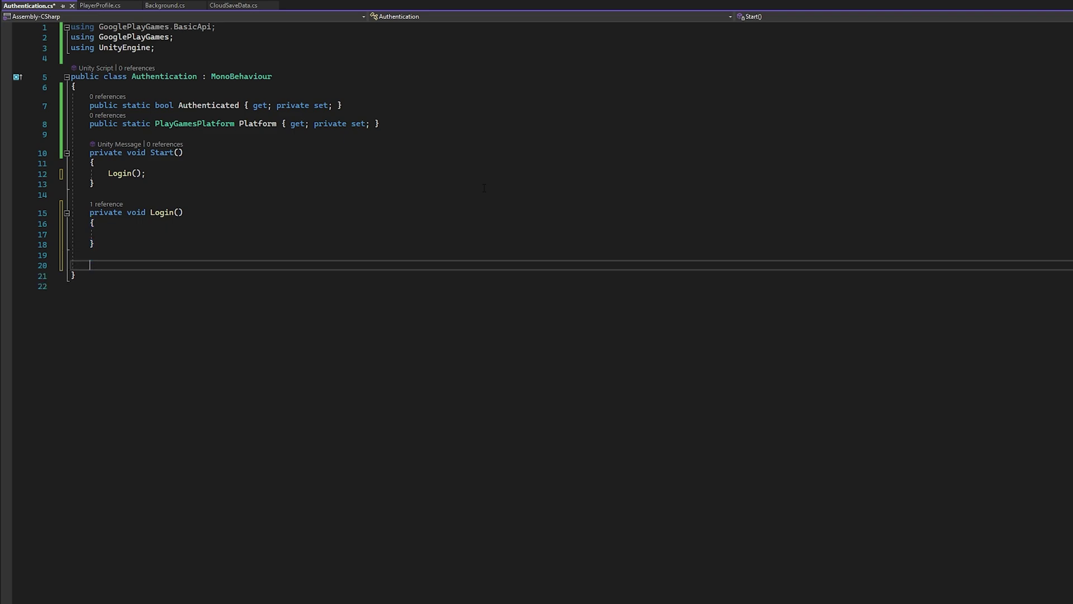
text(private void Bui)
text(ldPlatform())
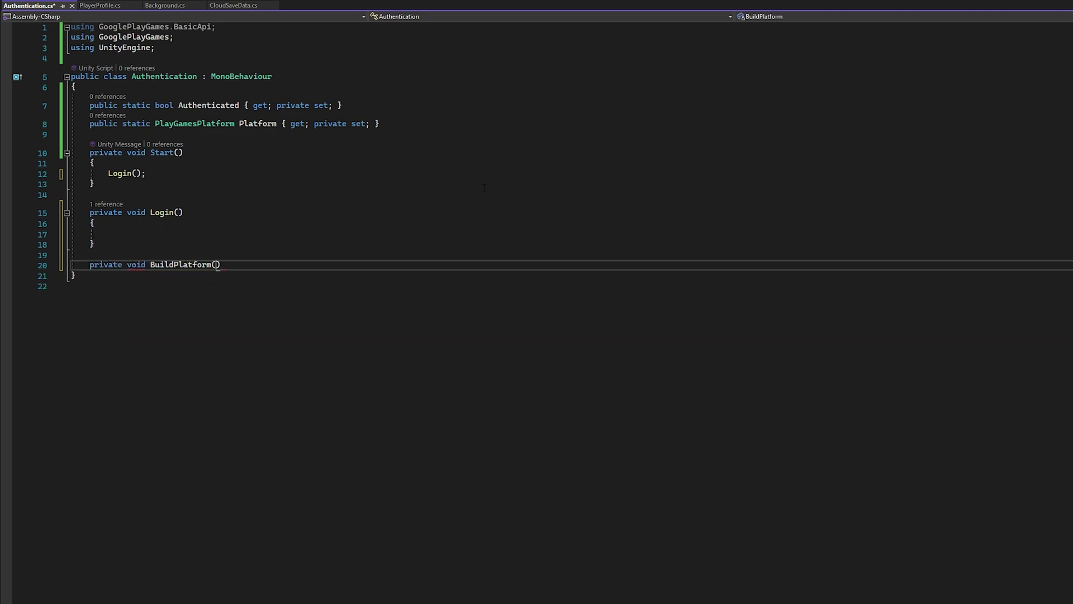
key(Return)
text({)
key(Return)
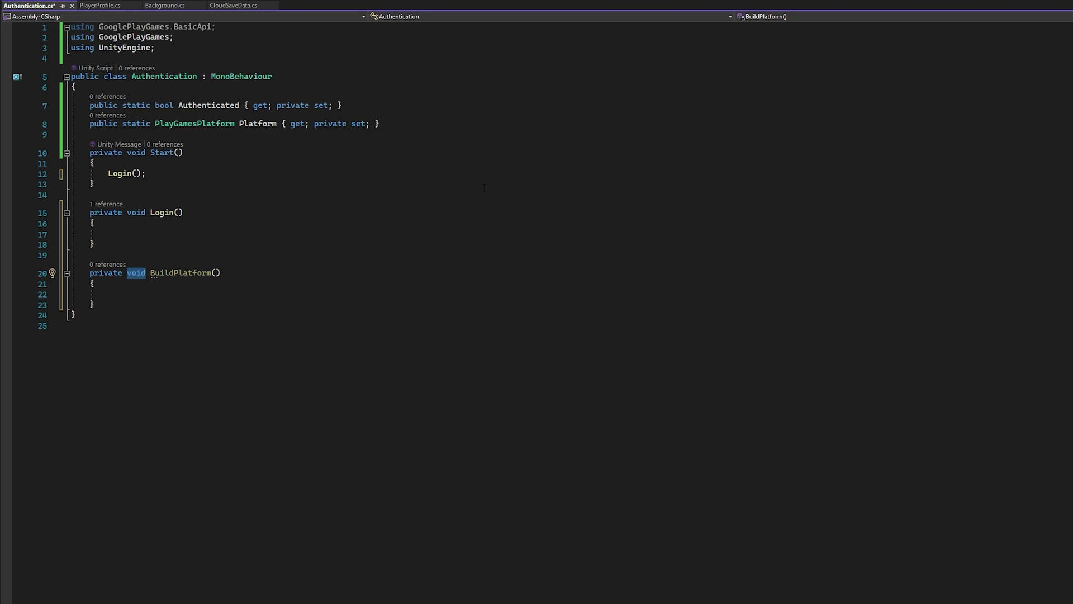
text(PlayGames)
key(Tab)
- In Login, set Platform = BuildPlatform() when Platform is null
key(Up)
key(Up)
key(Up)
text(if)
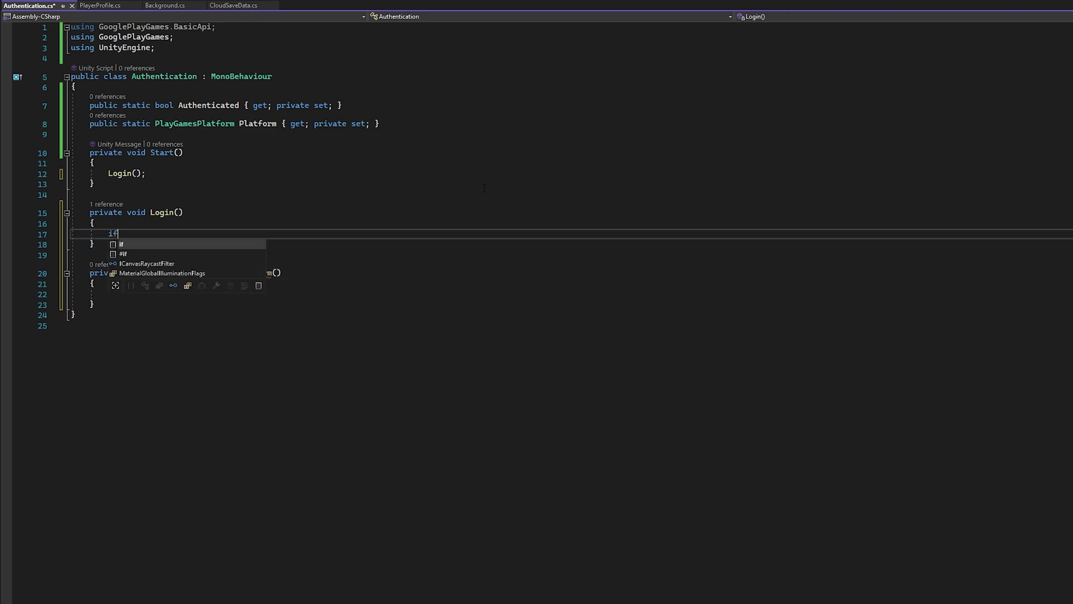
text( (Platform == null))
key(Return)
text(Platform = BuildPlatform)
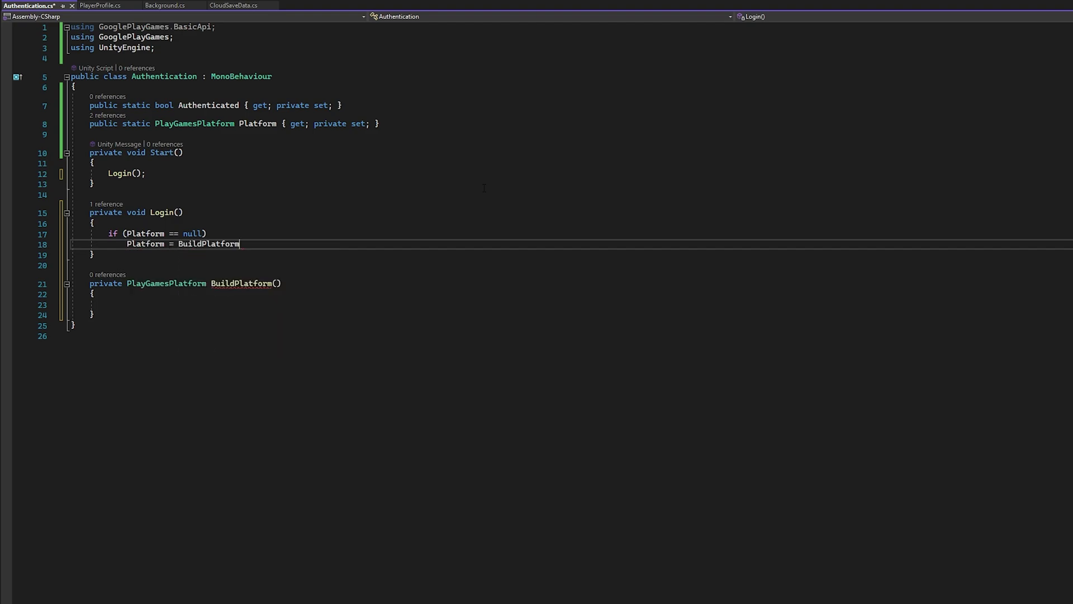
text(();)
key(Down)
key(Down)
key(Down)
key(Down)
key(Down)
- In BuildPlatform, create a PlayGamesClientConfiguration.Builder with EnableSavedGames() and RequestServerAuthCode(false)
text(var bui)
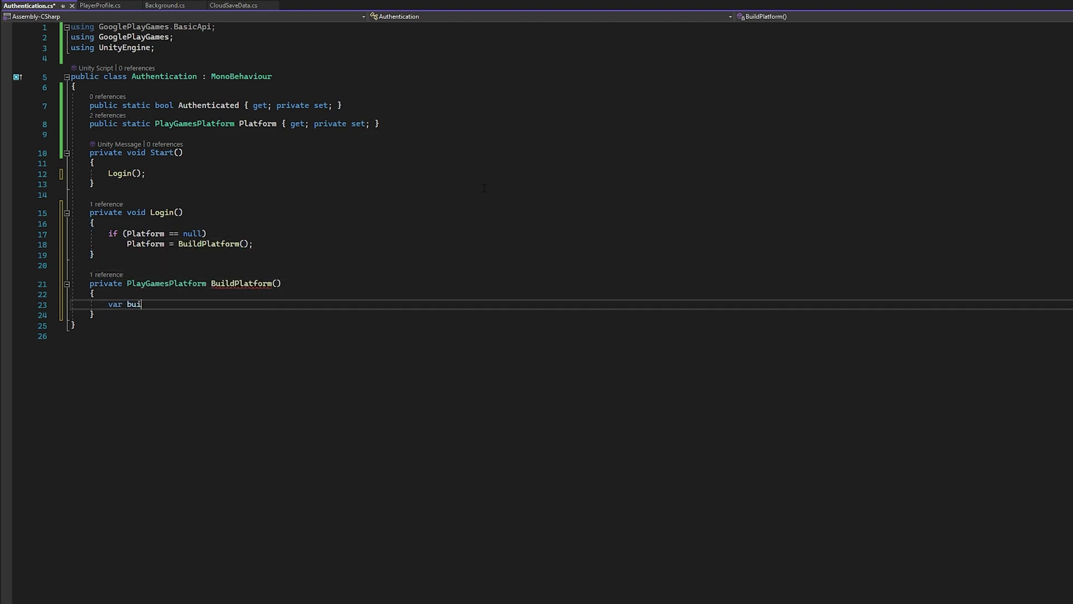
text(lder = new PlayGamesC)
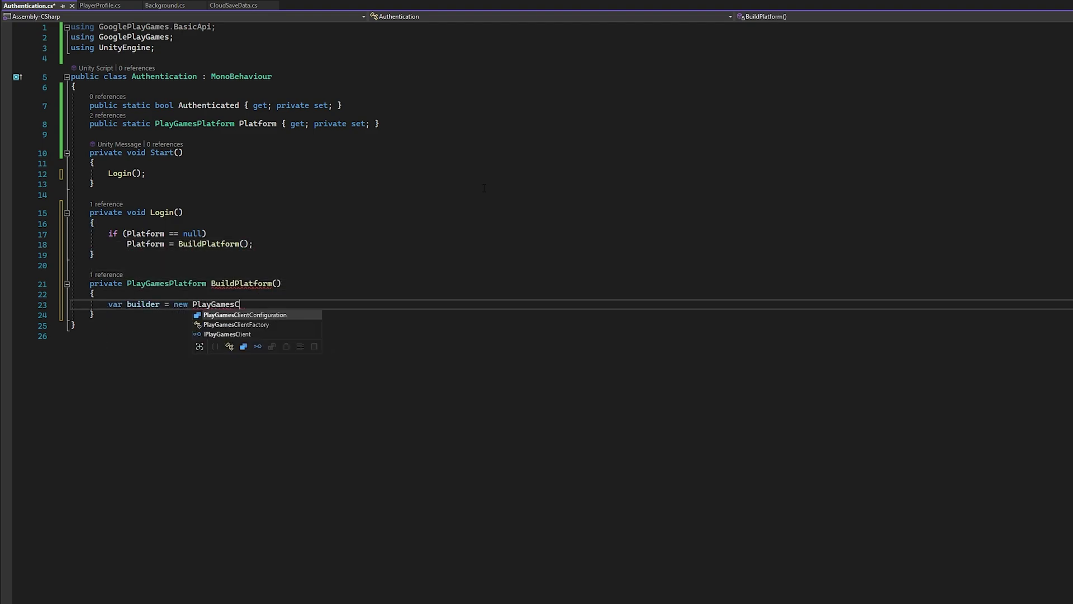
key(Tab)
text(.Builder()
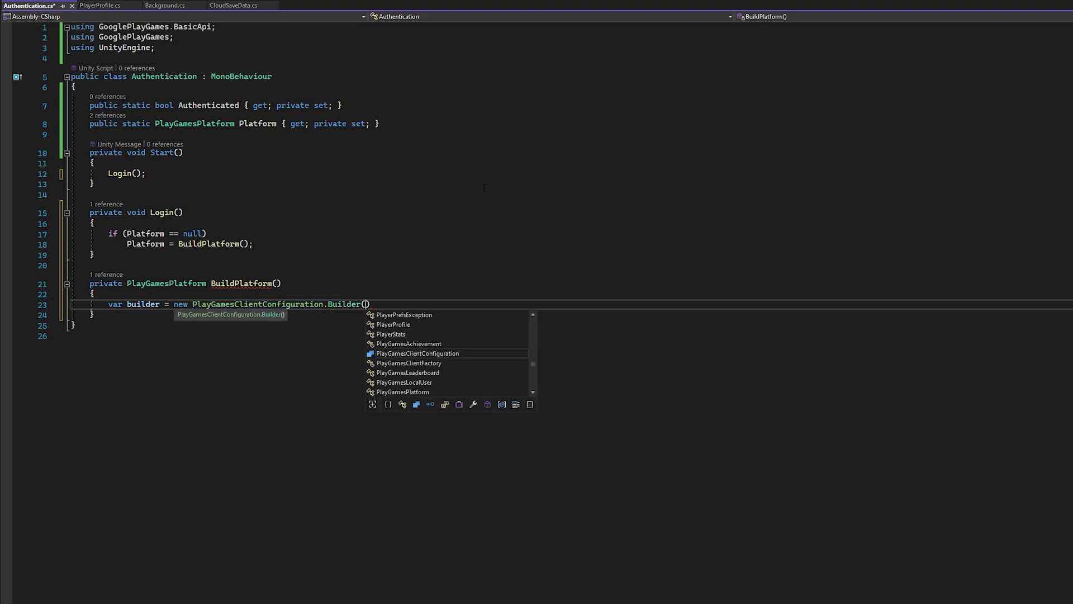
text();)
key(Return)
text(builder)
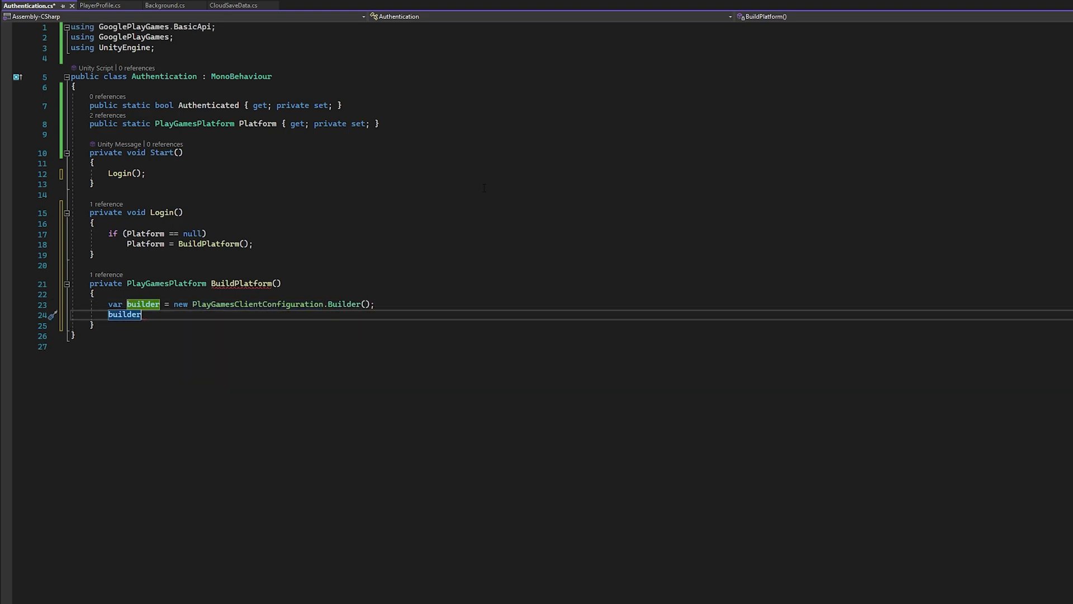
text(.enab)
key(Down)
key(Tab)
text(();)
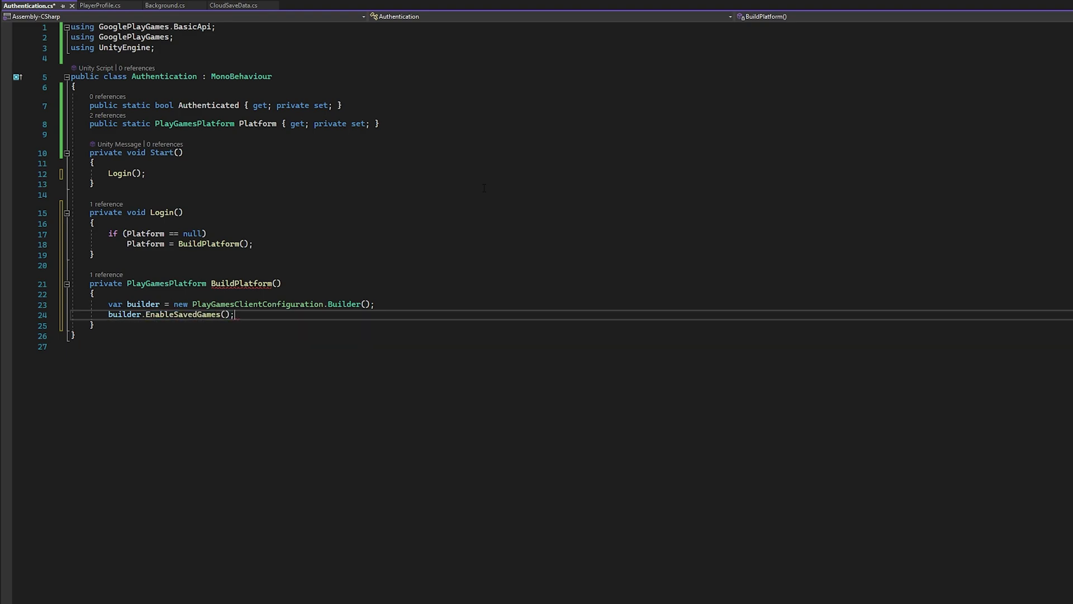
key(Return)
text(builder.)
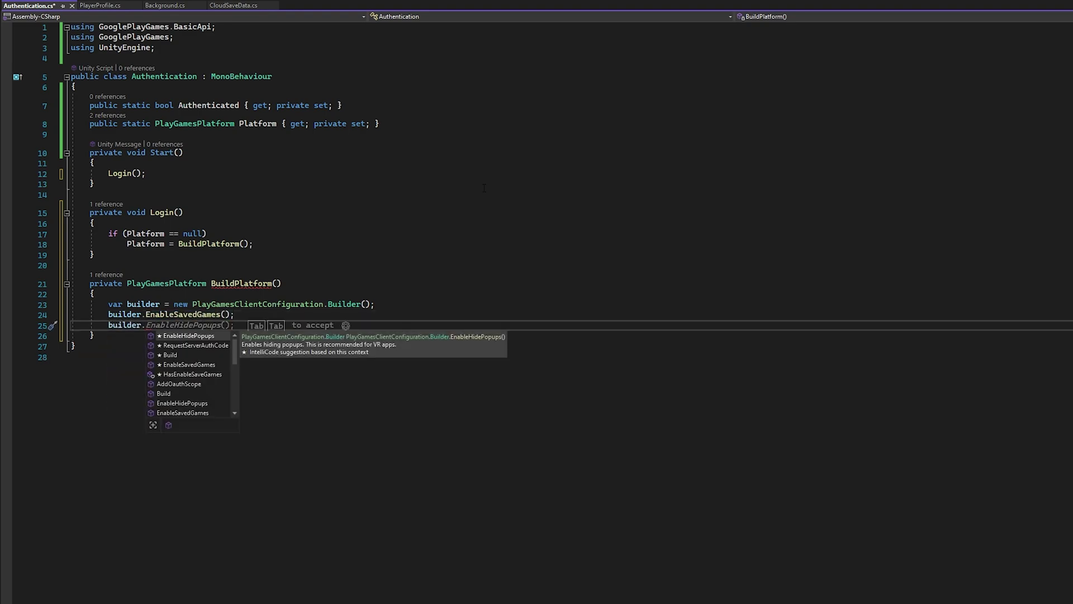
text(req)
key(Tab)
text(()
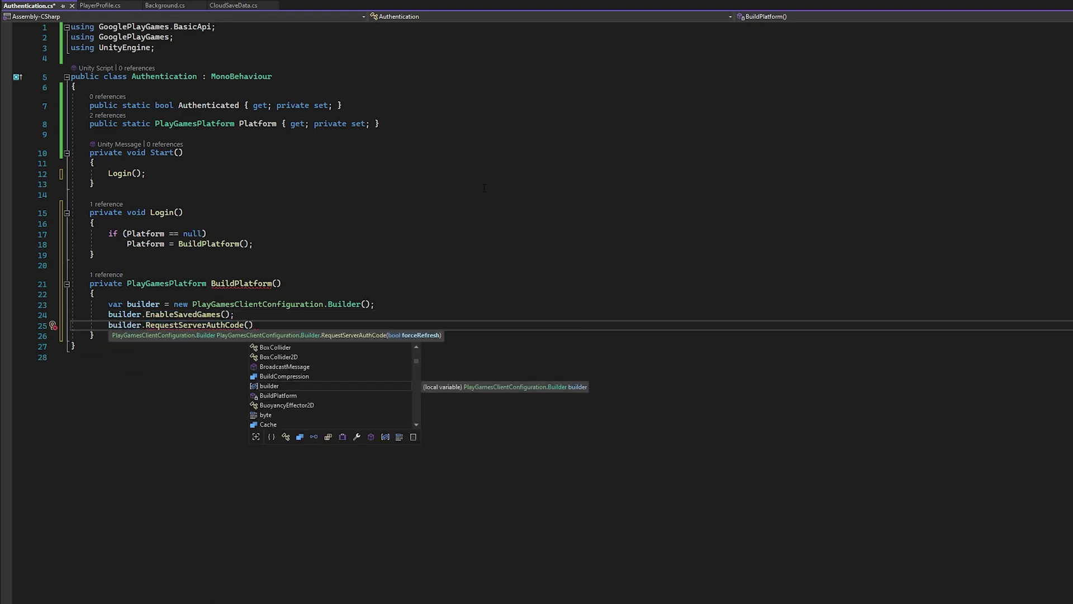
text(false);)
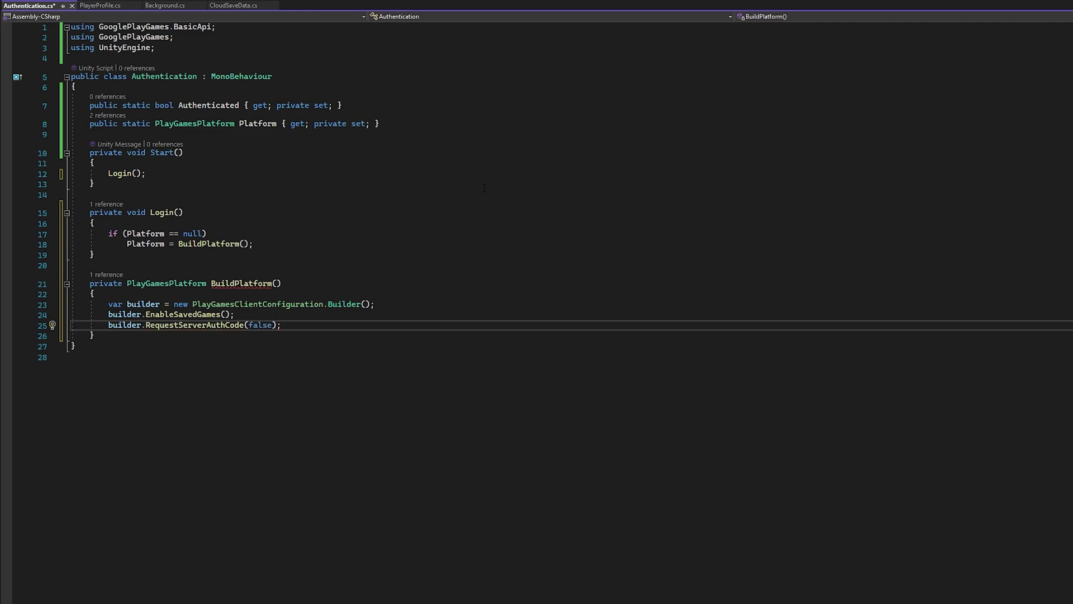
key(Return)
key(Return)
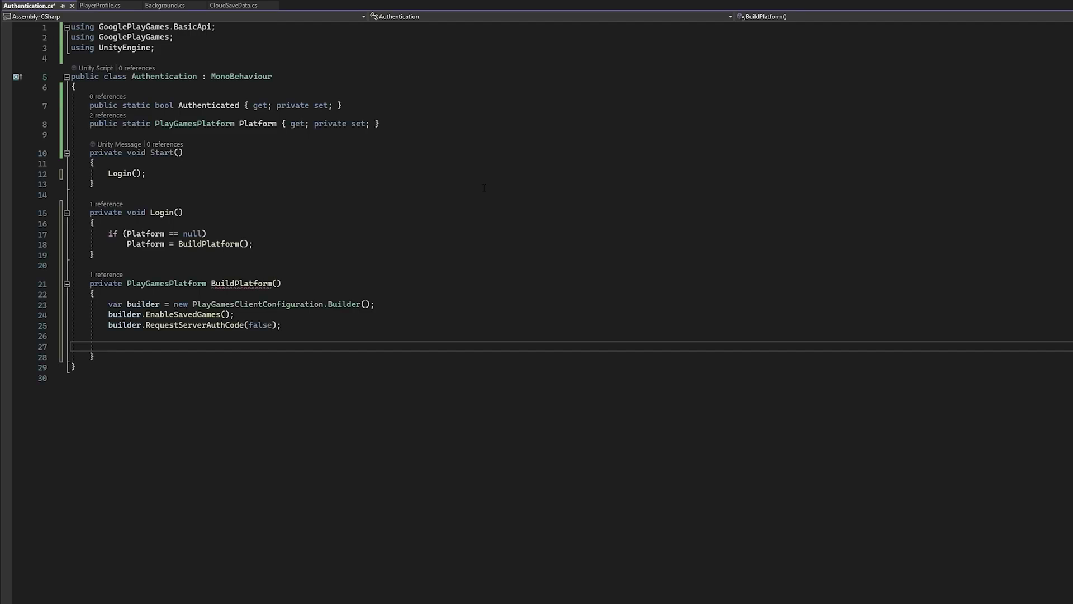
- Initialize PlayGamesPlatform with builder.Build(), enable DebugLogEnabled, return PlayGamesPlatform.Activate(), and save
text(PlayGamesPlatform.ini)
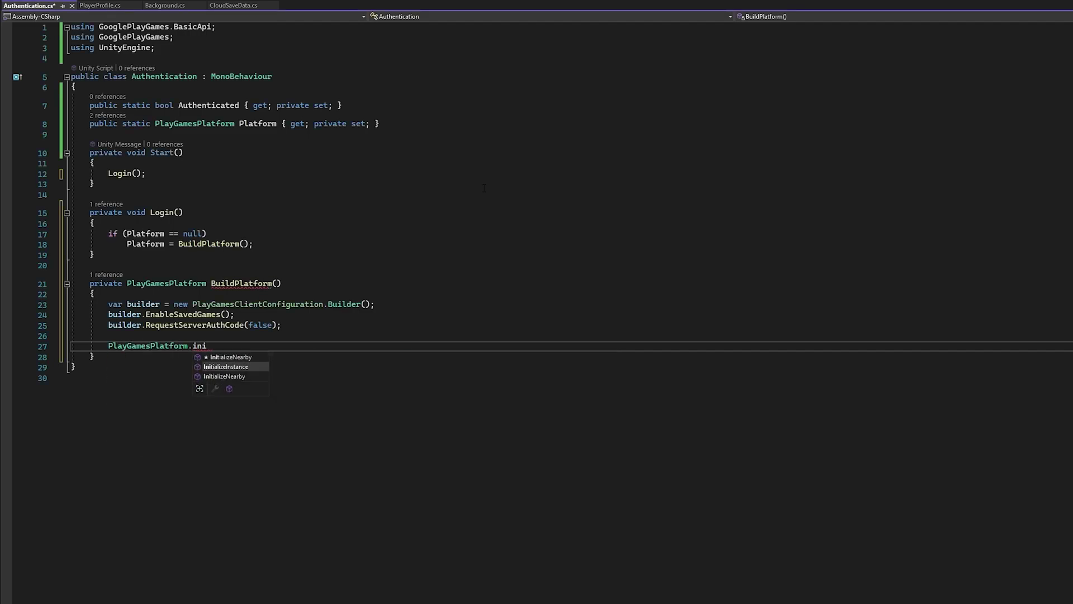
text((builder.Bu());)
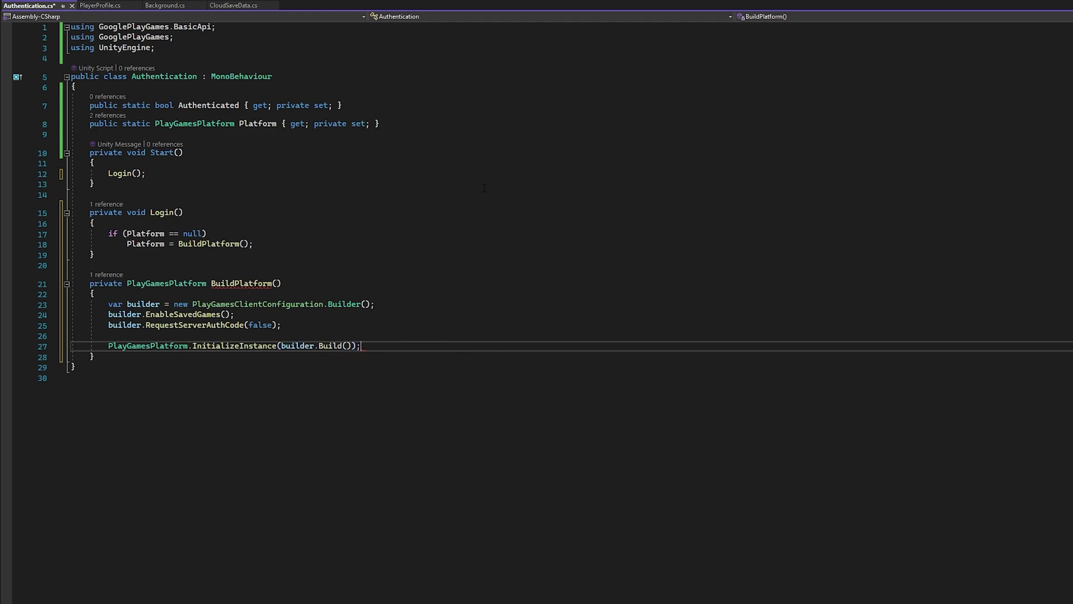
key(Return)
text(Play)
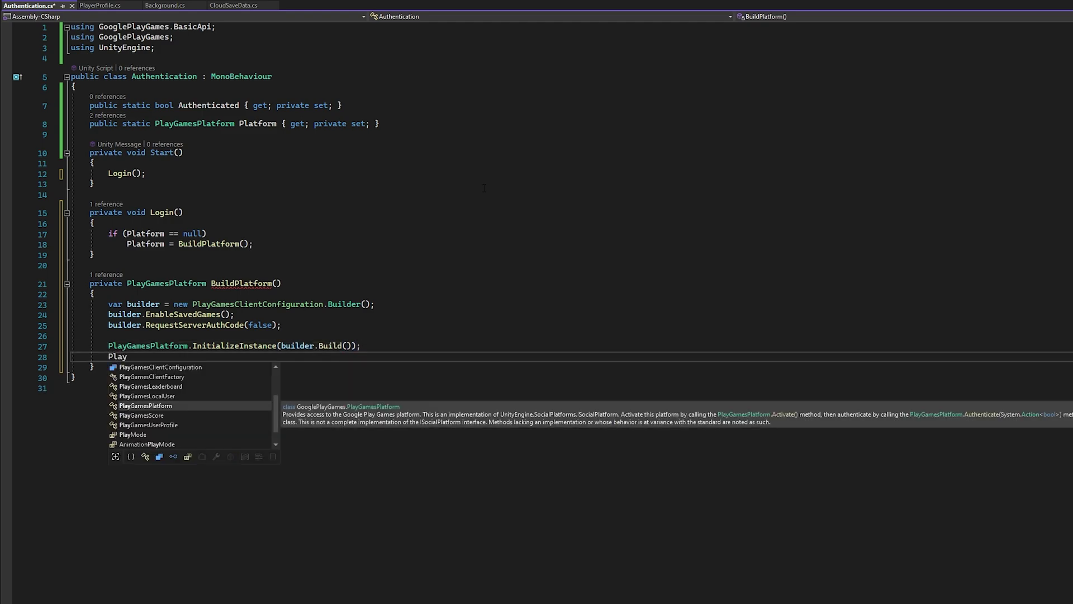
text(GamesPlatform.DebugLogEnabled = true)
key(Tab)
text(= )
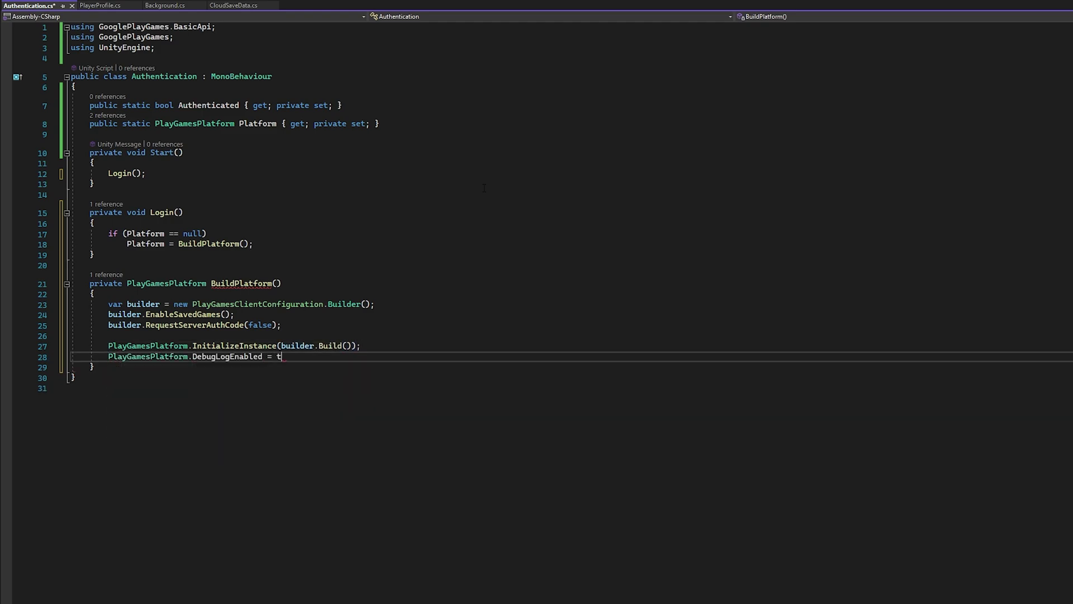
text(true;)
key(Return)
text(return )
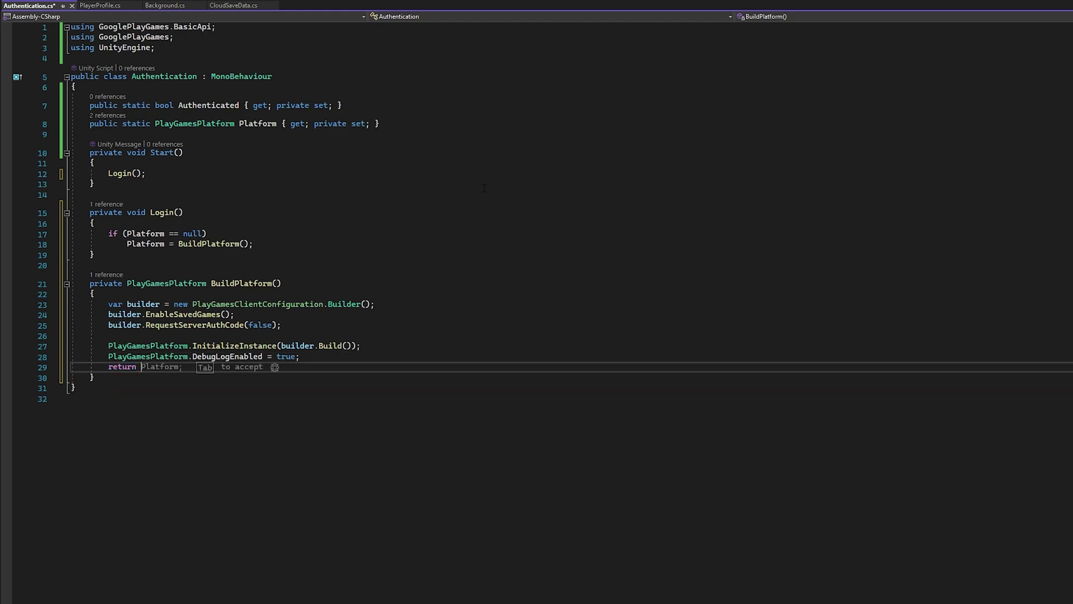
text(PlayGamespl)
key(Tab)
text(.Act)
key(Tab)
text(();)
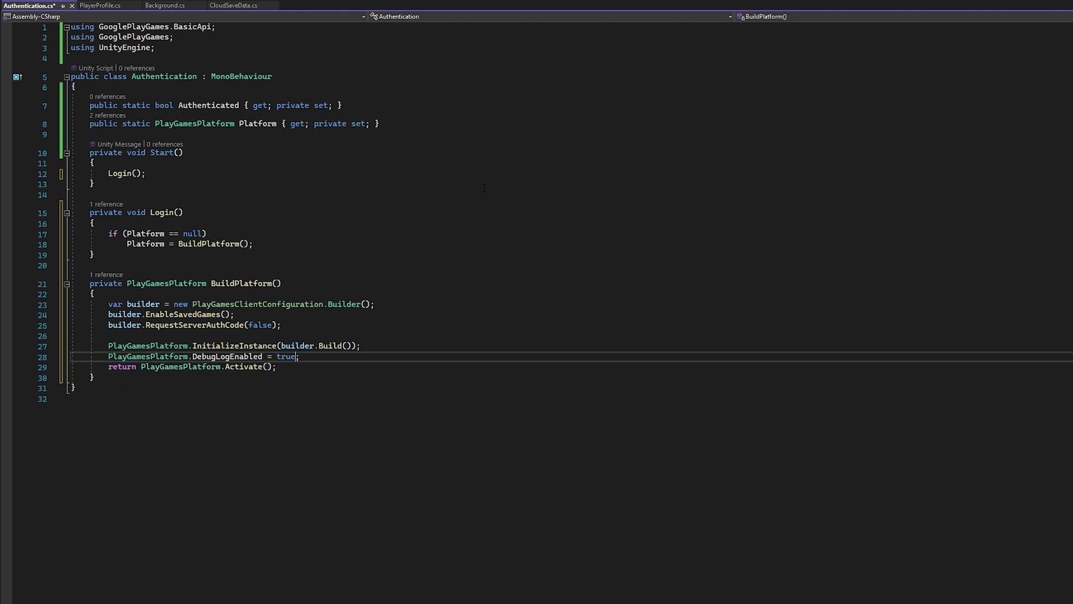
key(ctrl+Return)
key(ctrl+s)
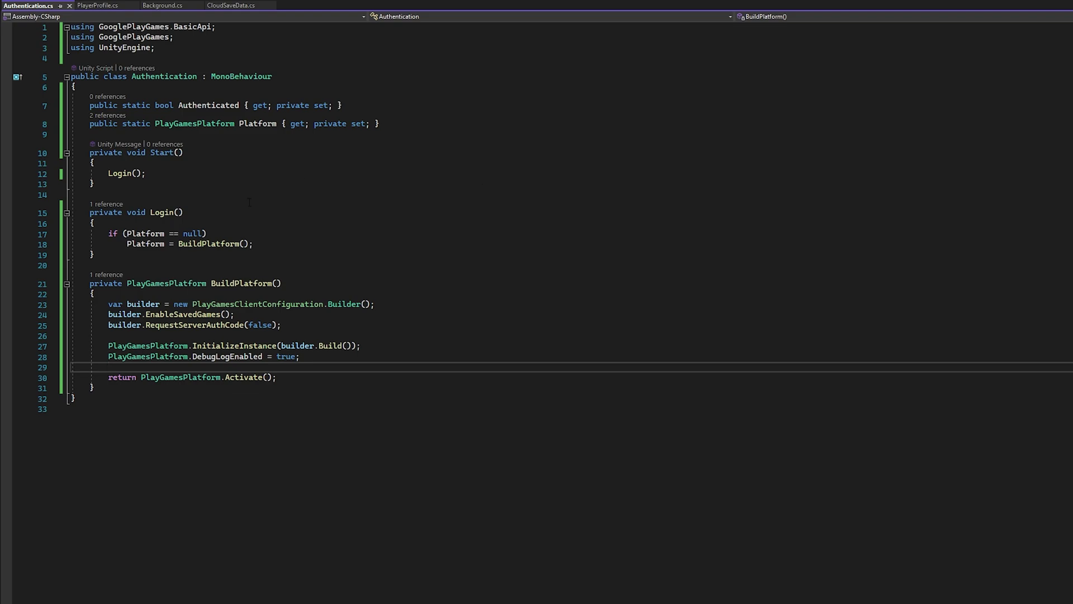
- In Login, call PlayGamesPlatform.Instance.Authenticate with a success callback that sets Authenticated = success
click(359, 243)
key(Return)
key(Return)
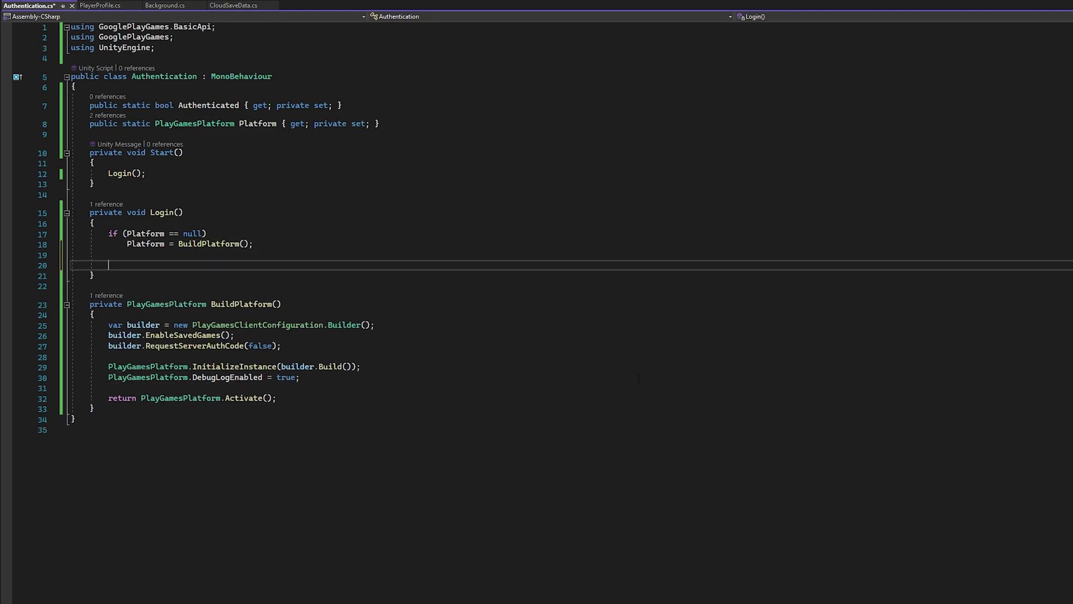
text(PlayGa.In.Au()
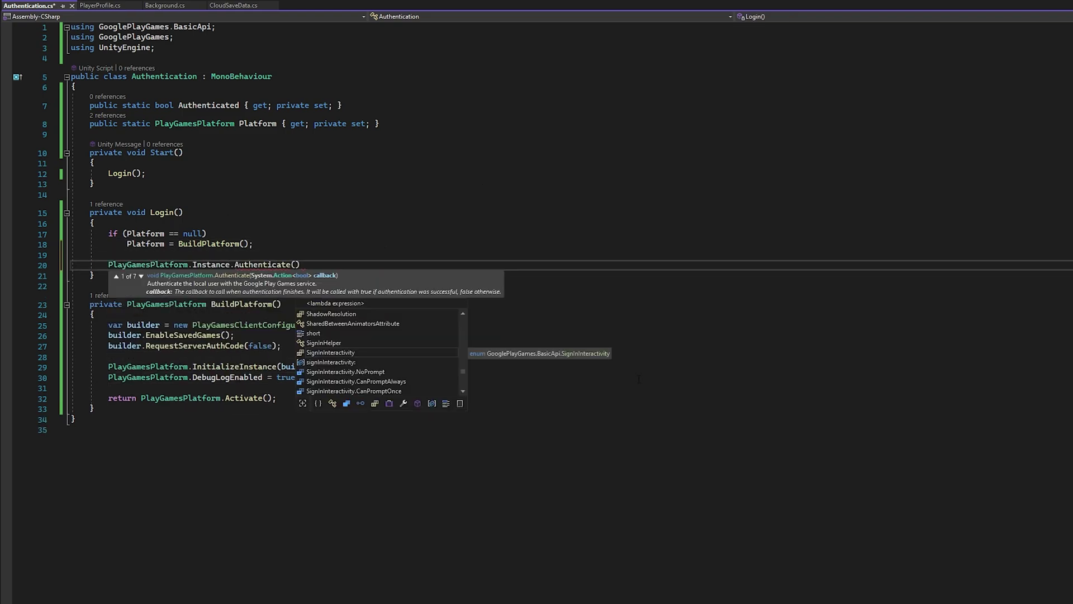
key(Escape)
text(success =>)
key(Return)
text({)
- Add a private OnAuthenticationSucceded() method, call it from the callback, and save
key(Return)
text(Authenticated = success;)
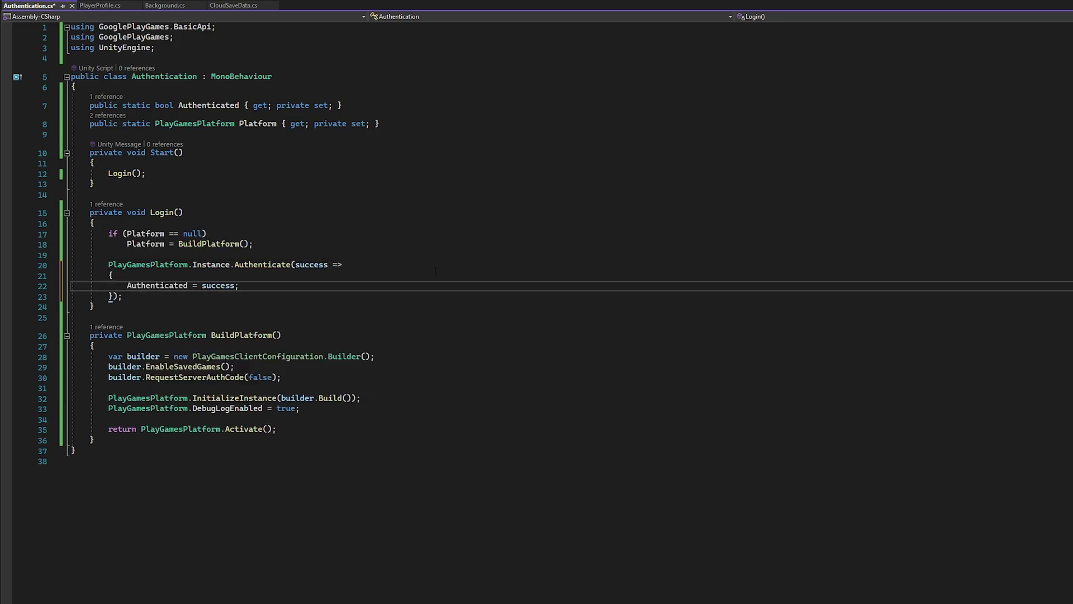
key(Down)
key(Down)
key(Return)
key(Return)
text(private void OnAuthent)
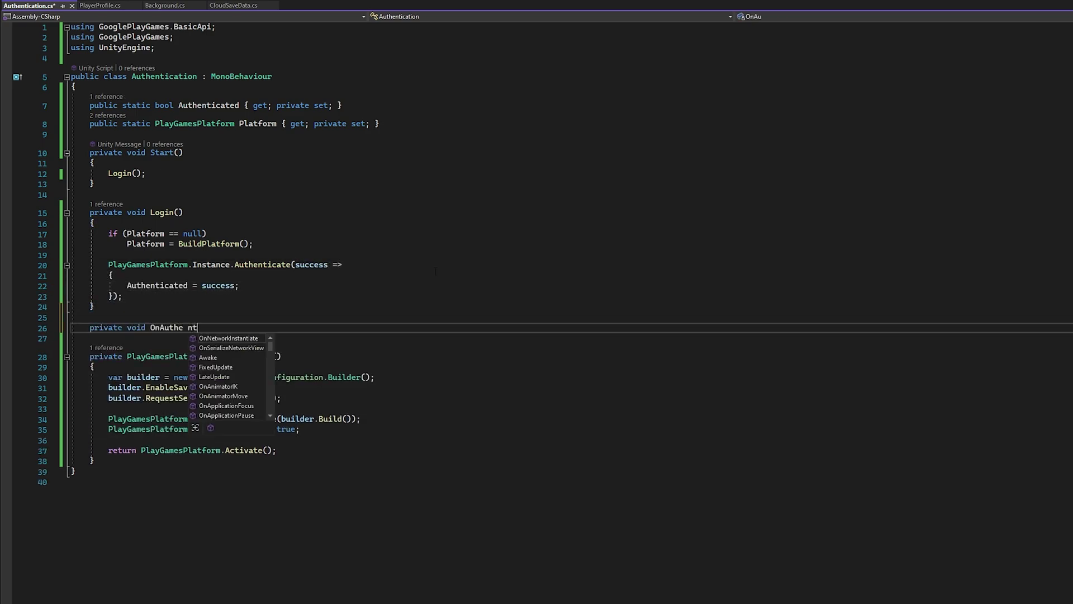
text(icationSucceded())
key(Return)
key(Up)
key(Up)
key(Up)
key(End)
key(Return)
text(OnAuthenticationSucceded)
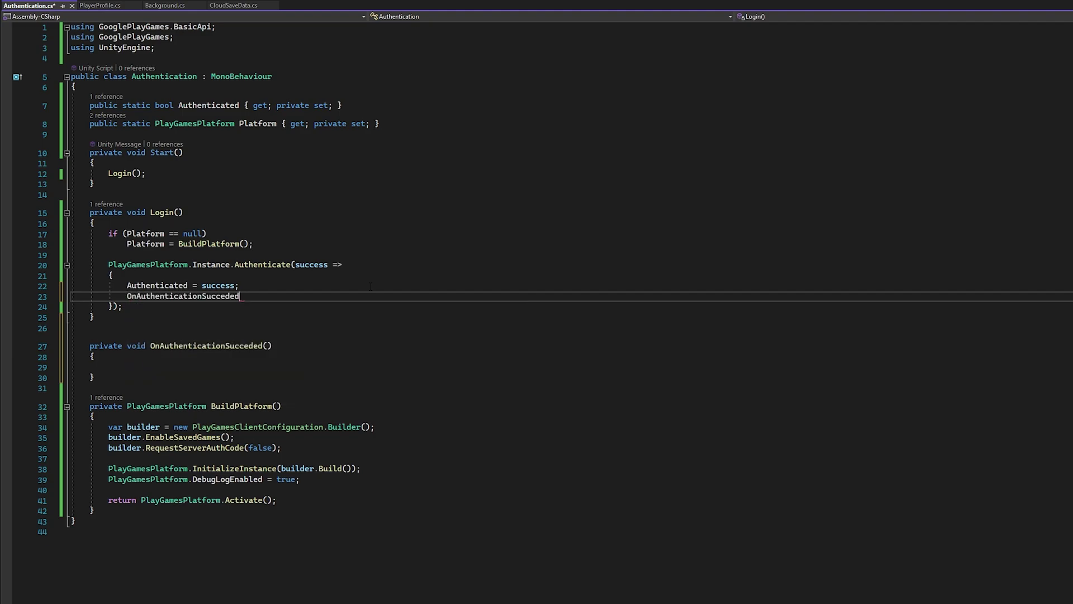
text(();)
key(Down)
key(Down)
key(Down)
key(ctrl+s)
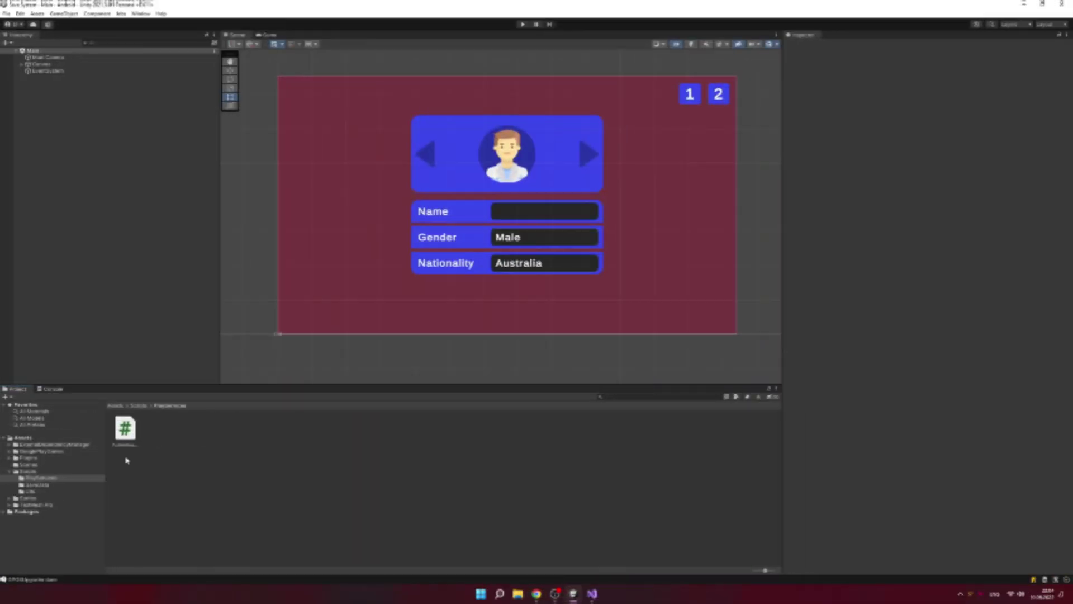
- Create a new C# script named CloudSaveManager in the PlayServices folder
right_click(212, 449)
click(388, 219)
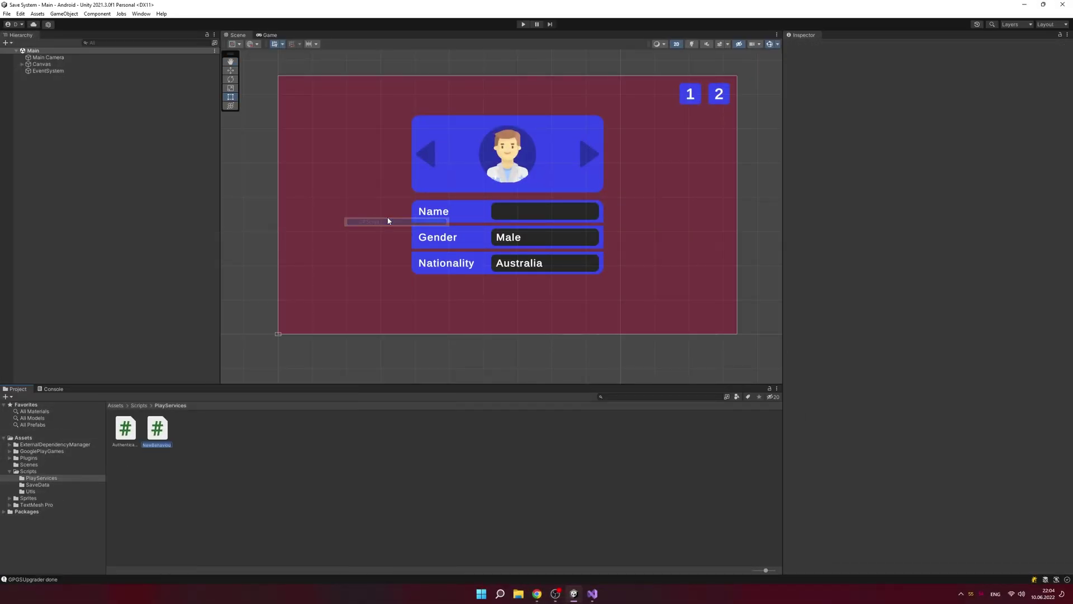
text(Clou)
text(Manager)
key(Return)
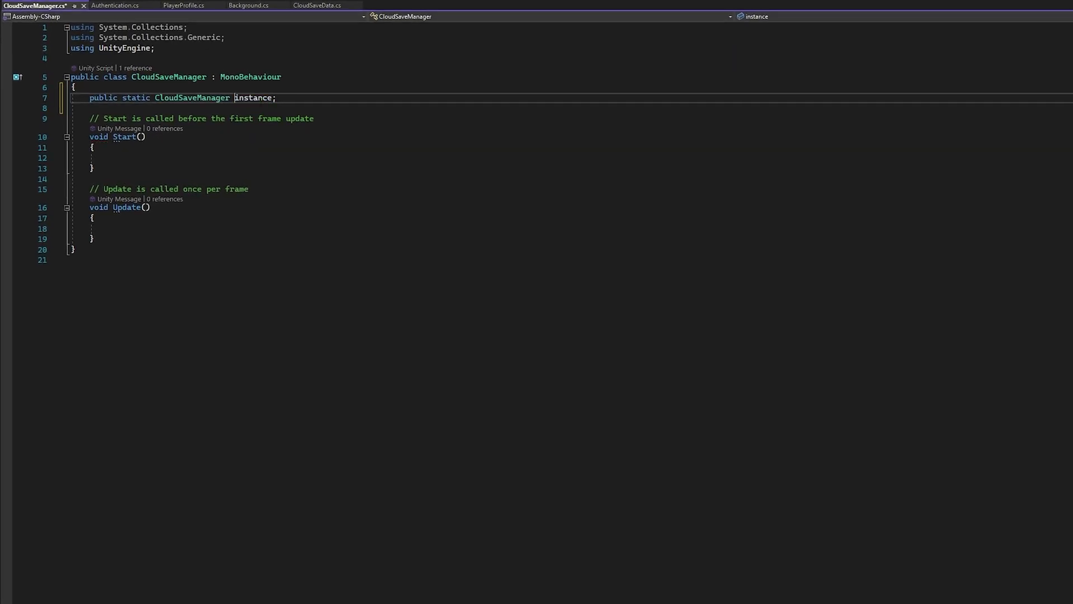
- Turn instance into a static Instance property and add a static SaveData.CloudSaveData SaveData property
double_click(246, 101)
text(Instance { ge)
key(Tab)
key(Return)
key(Return)
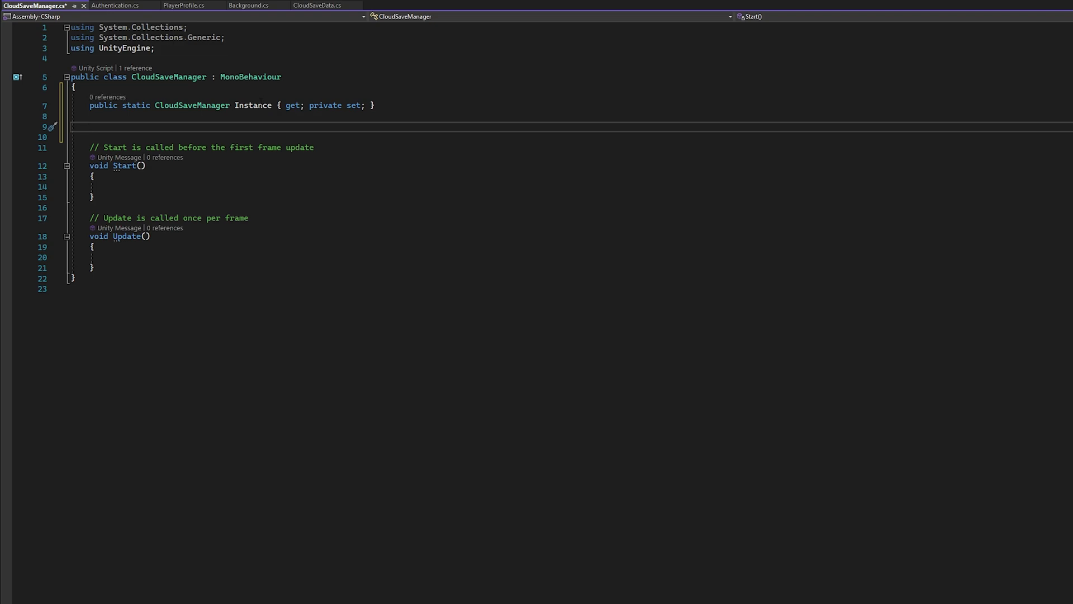
text(public static S)
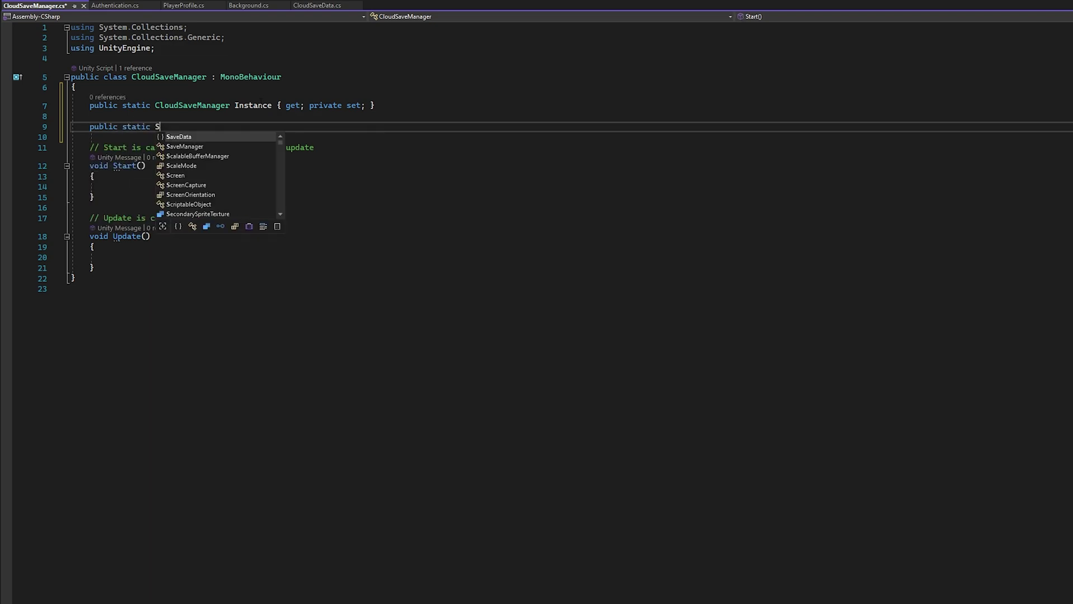
text(aveData.CloudSaveData SaveData { )
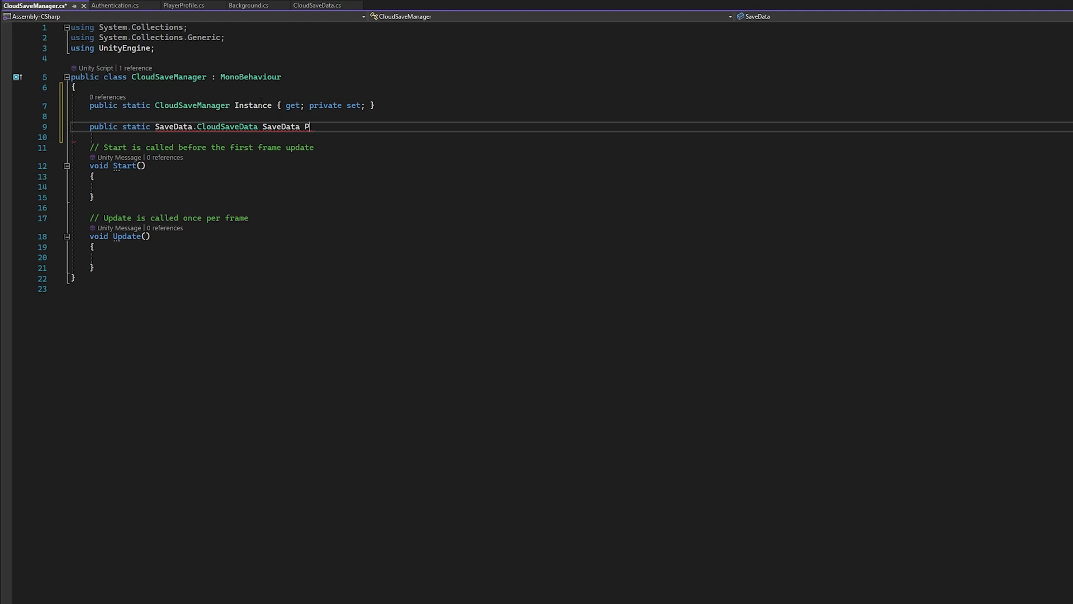
text(get; private set;)
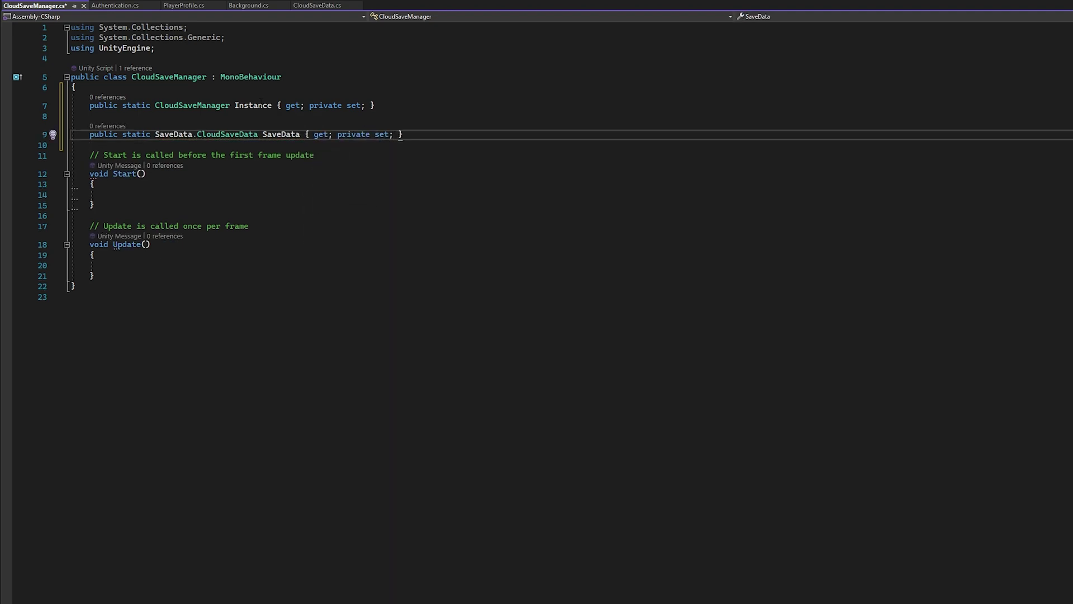
- Replace the Collections imports with GooglePlayGames, GooglePlayGames.BasicApi and BasicApi.SavedGame usings
key(ctrl+Home)
key(shift+Down)
key(shift+Down)
key(Delete)
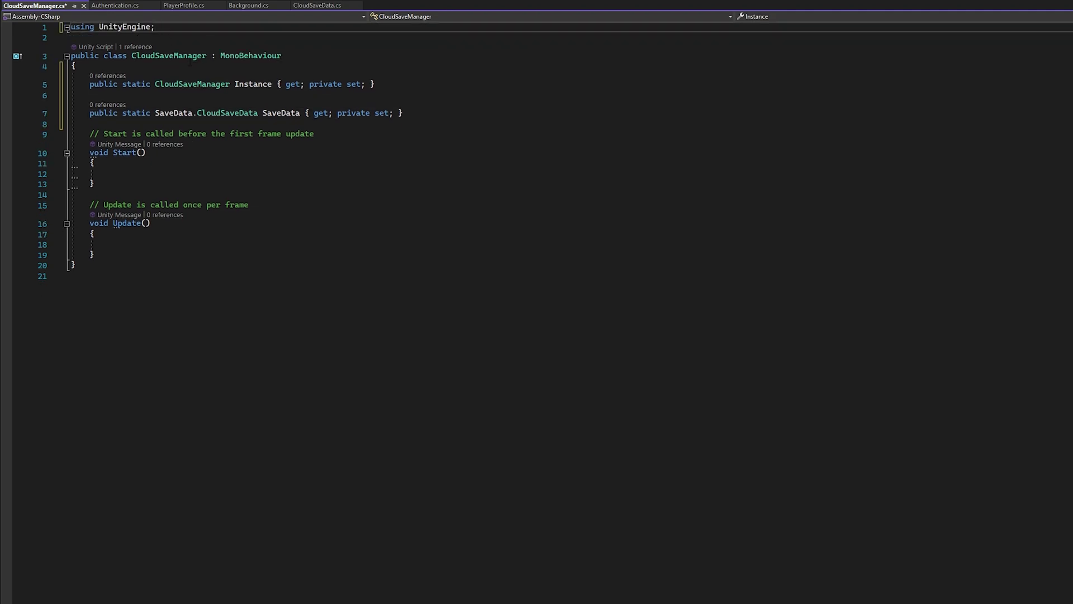
key(Return)
key(Return)
key(Up)
key(Up)
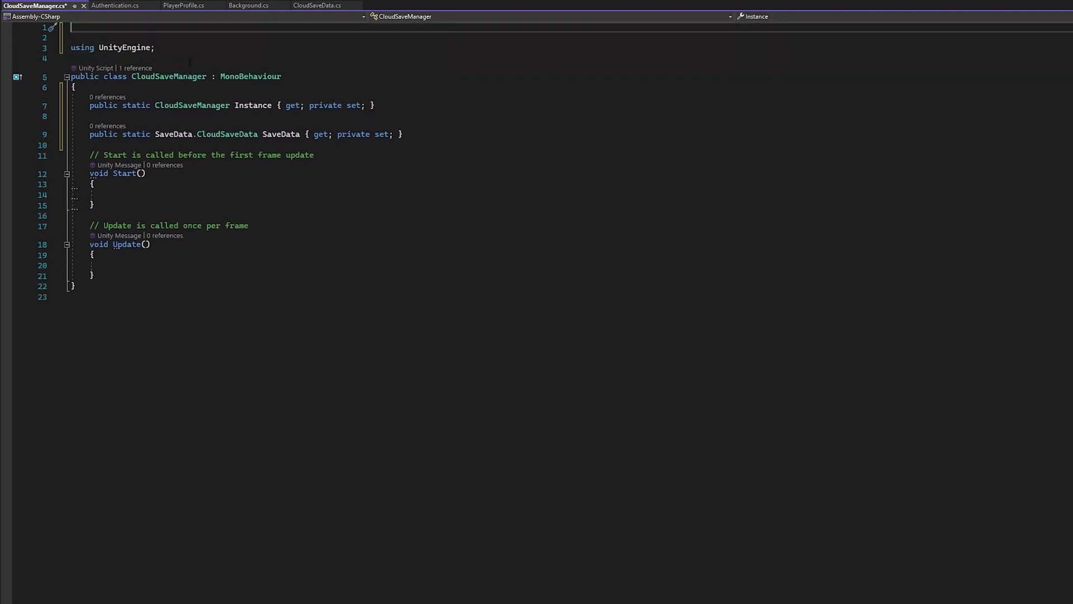
text(using GooglePlayGames.)
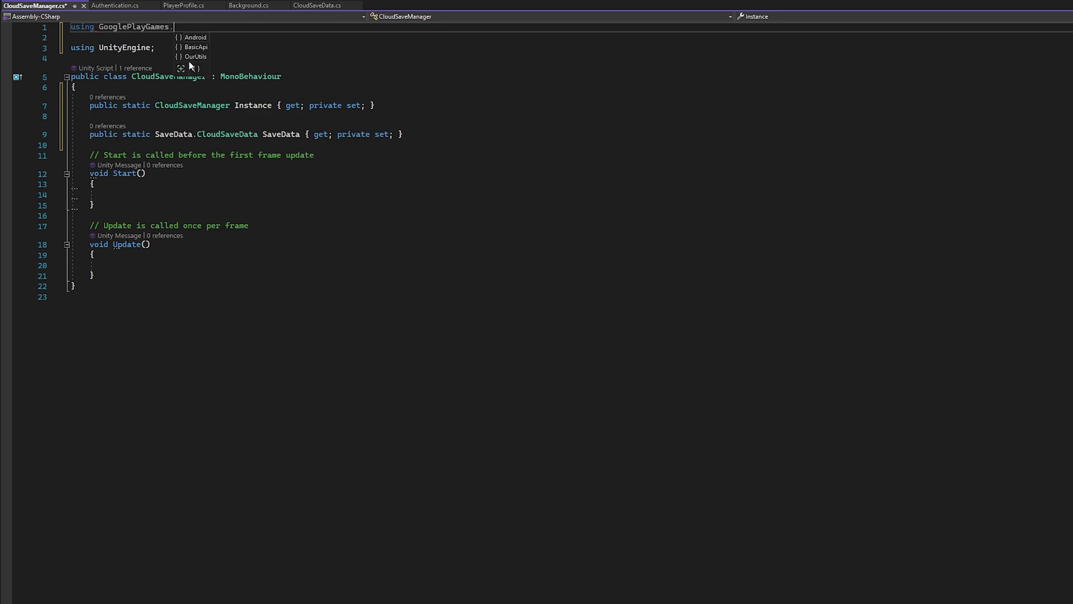
text(BasicApi.SavedGame;)
key(Return)
text(using GooglePlayGames.BasicApi;)
key(Return)
text(using GooglePlayGames;)
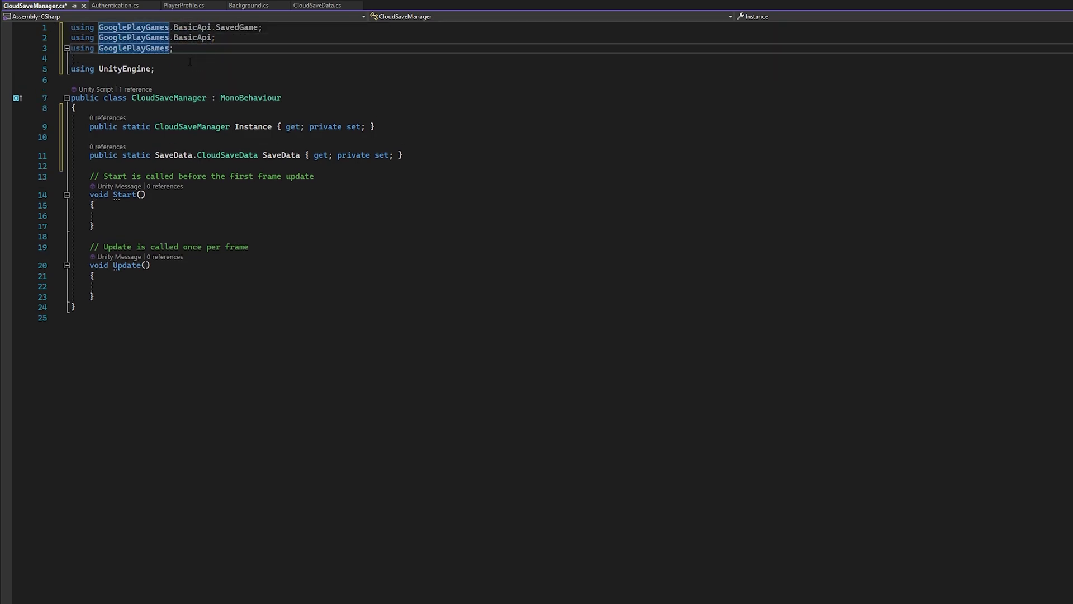
key(Down)
key(Delete)
- Add System.IO, System and System.Runtime.Serialization.Formatters.Binary usings, then save
key(End)
key(Return)
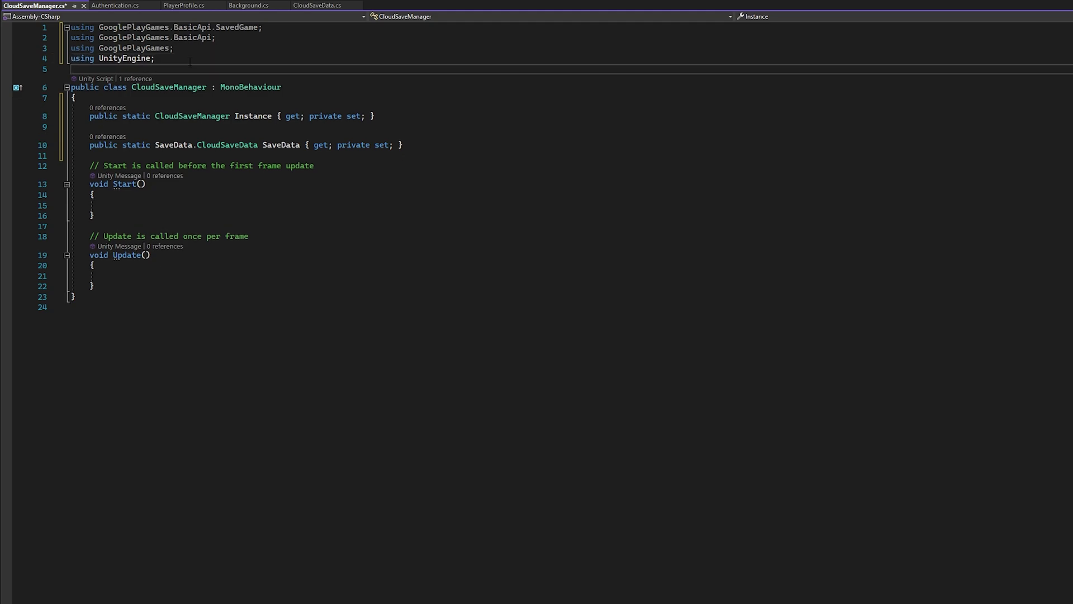
text(using System.IO;)
key(Return)
text(y)
key(BackSpace)
text(using S)
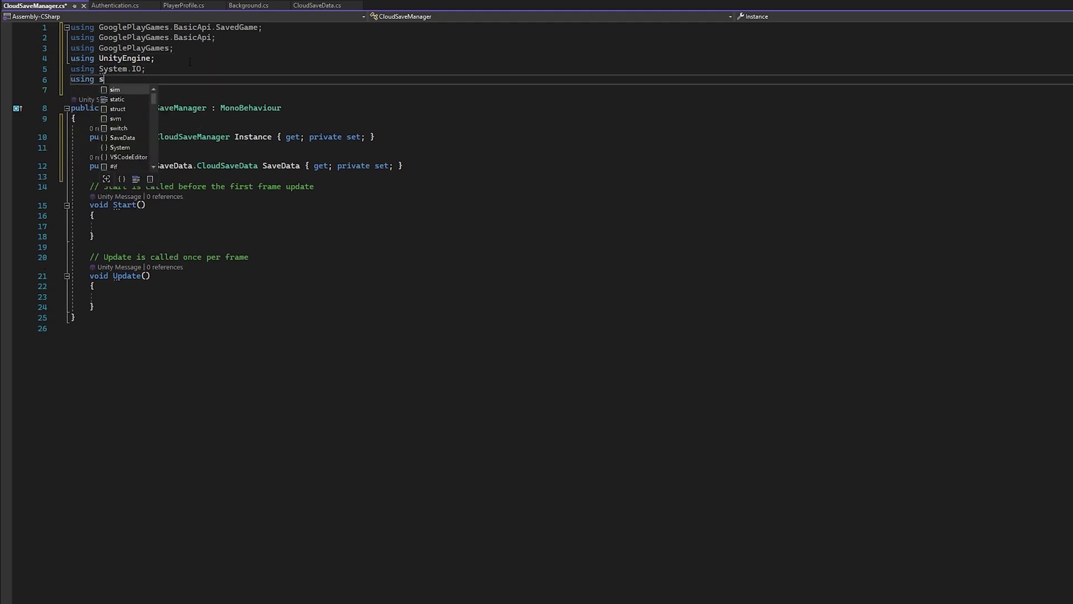
text(ystem;)
key(Up)
key(Up)
key(Up)
key(Return)
key(Up)
text(using )
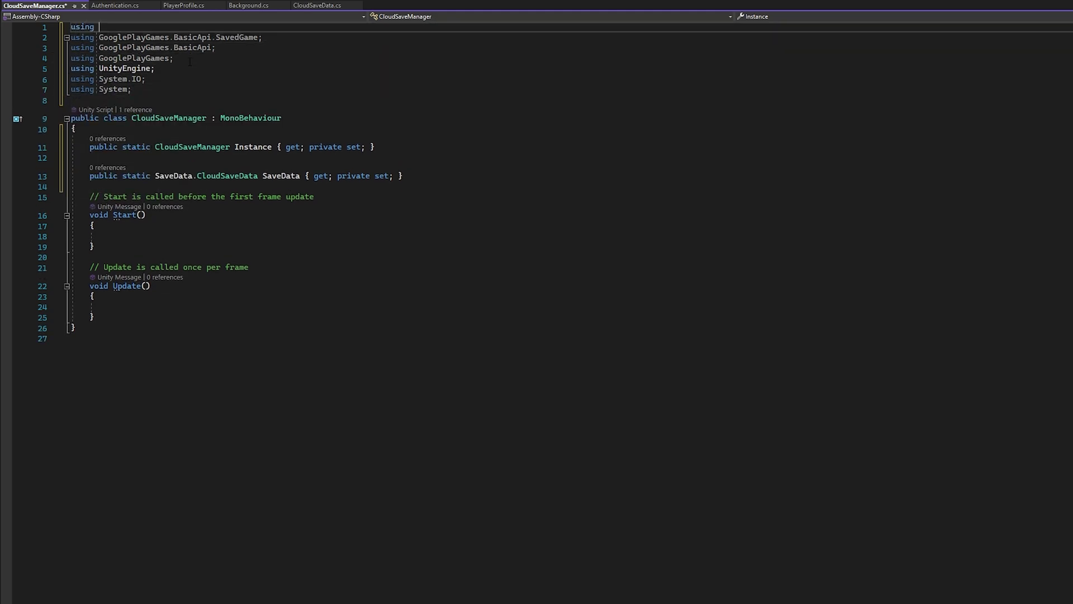
text(System.Runtime.s.)
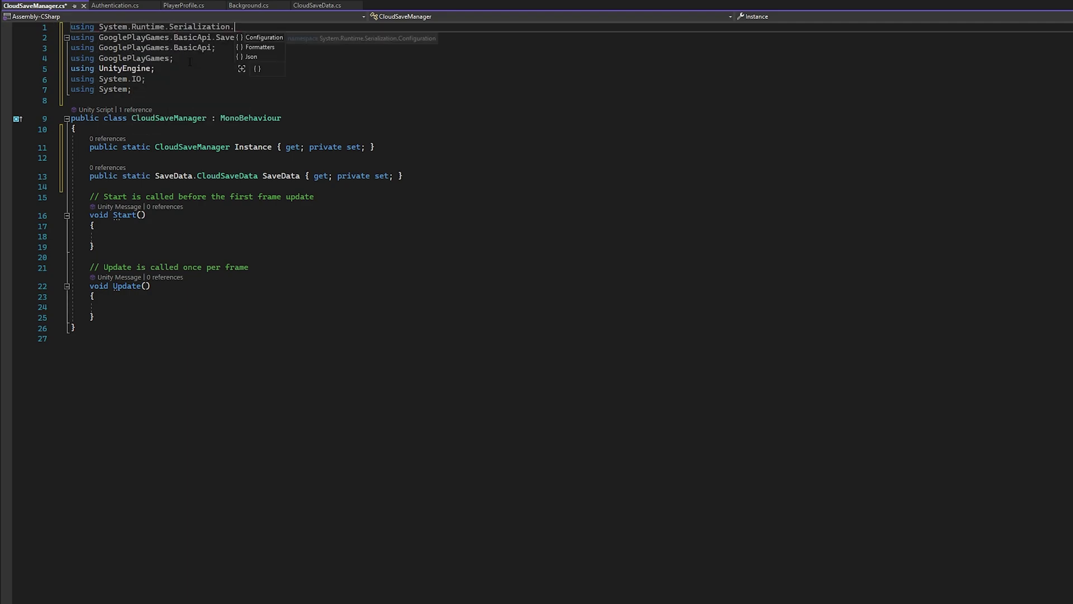
text(f.b;)
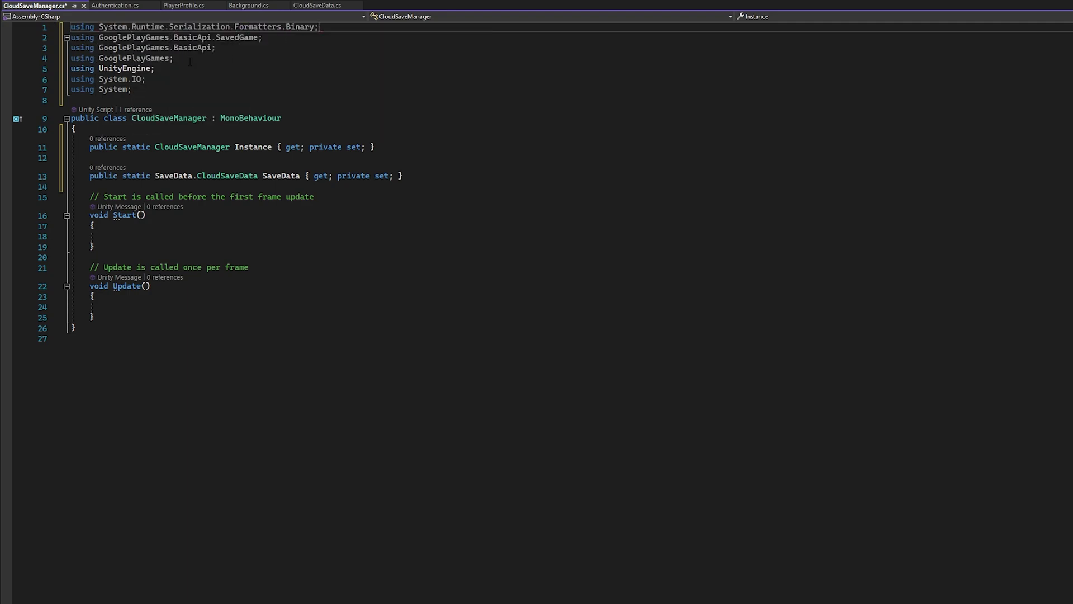
key(ctrl+s)
- Delete the Update method with its comments and tidy the blank lines after Start
drag(89, 286, 94, 317)
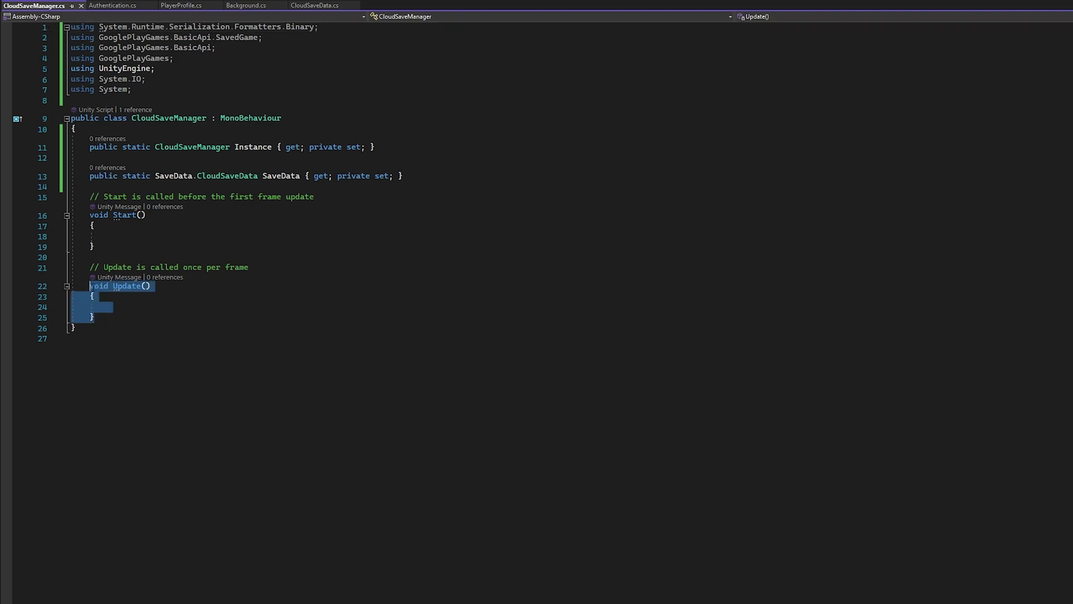
key(BackSpace)
key(BackSpace)
key(ctrl+shift+l)
click(114, 248)
key(Return)
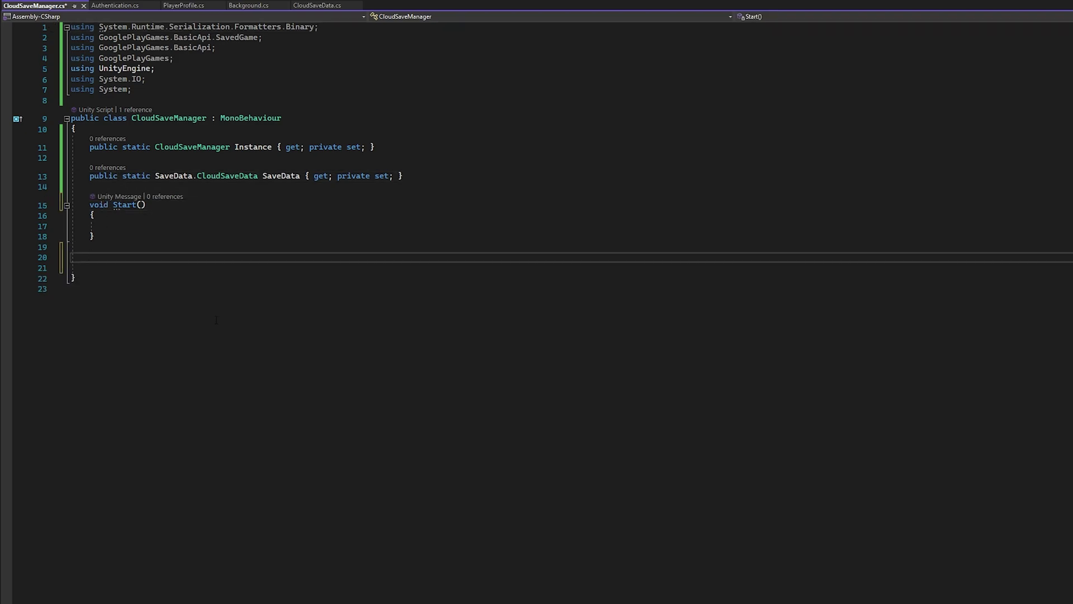
- Add a [SerializeField] private DataSource _dataSource field below the SaveData property
click(413, 182)
key(Return)
key(Return)
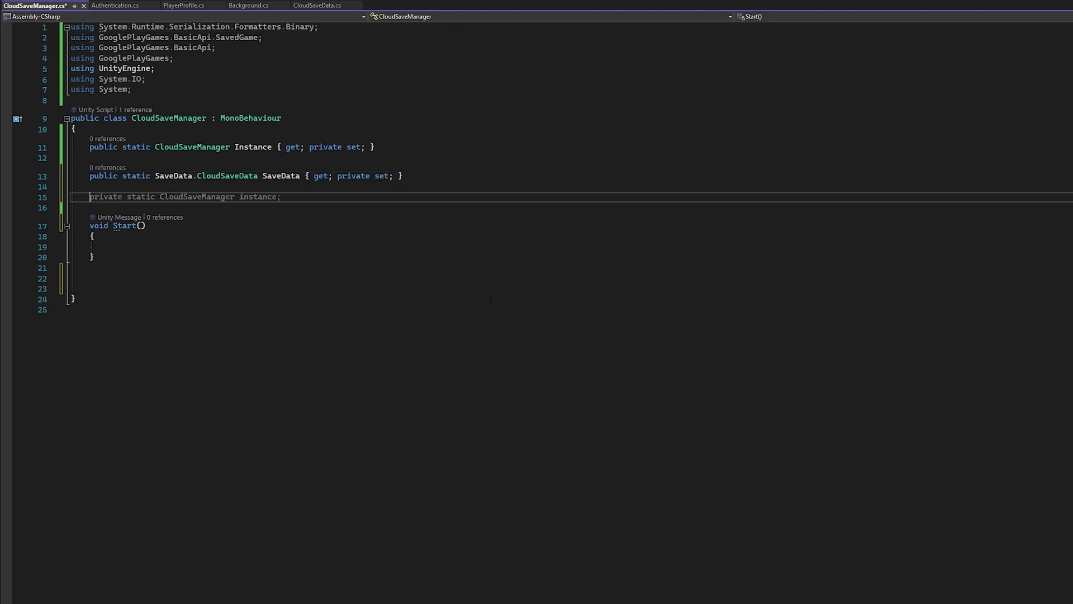
text([ser)
key(Down)
key(Tab)
key(End)
key(Return)
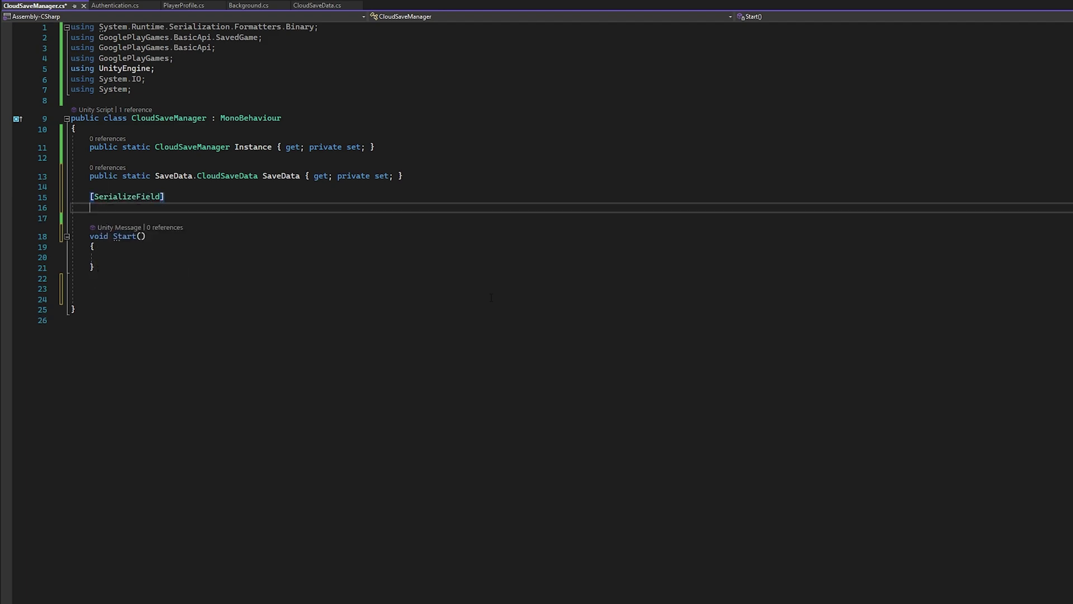
text(private )
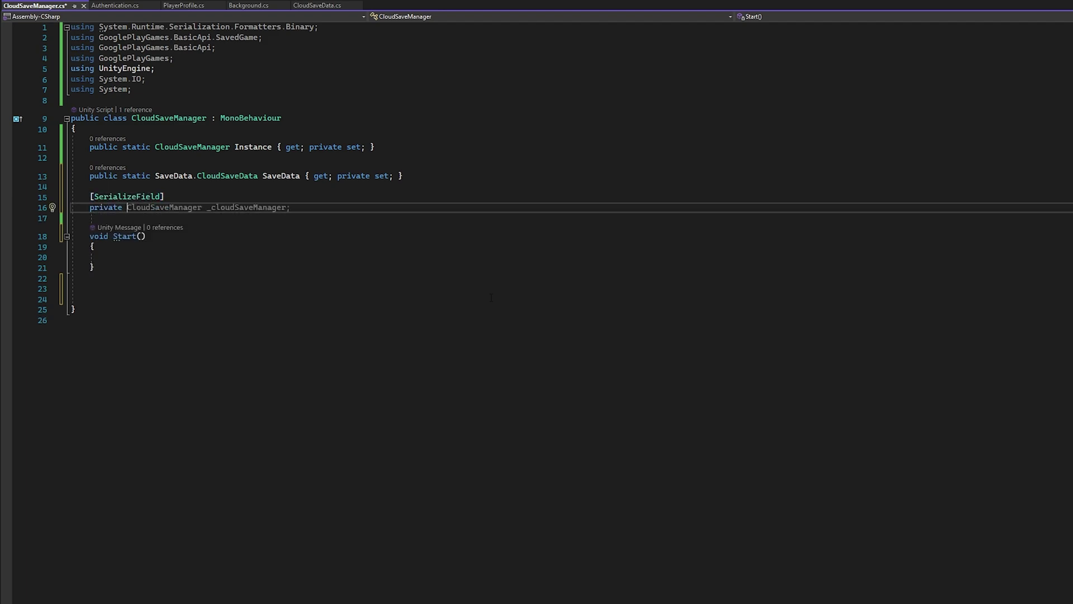
text(DataSou)
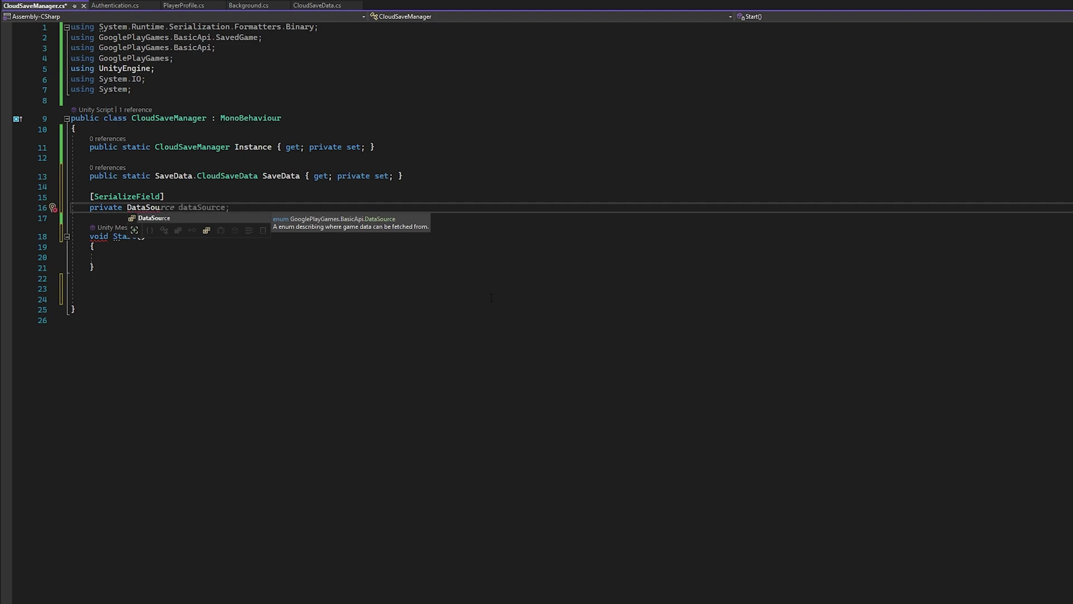
text(rce _dataS)
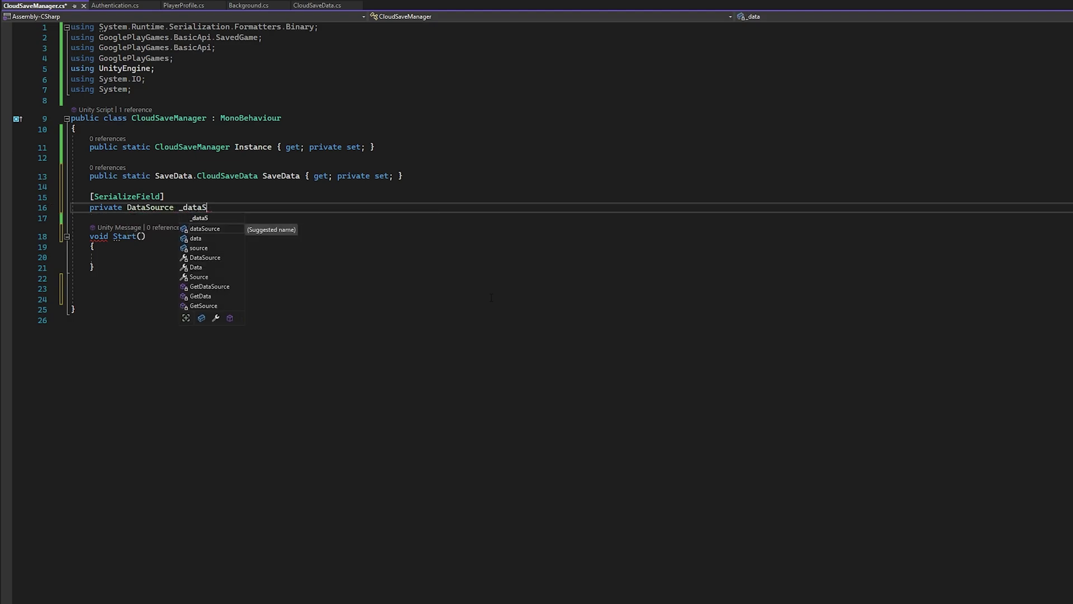
key(Tab)
text(;)
- Add a serialized private ConflictResolutionStrategy _conflicts field and save
key(Return)
key(Tab)
key(Return)
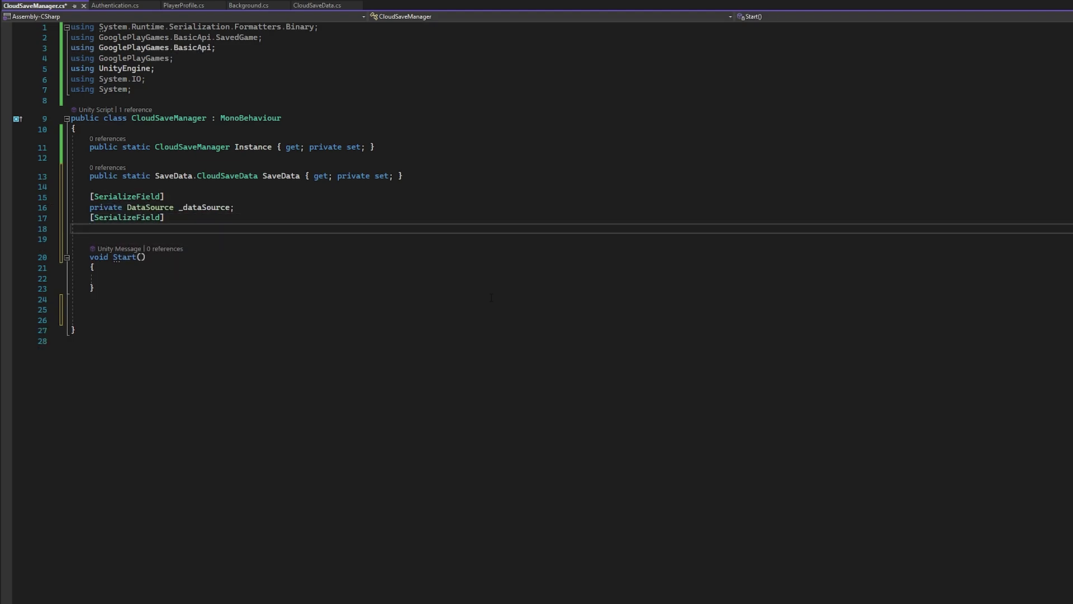
text(private )
text(Confli)
key(Tab)
text(_conf)
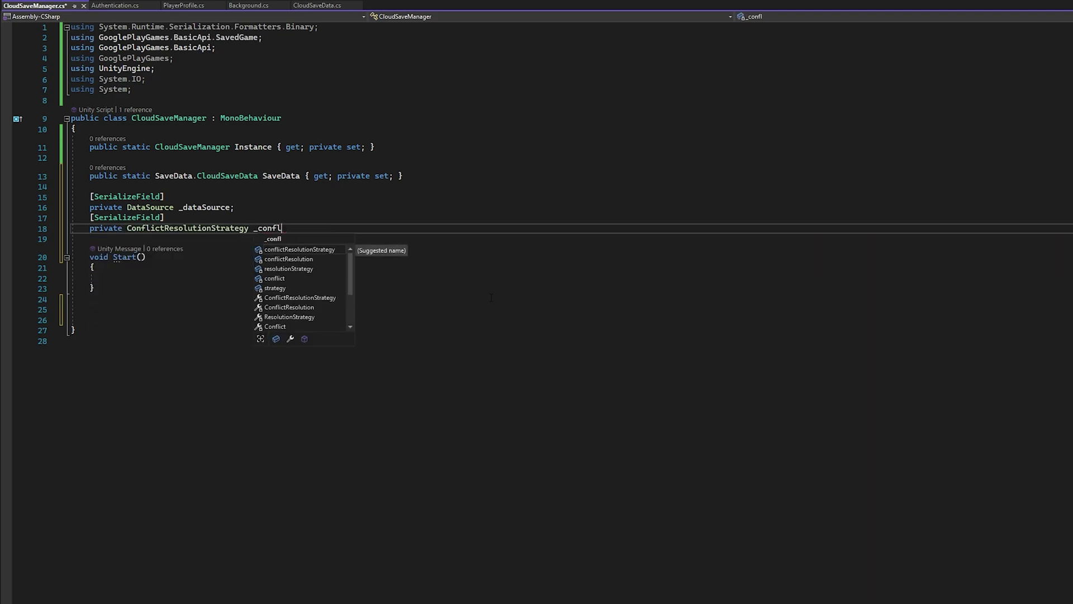
text(licts;)
key(ctrl+s)
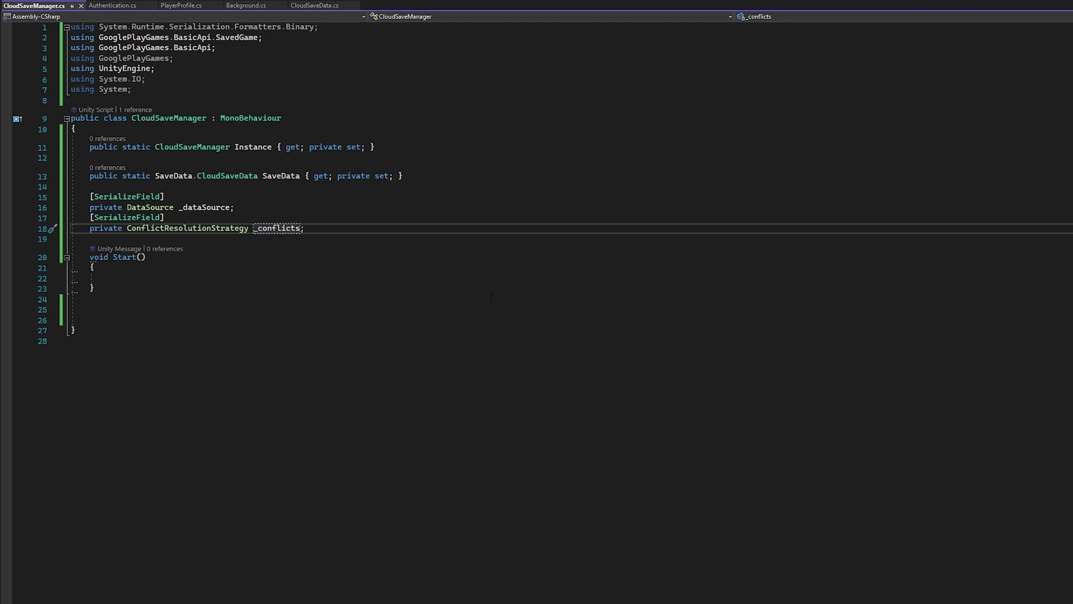
- Add a private string saveName field initialised to "save_0" and save
key(Return)
key(Return)
text(private str)
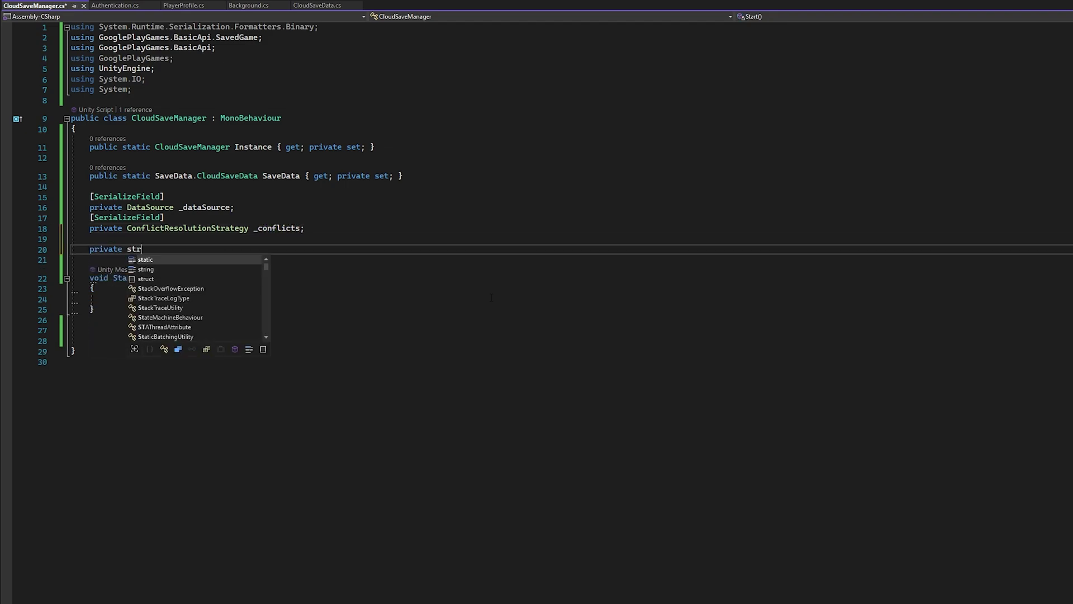
text(ing savename)
key(Left)
key(Left)
key(Left)
key(shift+Right)
text(N)
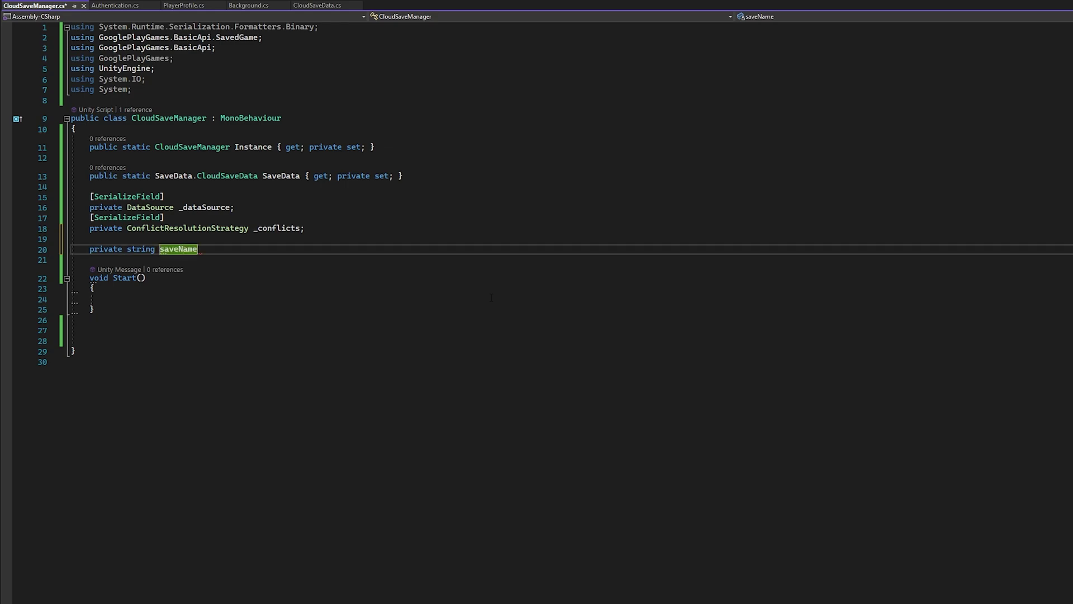
key(End)
text(= "")
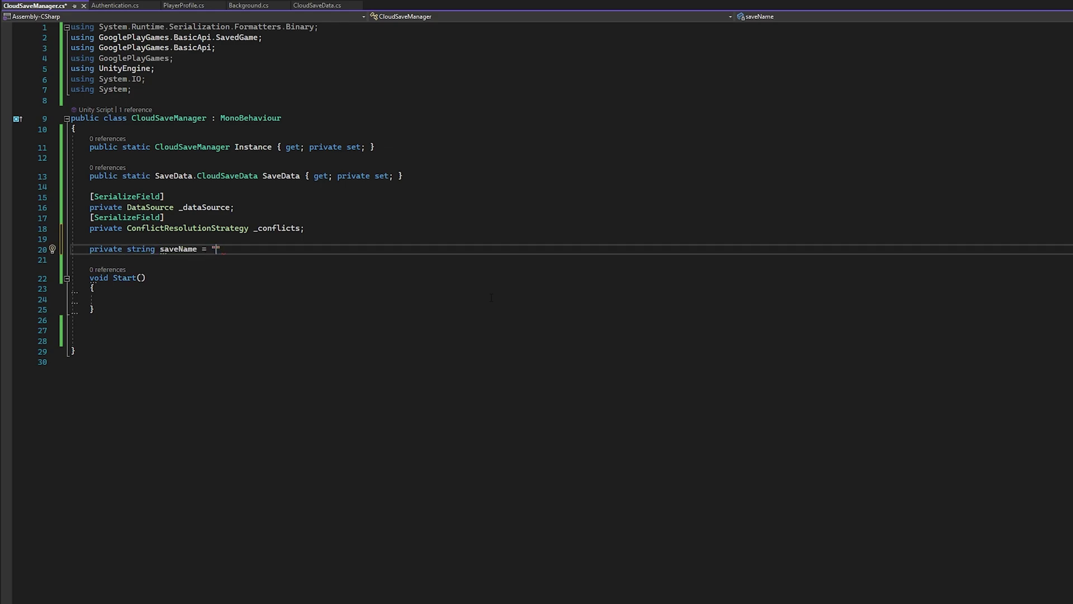
text(save_0";)
key(ctrl+s)
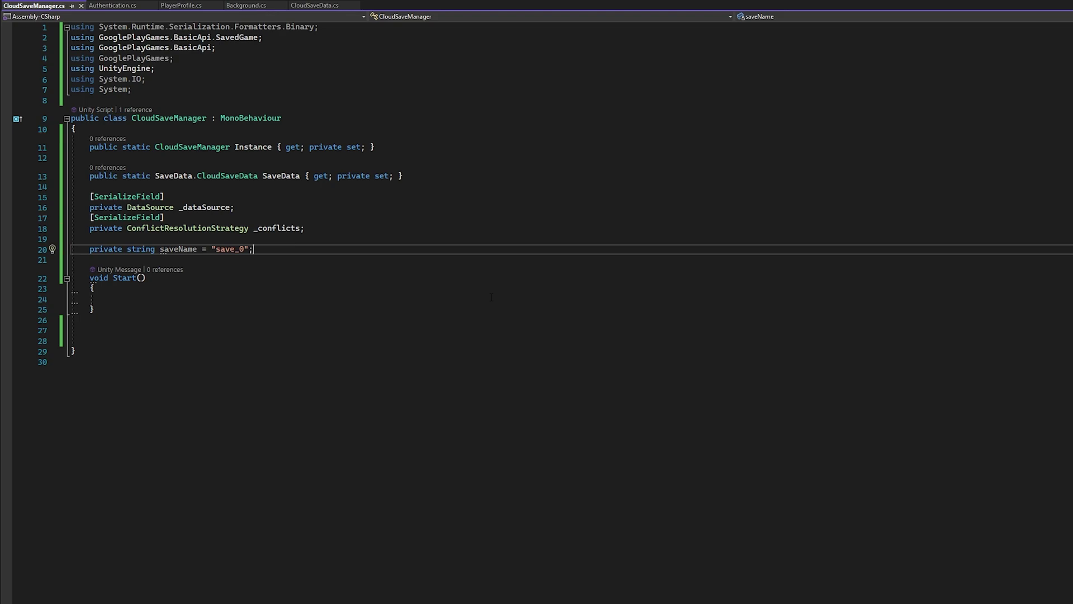
- Declare a private BinaryFormatter _formatter field
key(Return)
key(Return)
text(priv)
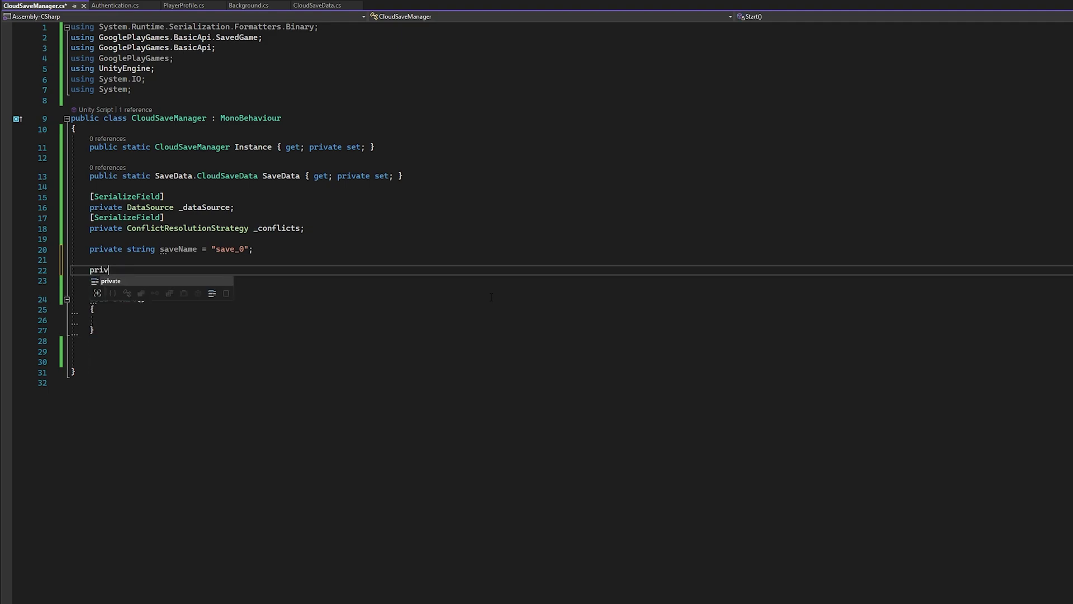
key(Tab)
text(Bin)
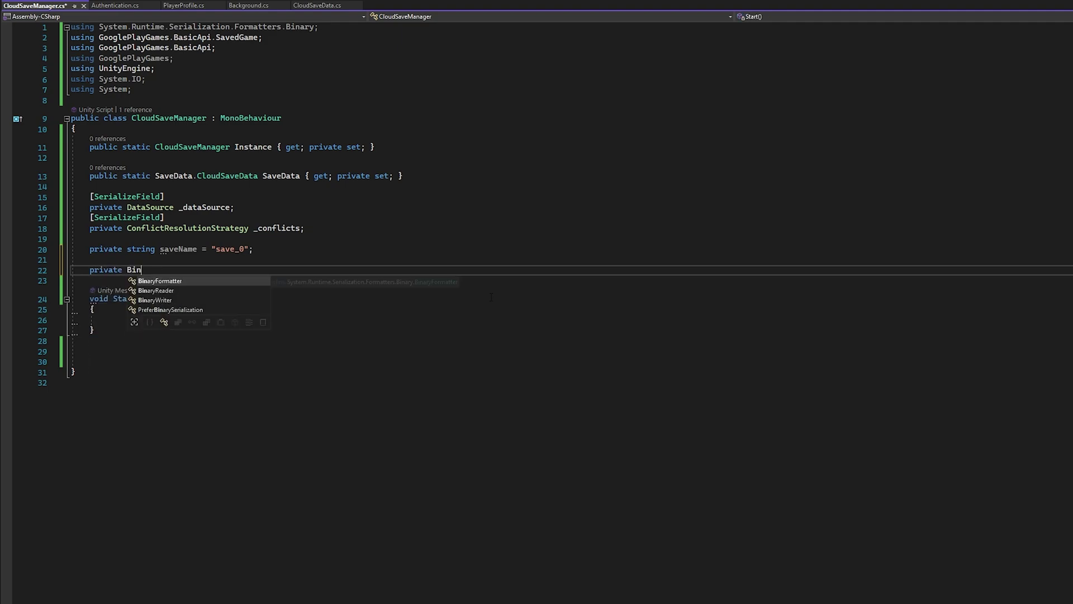
key(Tab)
text(_fo)
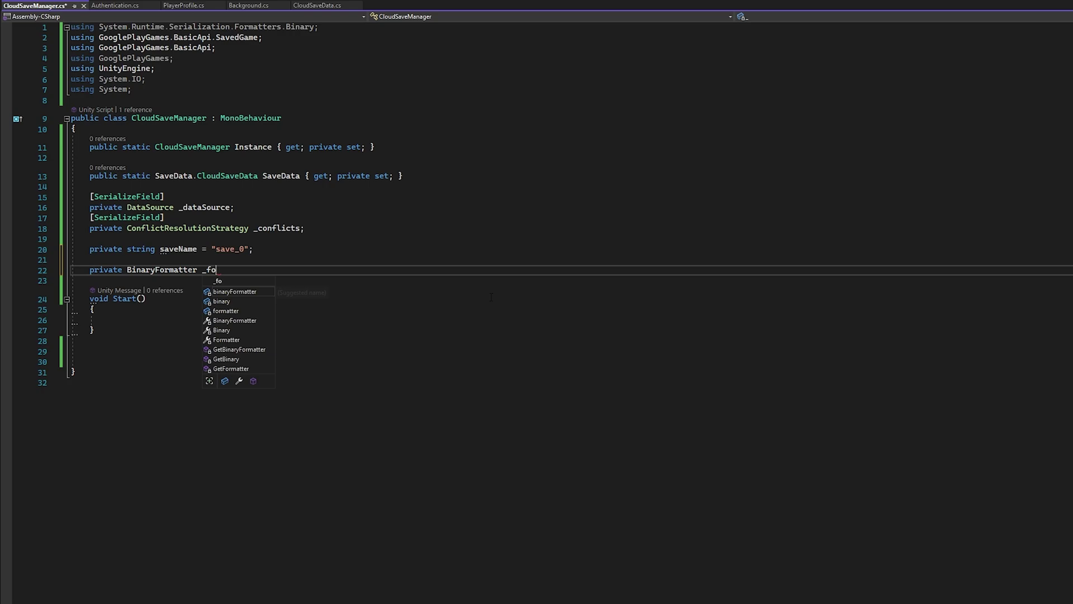
text(rmatter;)
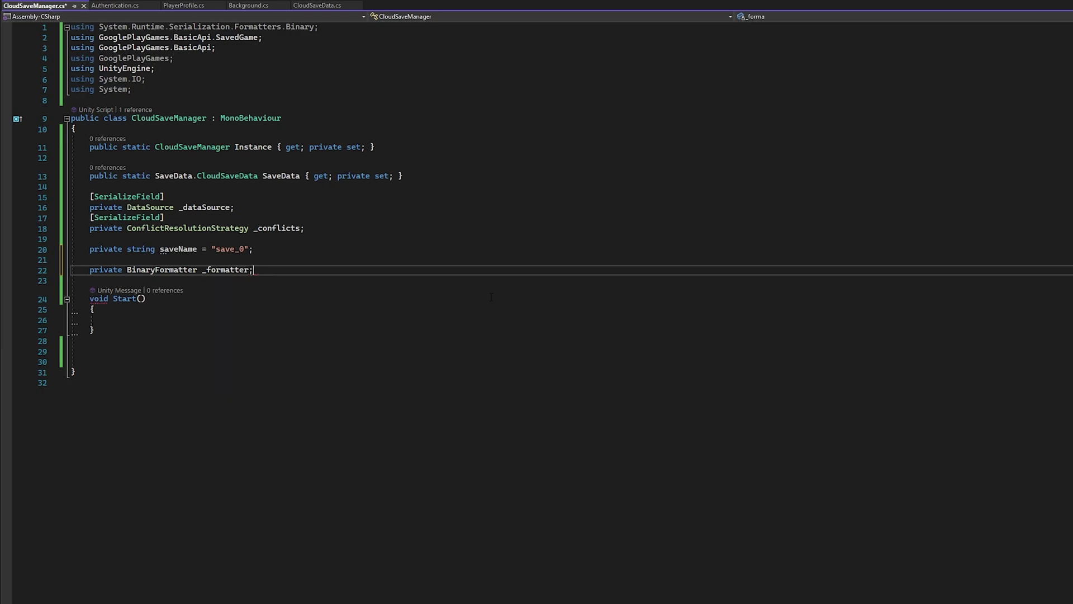
- Add an Awake method that sets Instance = this only when Instance is null
key(Return)
key(Return)
text(aw)
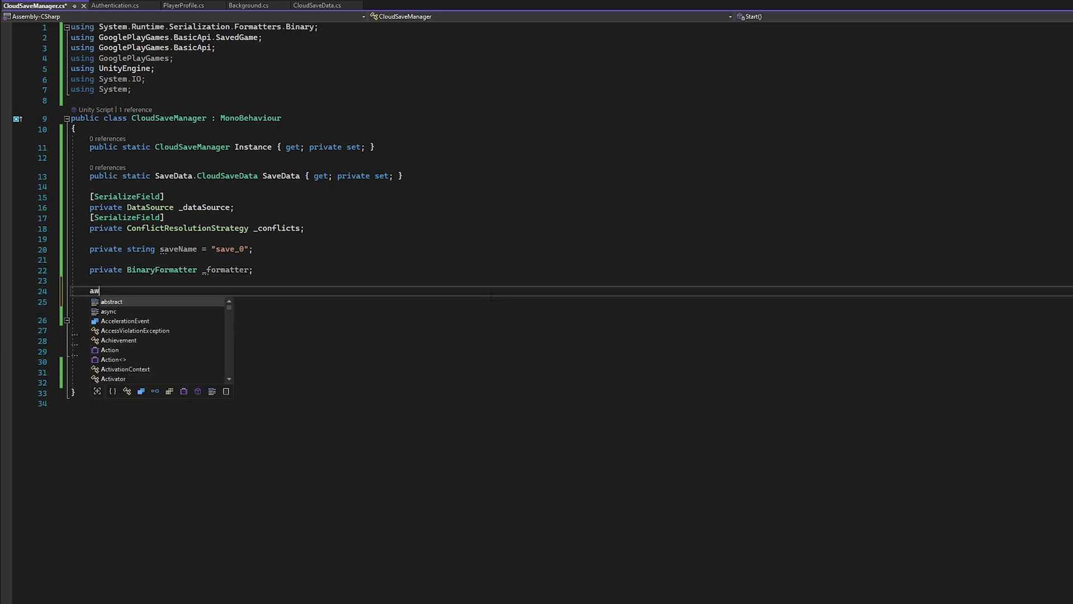
key(Tab)
text(Instance = this;)
key(ctrl+Return)
text(if (Instance)
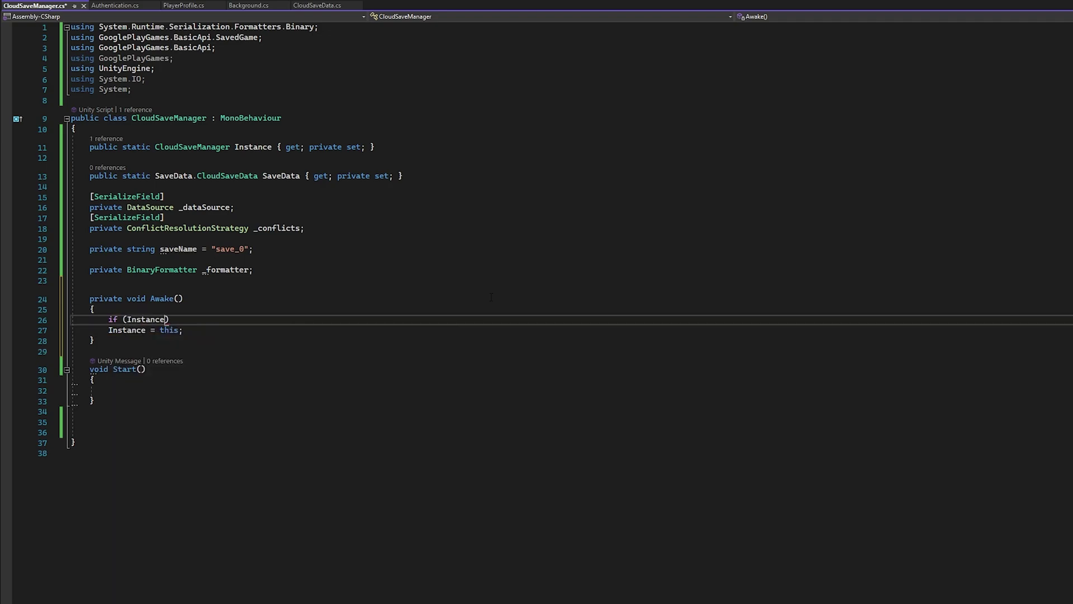
text( == null)
key(Down)
key(Home)
key(Tab)
key(End)
key(Return)
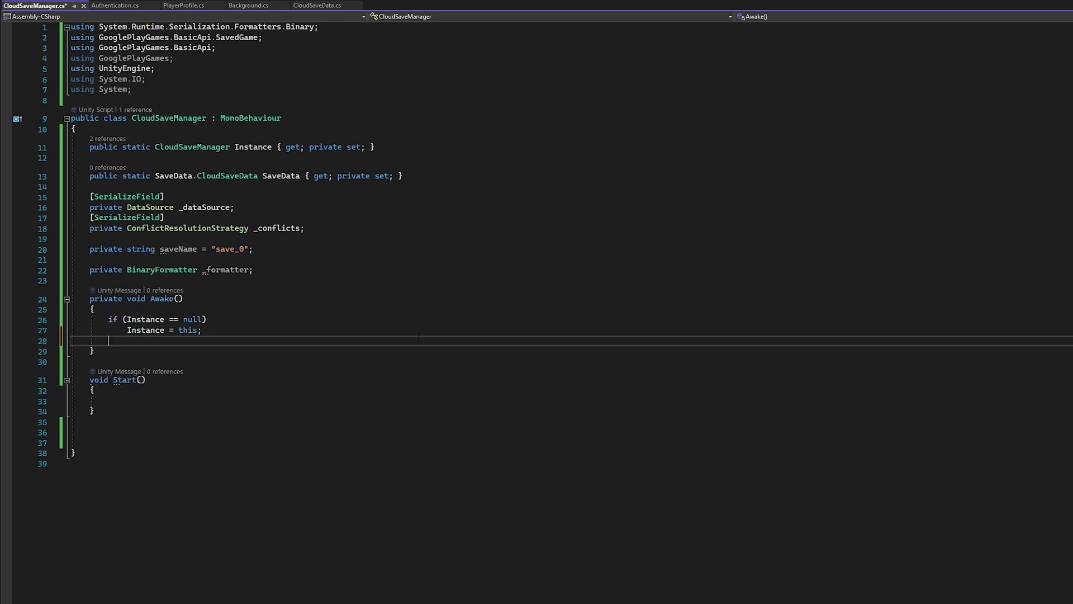
- In Awake, create the _formatter and set SaveData to a new SaveData.CloudSaveData()
key(Return)
text(_formatter)
key(Tab)
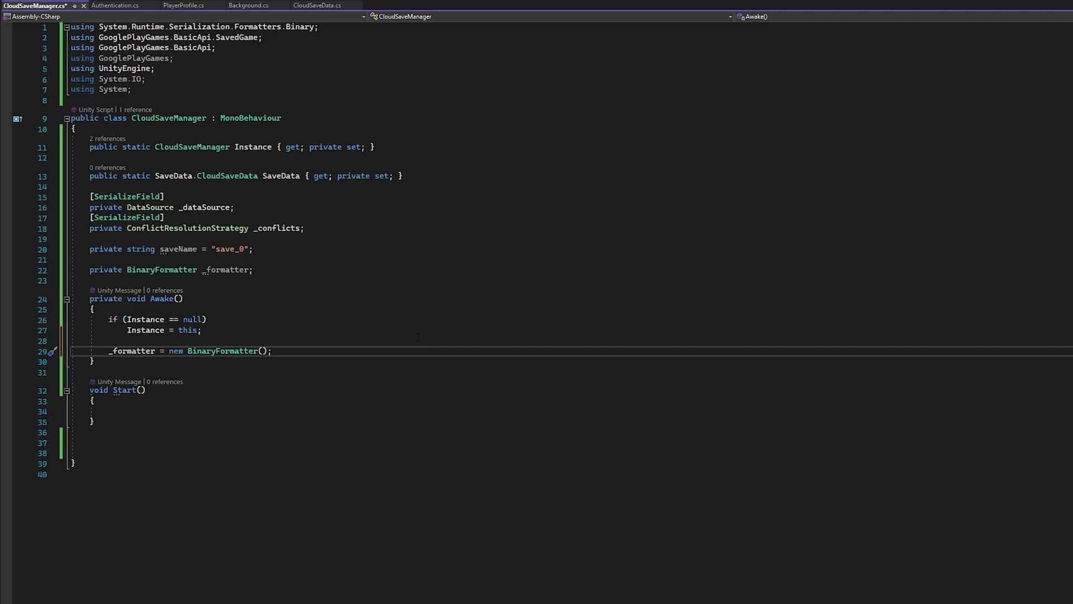
key(Return)
text(SaveData = new SaveData.CloudSaveData())
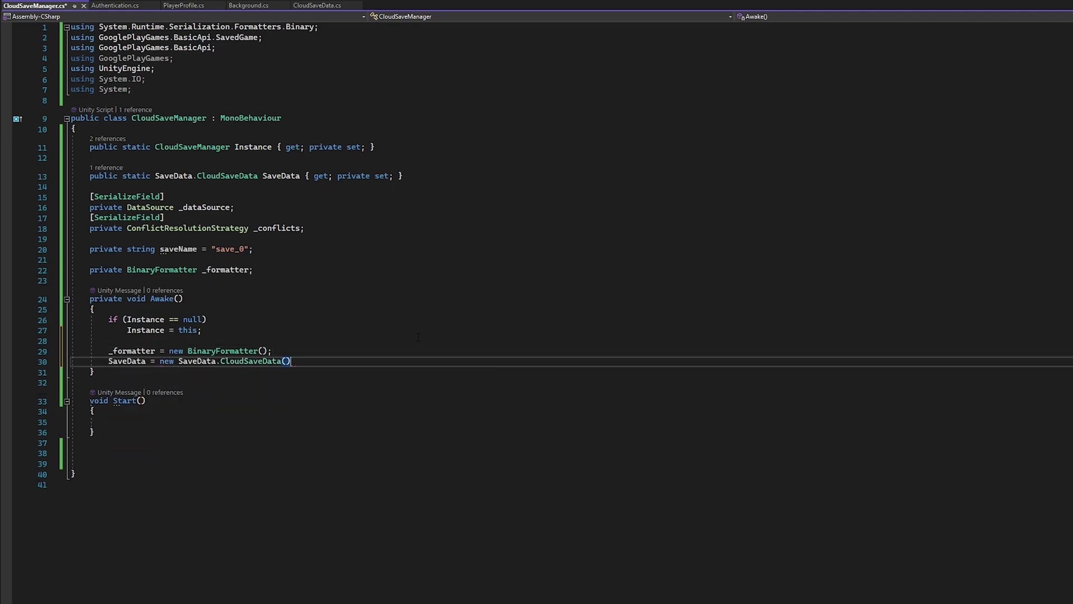
text(;)
- Delete the empty Start method, save, and add an empty public void Load() method
drag(89, 400, 238, 432)
key(Delete)
key(ctrl+s)
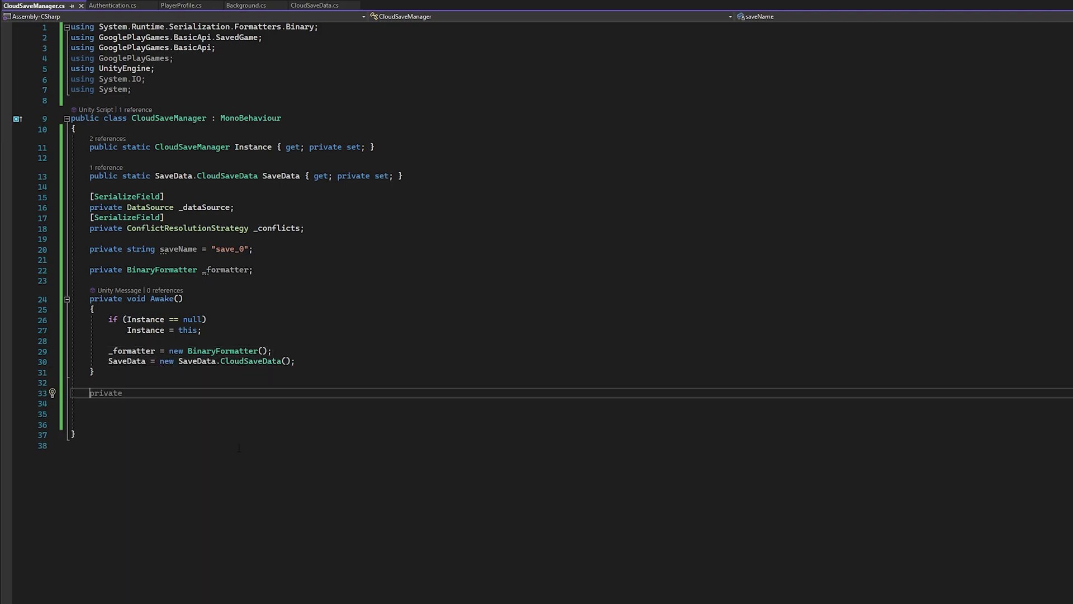
text(public void Load())
key(Return)
- In Authentication.cs, wrap CloudSaveManager.Instance.Load() in if (Authenticated) and add an else branch
text({)
key(Return)
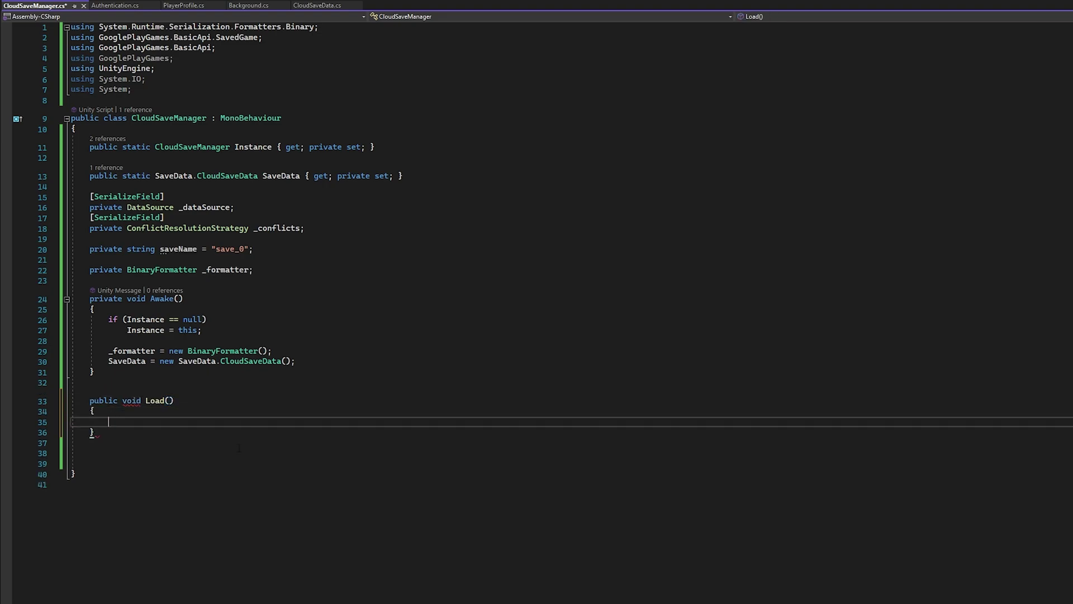
text(Cl)
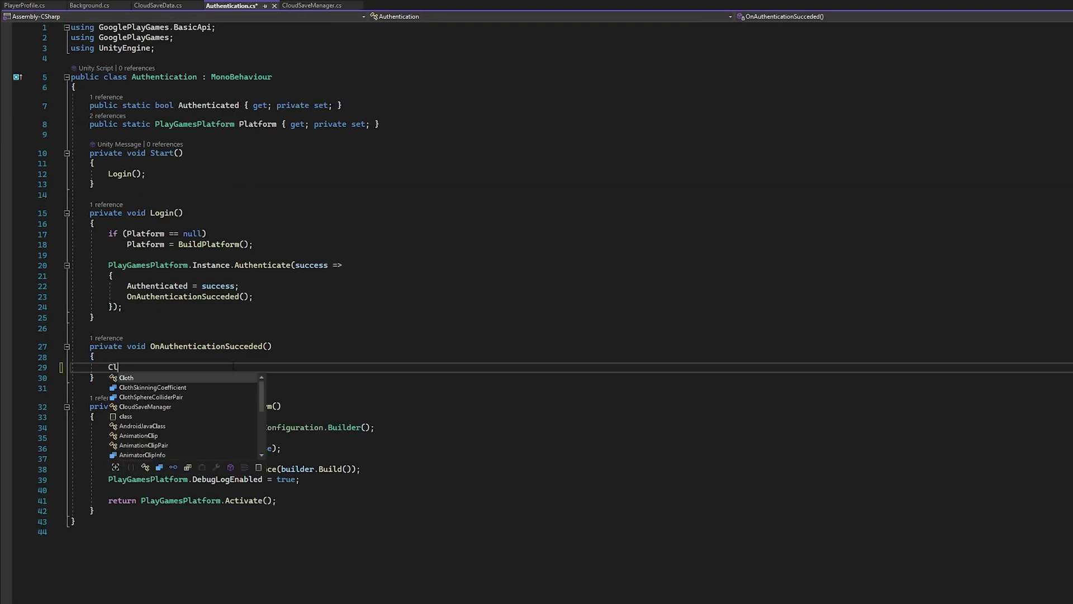
text(oudSaveManager.Instance.)
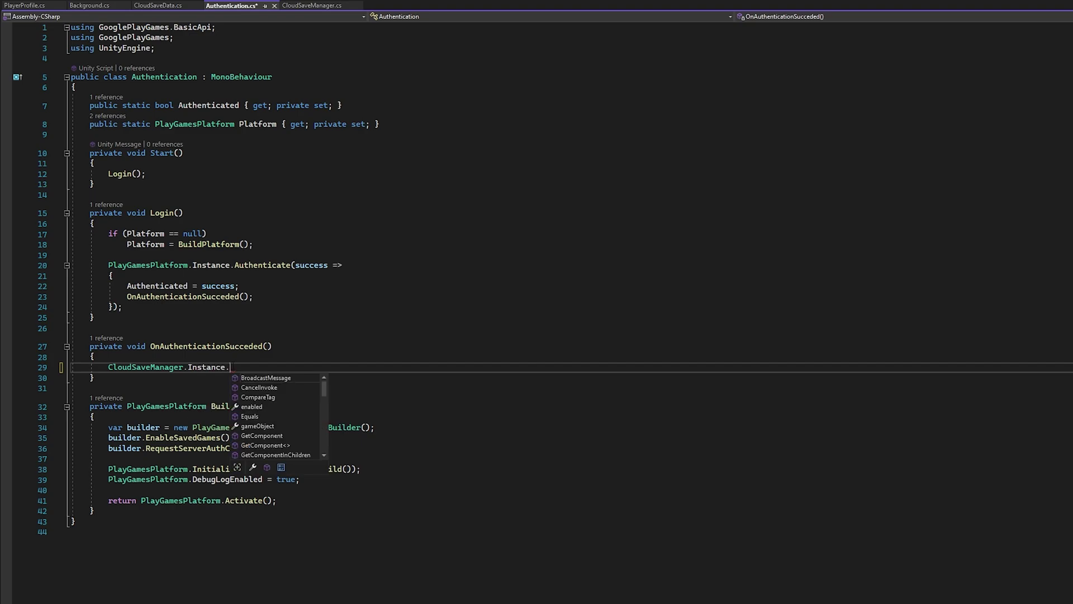
text(Load();)
click(246, 285)
key(Return)
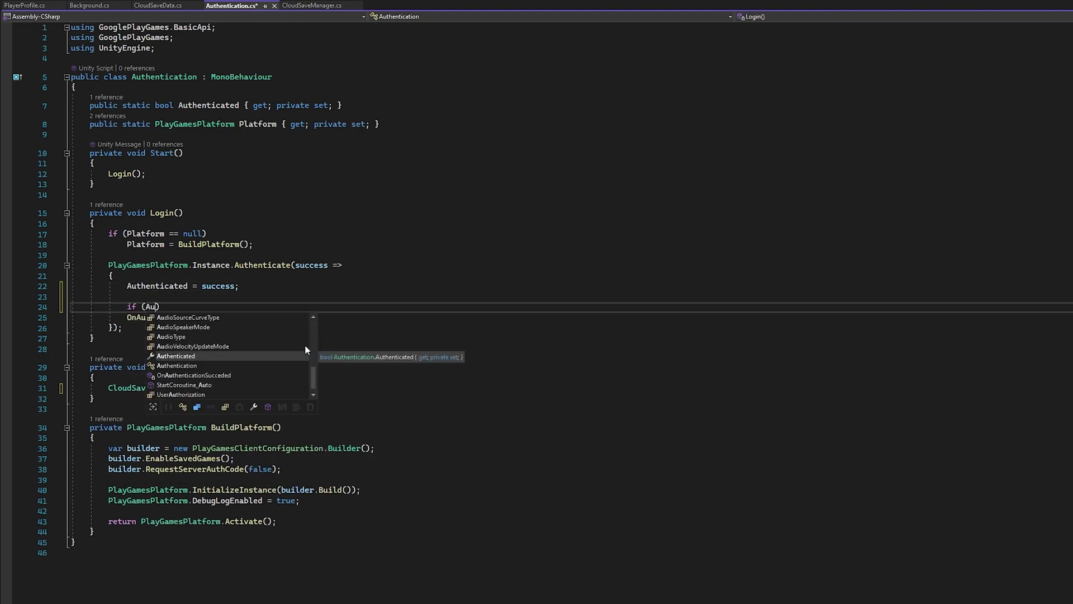
key(ctrl+z)
click(307, 347)
key(Down)
key(Return)
text(if (Authenticated))
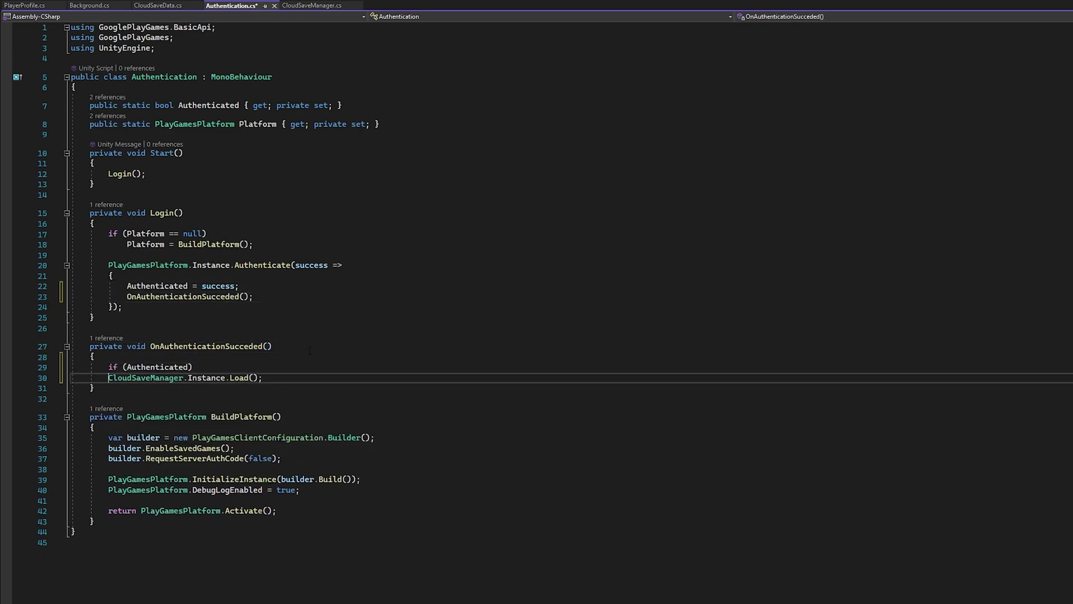
key(End)
key(Return)
text(else)
key(Return)
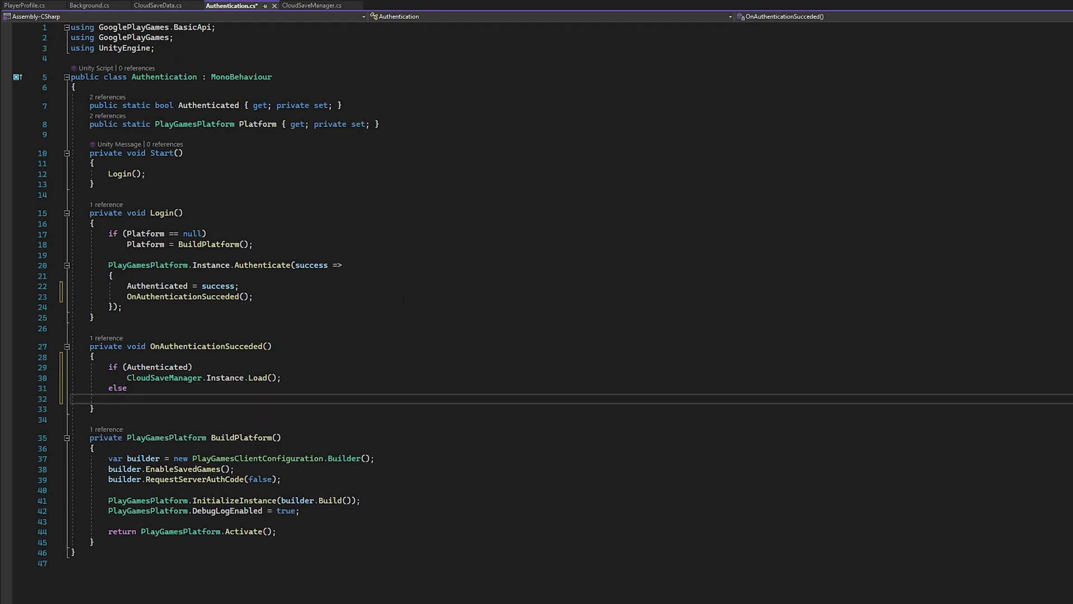
- Add a public void UseLocalData() method to CloudSaveManager with a local device data comment, and save
text(p)
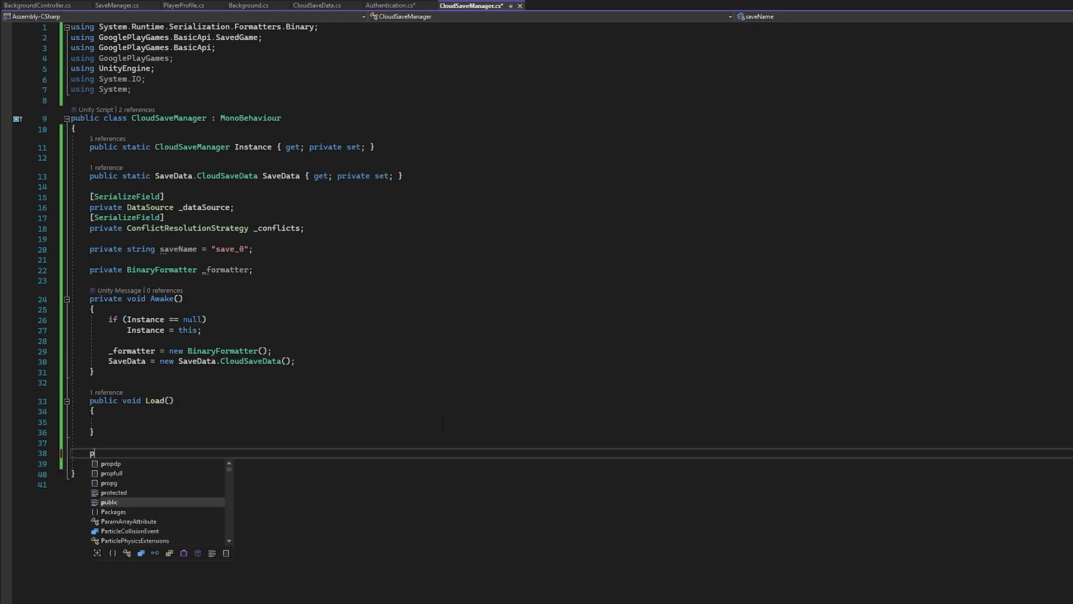
text(ublic void UseLocal)
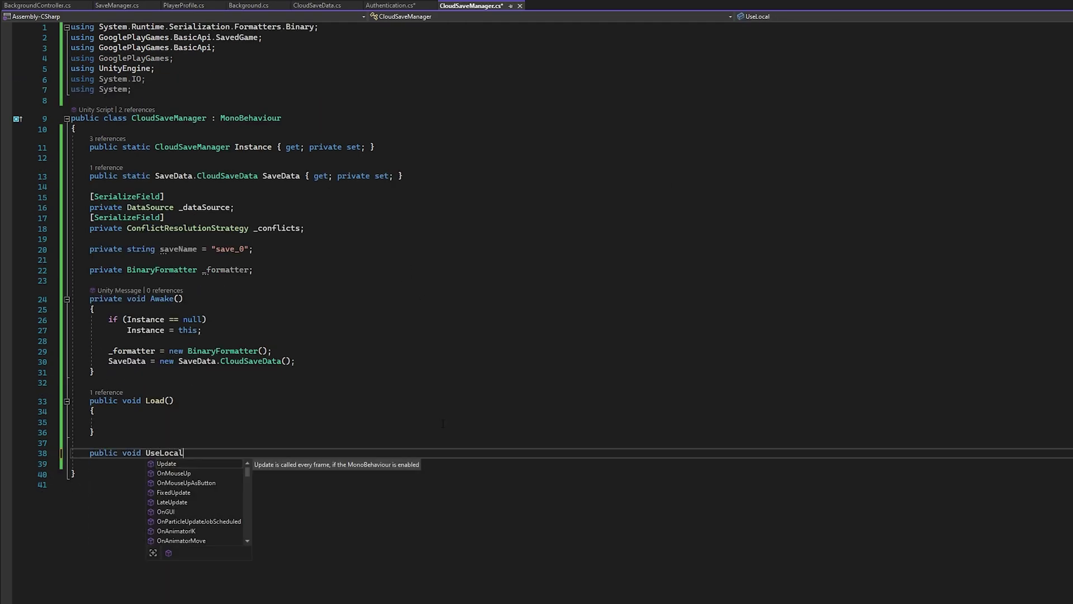
text(Data())
key(Return)
text({)
key(Return)
text(// use loca)
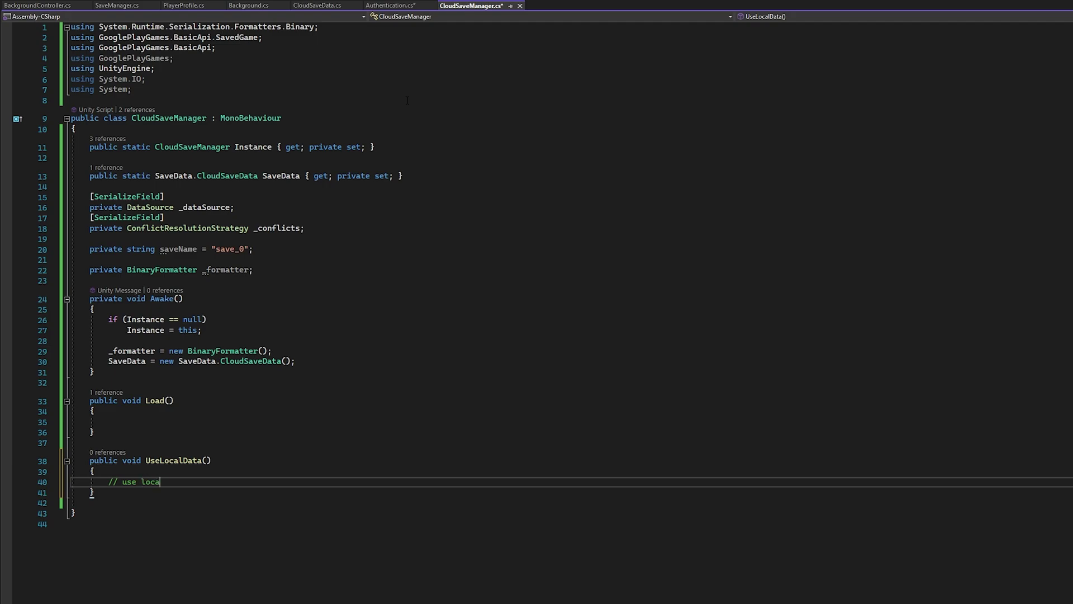
text(l device da)
text(ta)
key(ctrl+s)
- Call CloudSaveManager.Instance.UseLocalData() in the else branch, save, and comment out the server auth code request
click(391, 5)
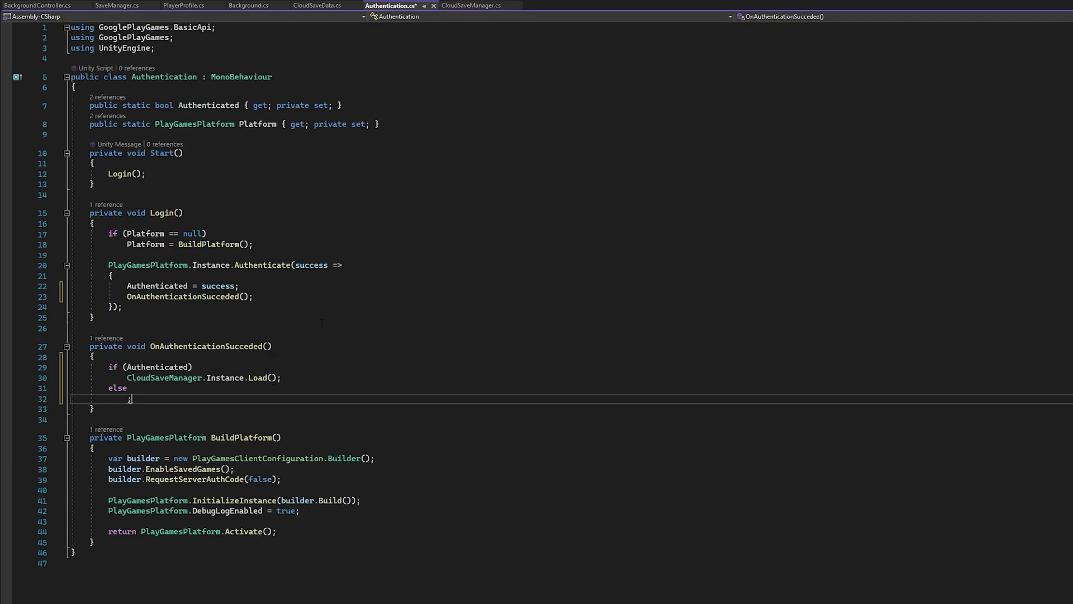
text(CloudSa)
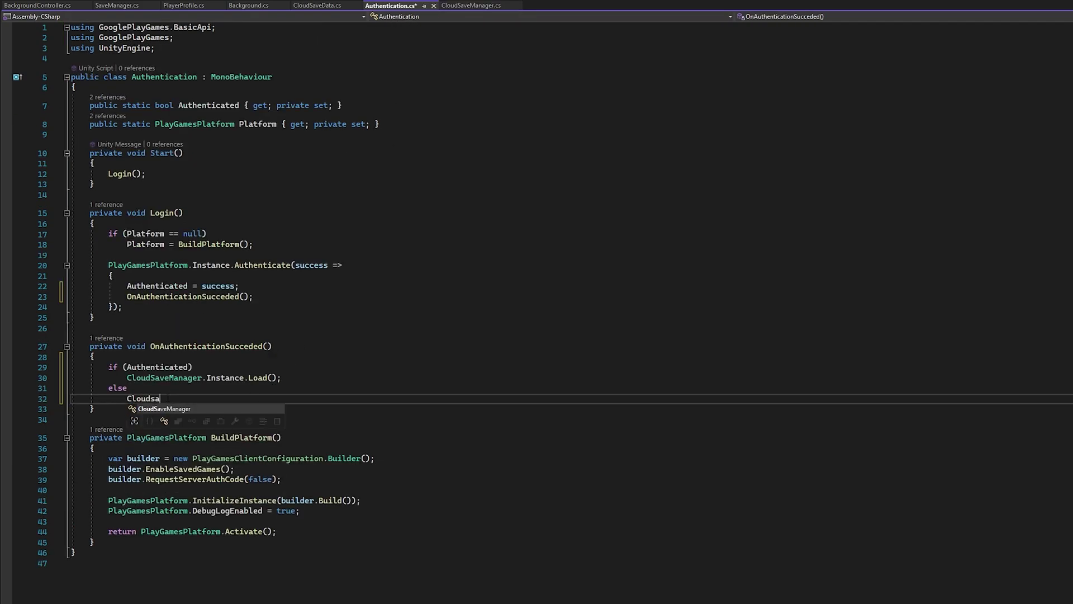
text(veManager.Instance.us)
key(Down)
key(Tab)
text(();)
key(ctrl+s)
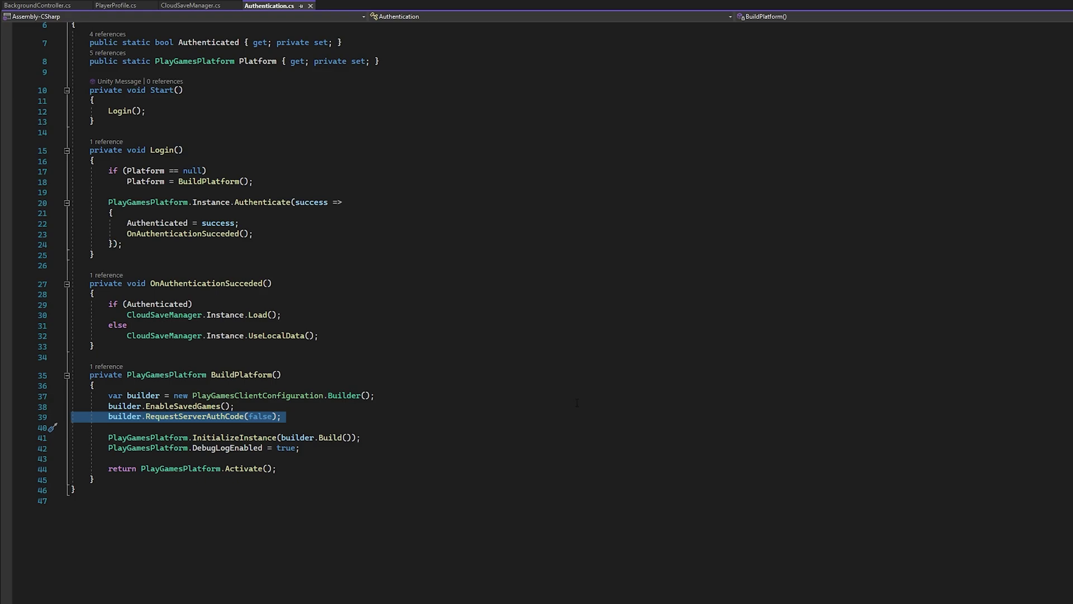
key(ctrl+k)
key(ctrl+c)
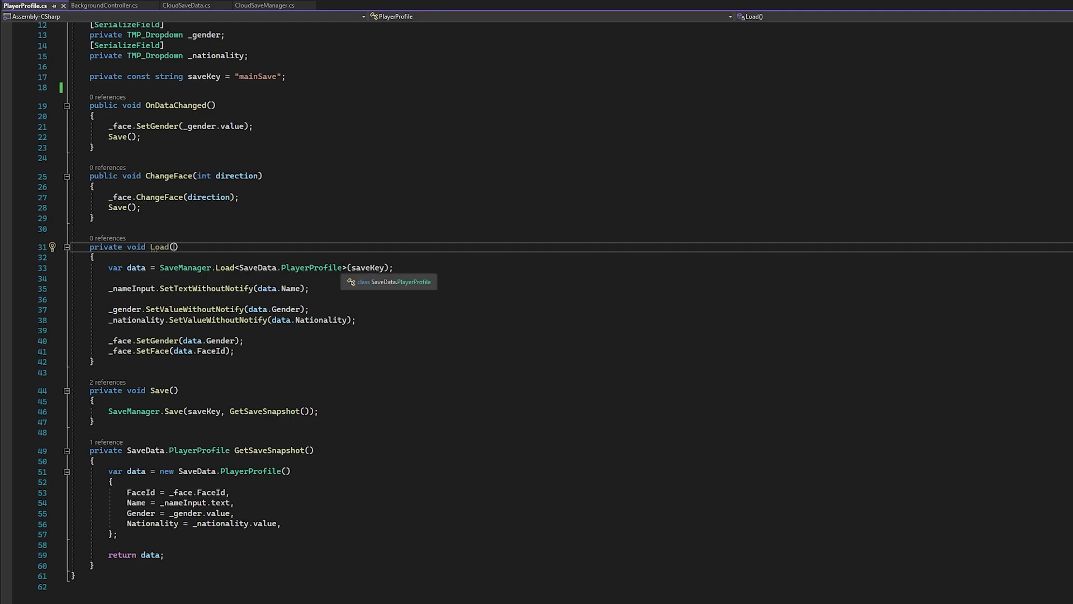
- Give PlayerProfile's Load method a SaveData.PlayerProfile data parameter
drag(342, 267, 244, 268)
key(ctrl+c)
click(174, 246)
key(ctrl+v)
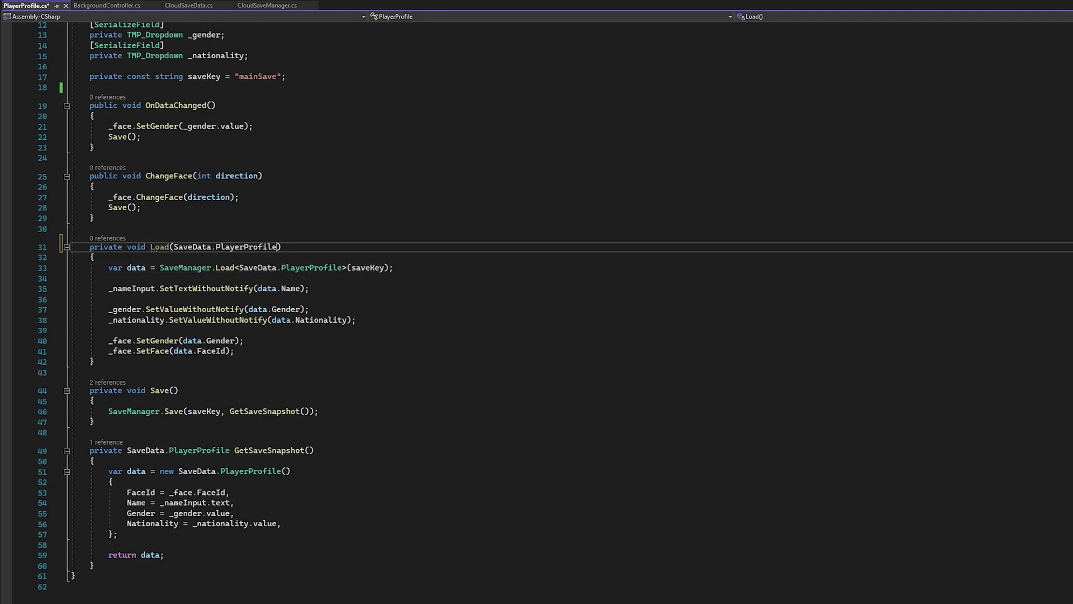
text(data)
key(Escape)
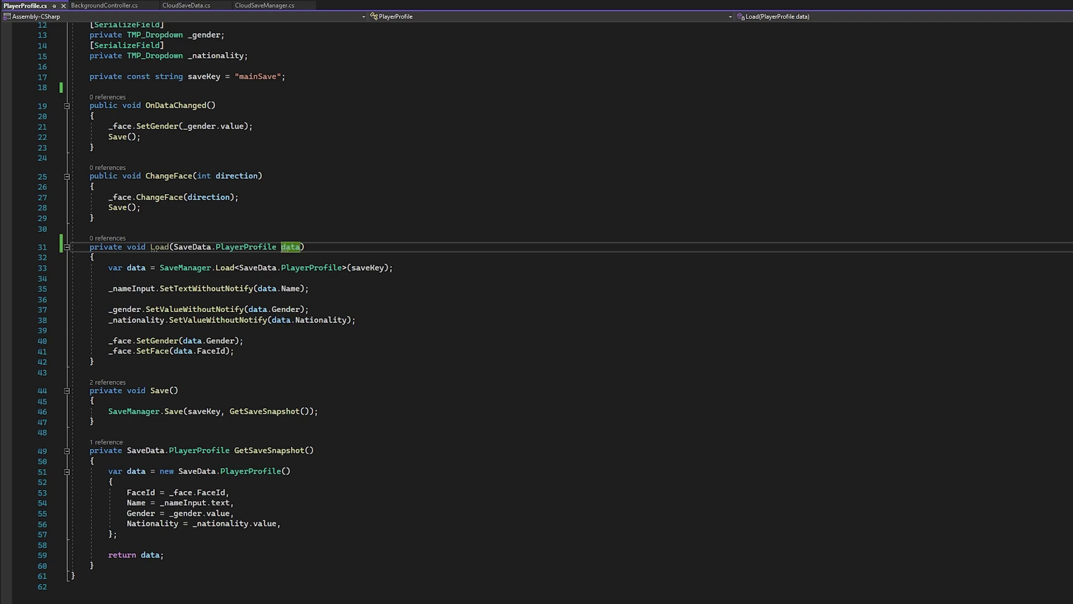
- Load the local save data only inside an if (data == null) check, and save PlayerProfile
click(94, 258)
key(Return)
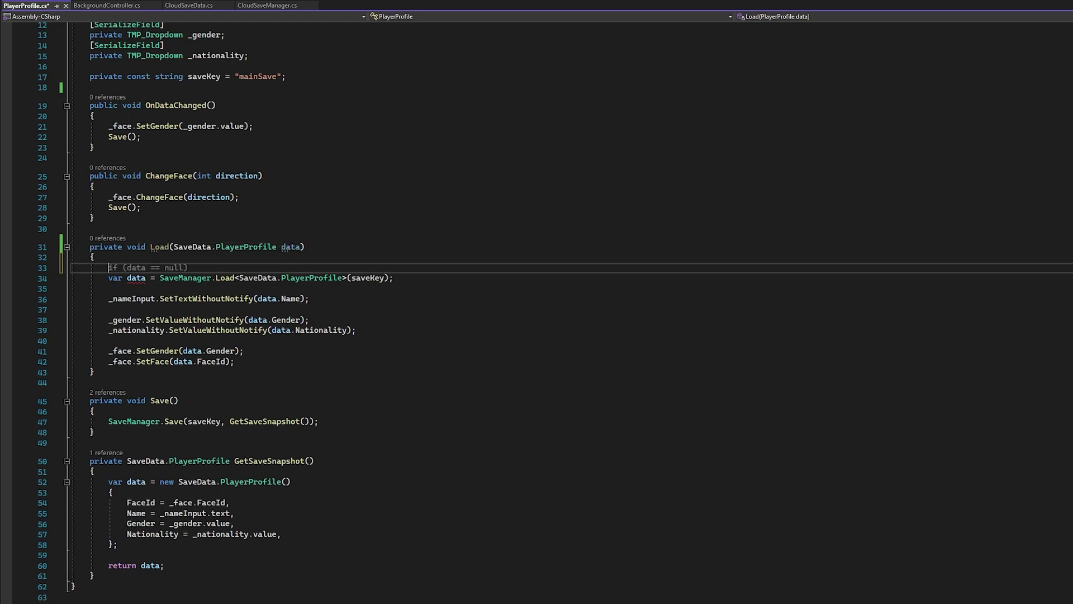
text(if (data))
click(146, 277)
key(Up)
text(== )
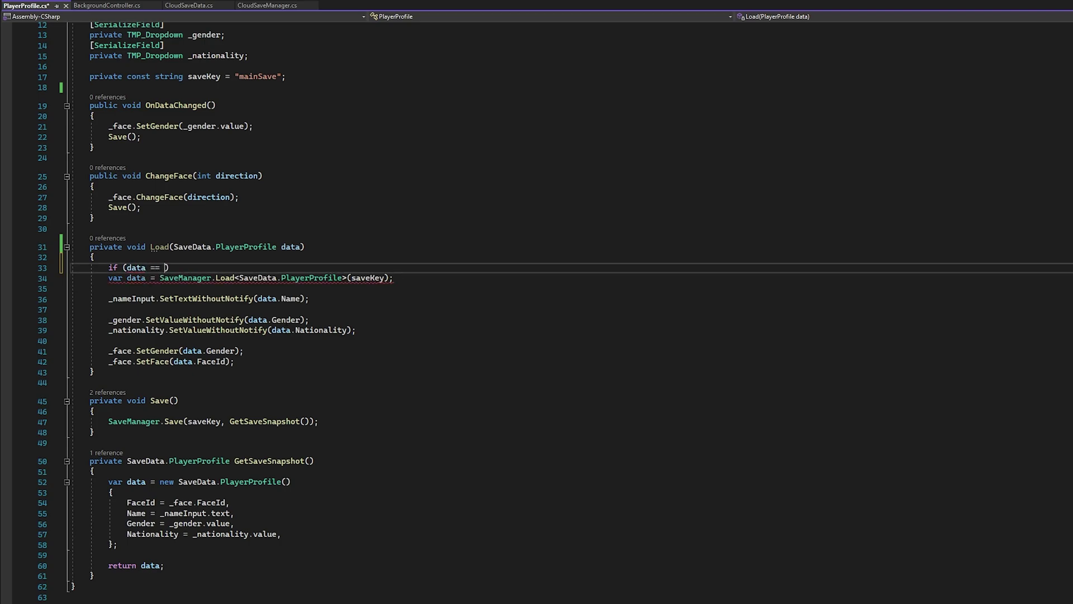
text(null)
click(160, 278)
key(Home)
key(ctrl+Delete)
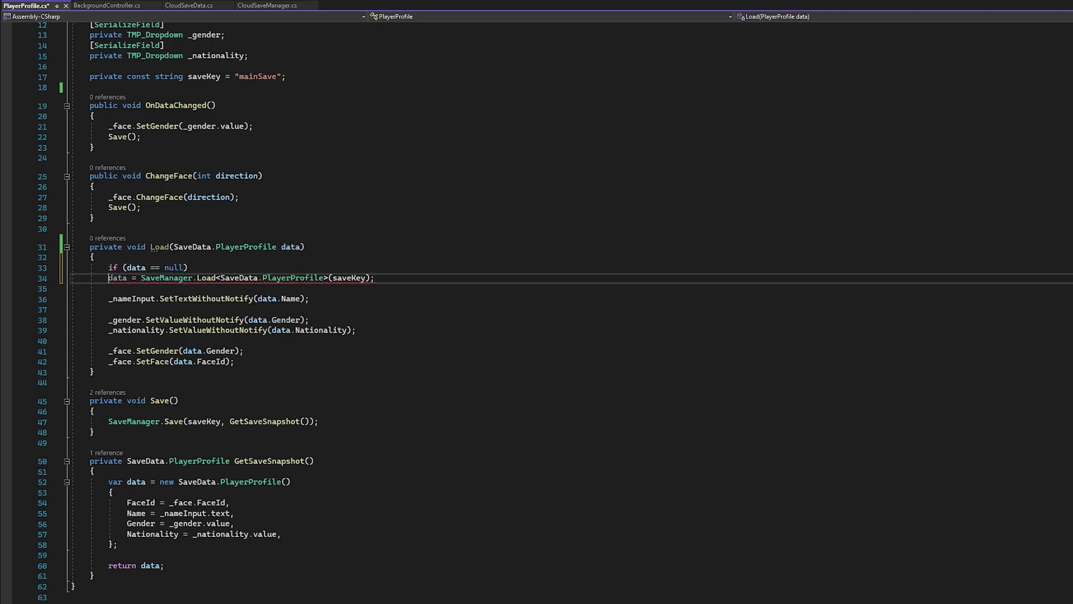
key(Tab)
key(Down)
key(ctrl+s)
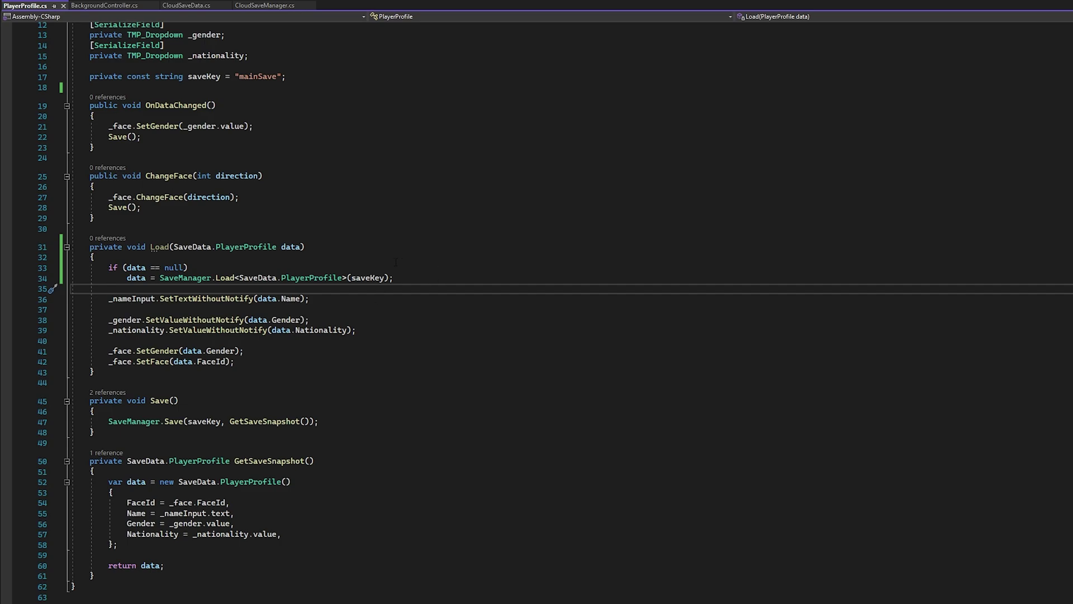
- Change the Load method from private to public and save
double_click(105, 247)
text(public)
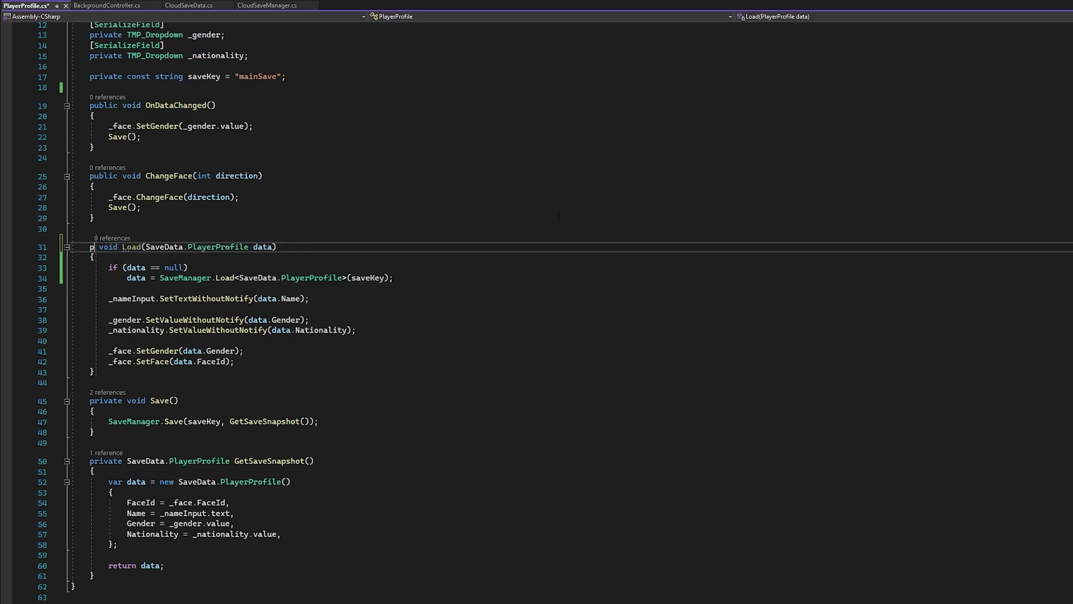
key(ctrl+s)
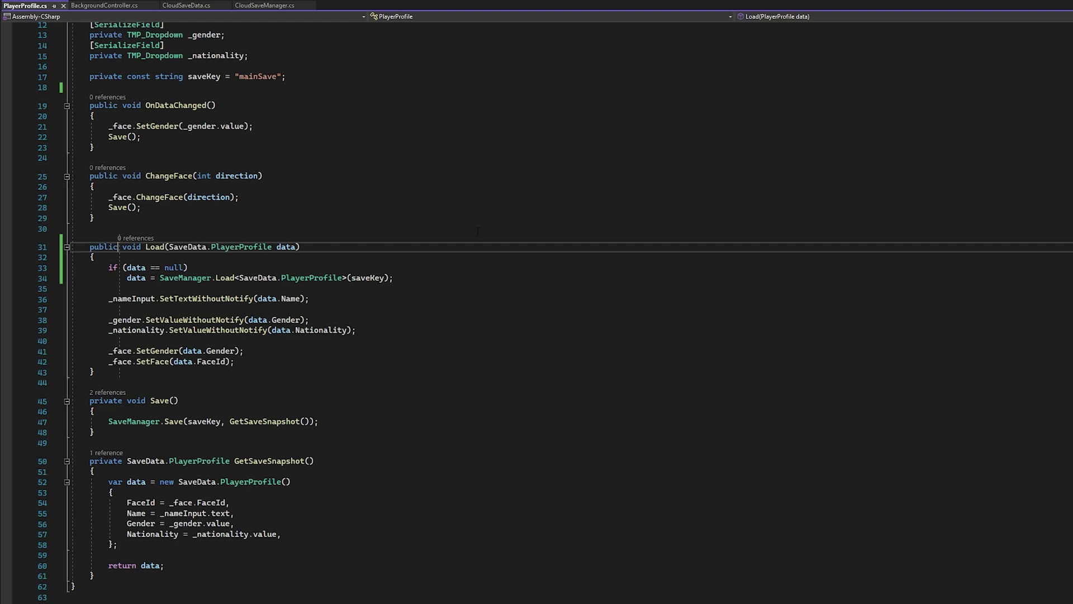
- Add [SerializeField] private PlayerProfile _profile and BackgroundController _background fields to CloudSaveManager
click(373, 250)
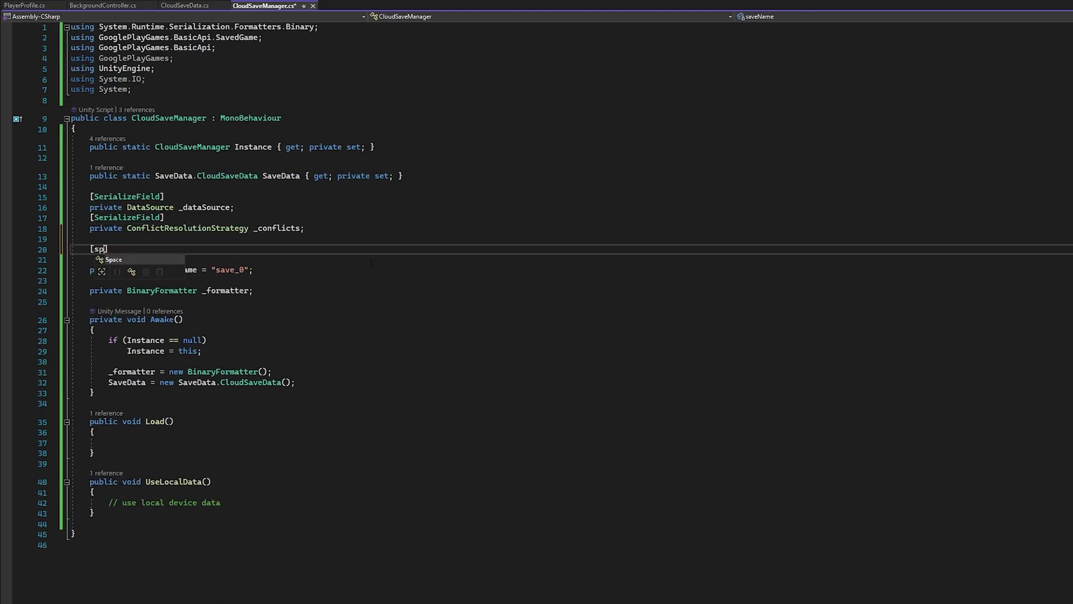
text([SerializeField, Space])
key(Return)
text(private PlayerProfile _profi)
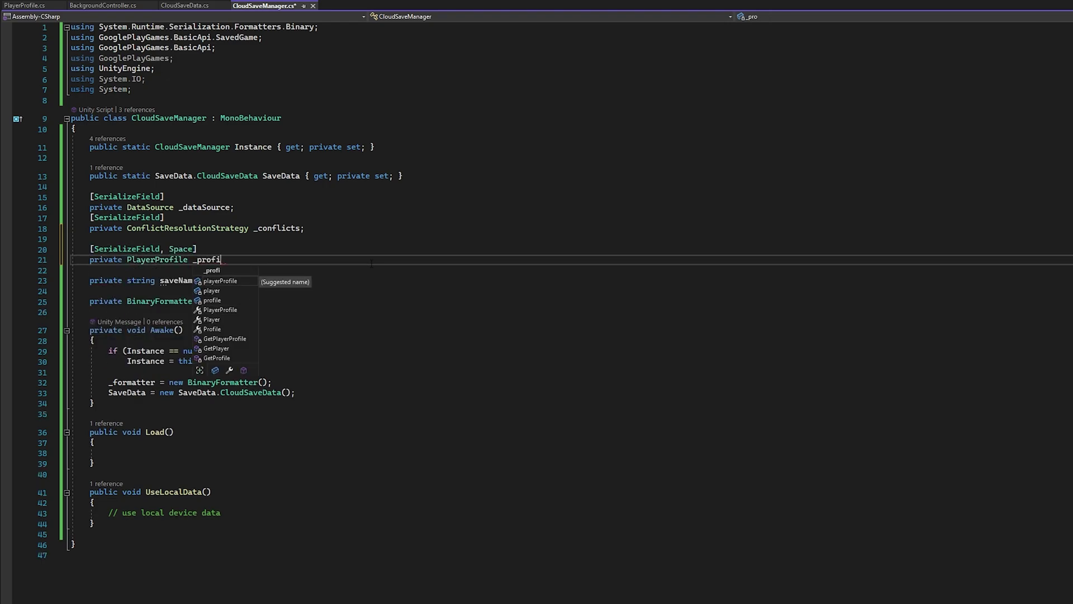
text(le;)
key(Return)
text([SerializeField])
key(Return)
text(private Backgr)
key(Tab)
text(_background;)
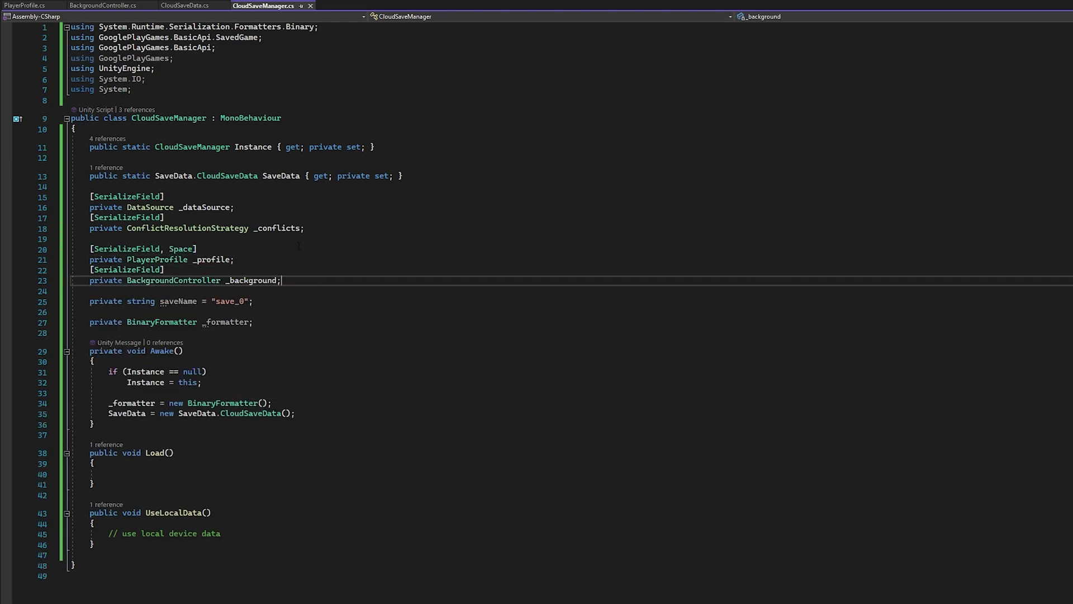
- Add a public void ApplyCloudData(SaveData data, bool dataExists) method below UseLocalData
click(155, 551)
key(Return)
key(Return)
text(public void ApplyCl;oudData())
key(Return)
text({)
key(Return)
scroll(409, 473, down, 4)
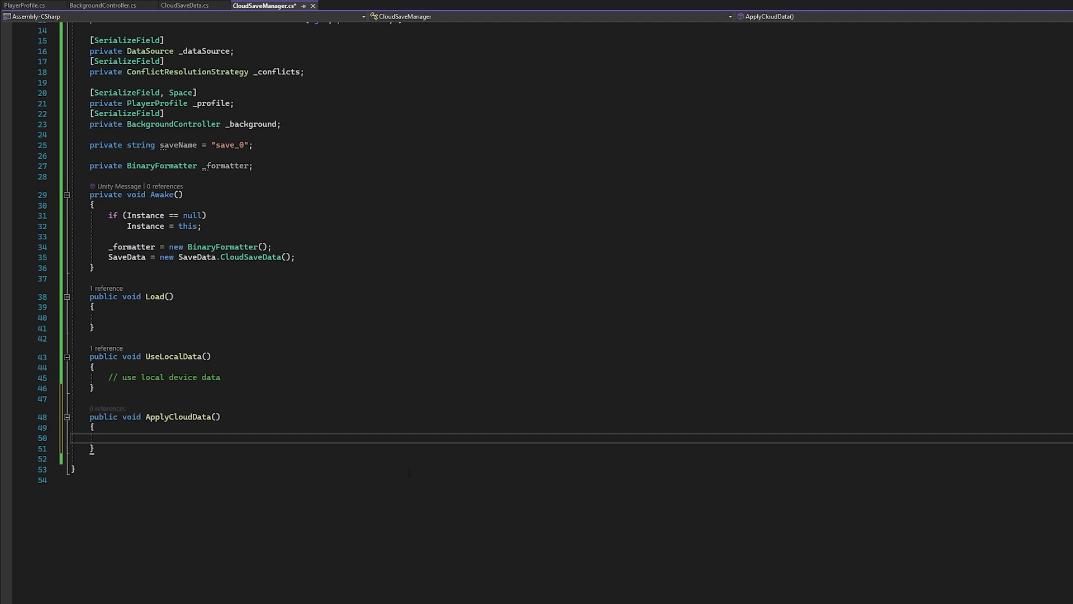
key(Up)
key(Up)
key(End)
key(Left)
text(Save)
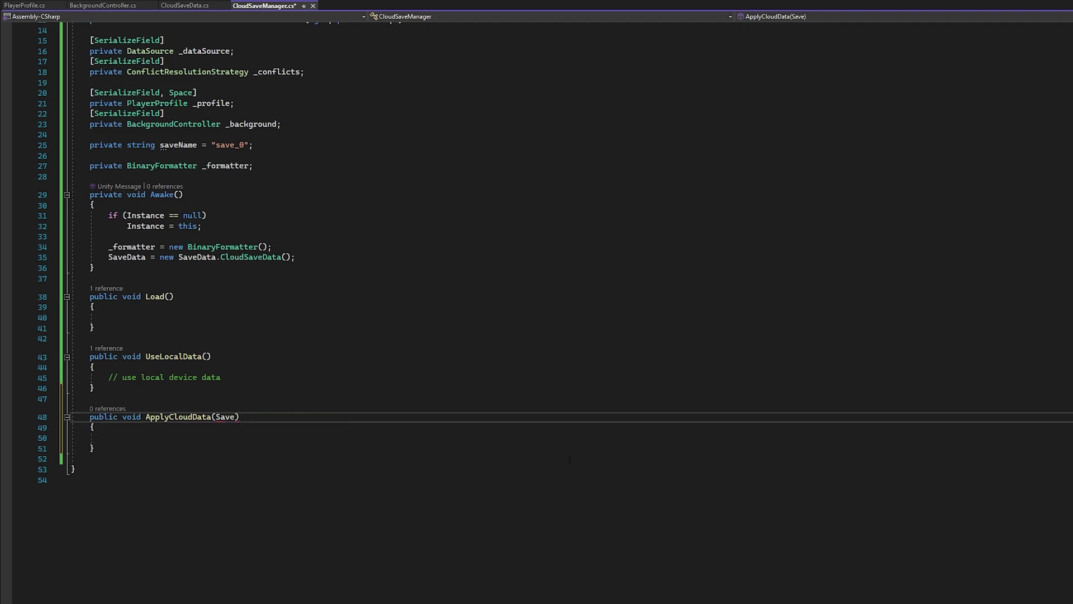
key(Tab)
text(data, bool dataExists)
- In ApplyCloudData, call UseLocalData() and return when !dataExists, otherwise _profile.Load(data.Profile)
key(Down)
key(Down)
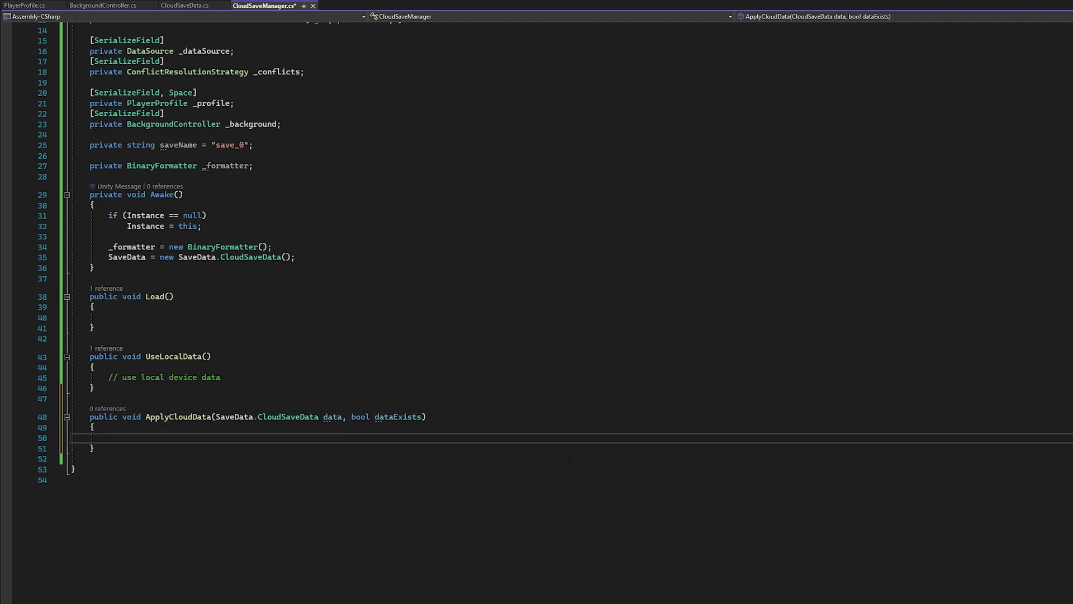
text(if (!dataExists) { UseLocalData();)
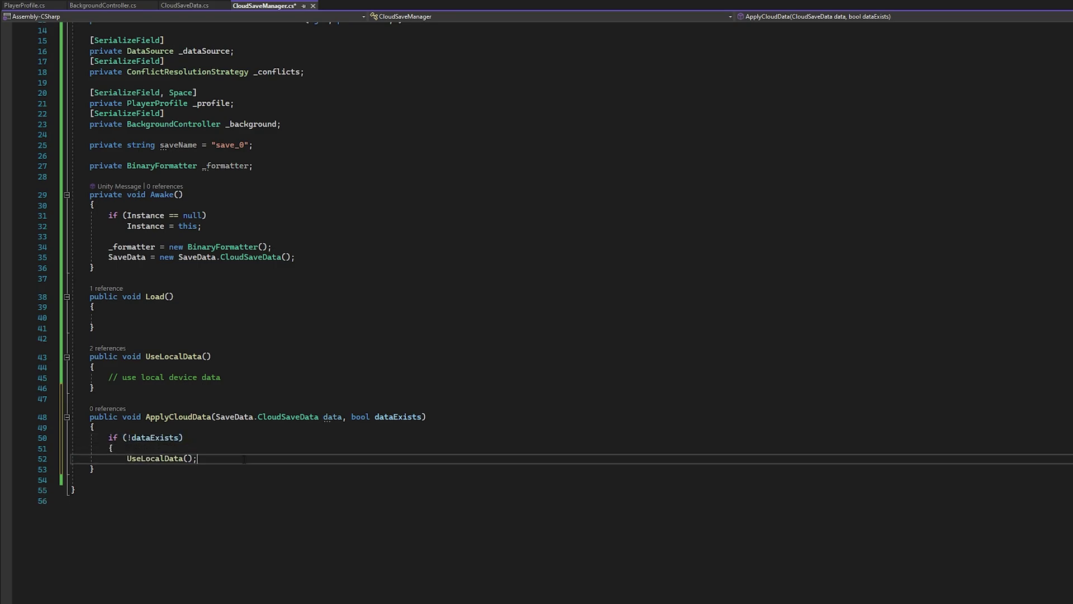
text( return;')
key(BackSpace)
key(Down)
key(Return)
scroll(405, 427, down, 3)
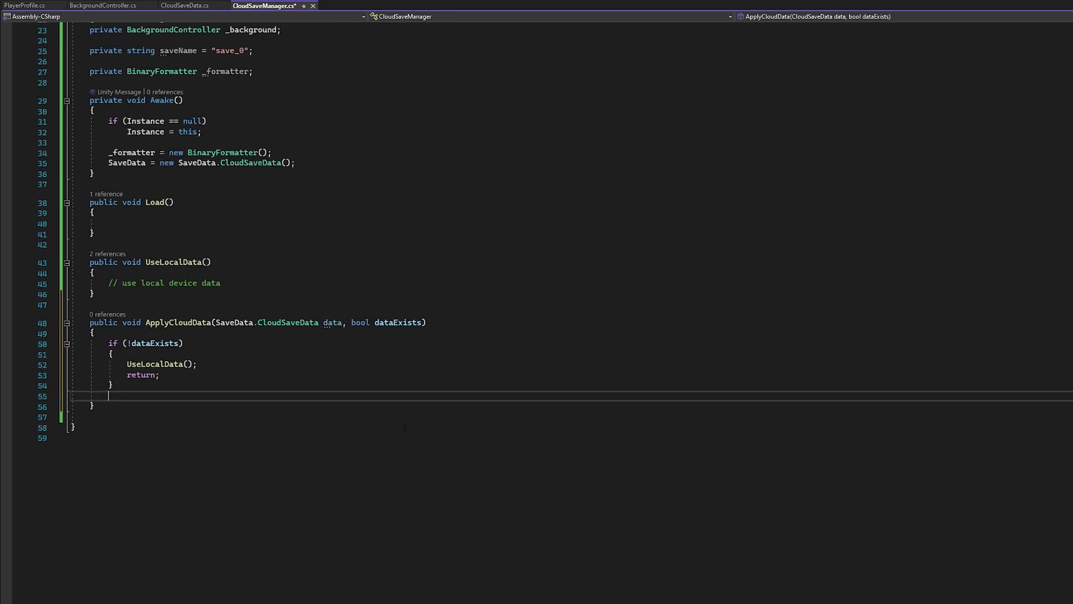
key(Return)
text(_b)
key(Tab)
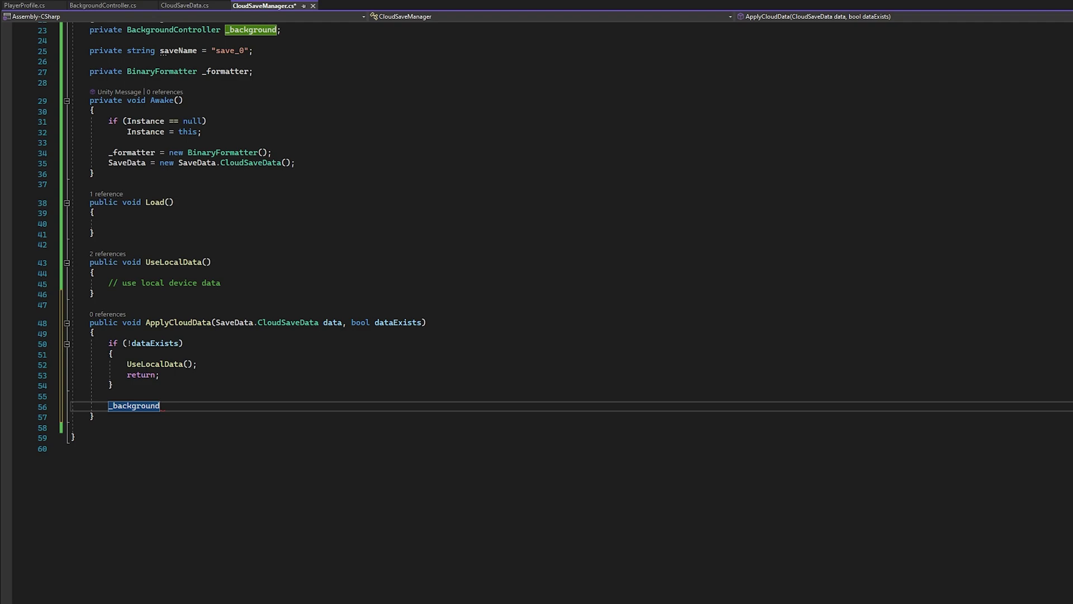
text(_profile.Load(data.)
text(Profile);)
click(108, 396)
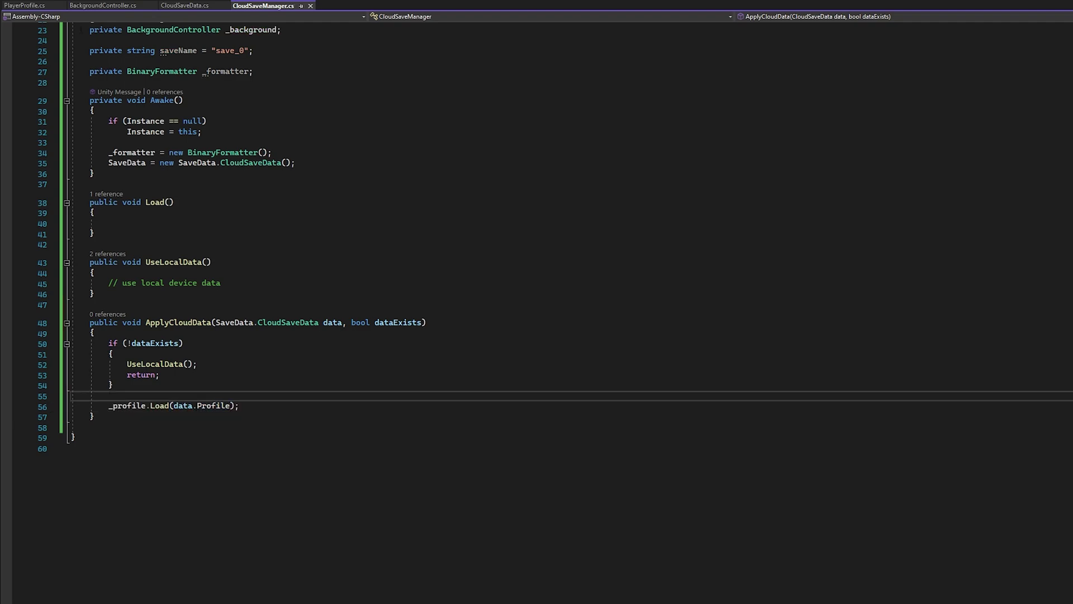
- Make UseLocalData call _profile.Load(null)
click(94, 273)
key(Return)
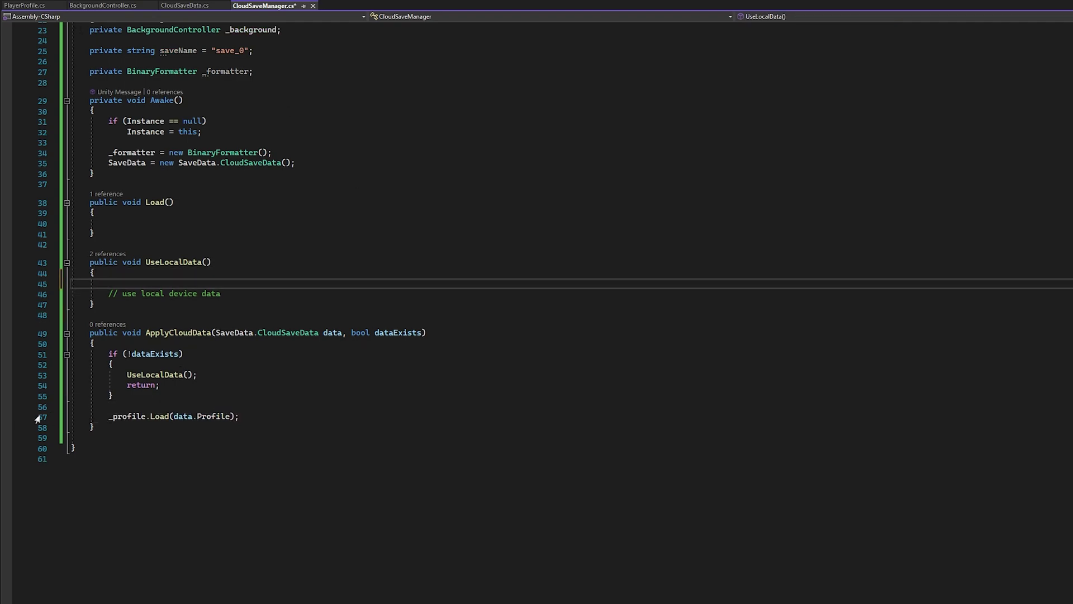
text(_profile.)
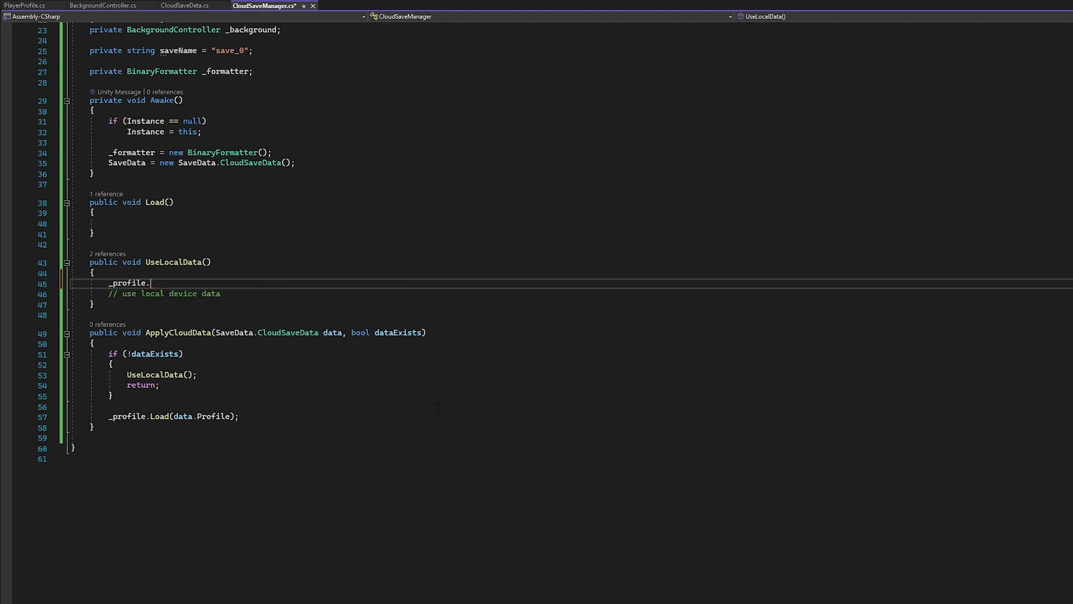
text(Load(null);)
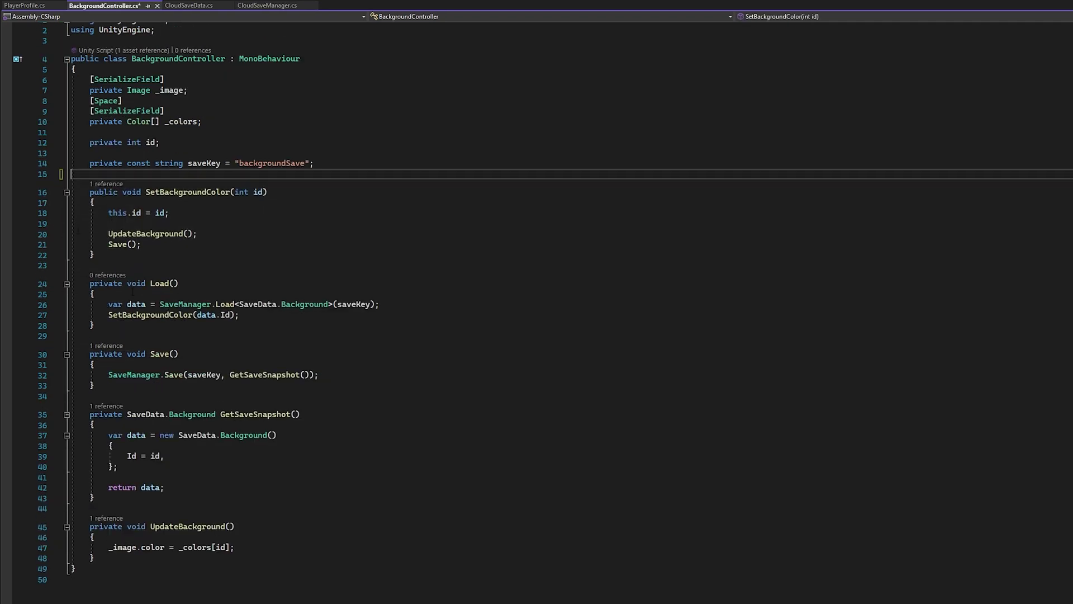
- Give BackgroundController's Load a SaveData.Background data parameter with an if (data == null) fallback
key(ctrl+c)
click(174, 283)
key(ctrl+v)
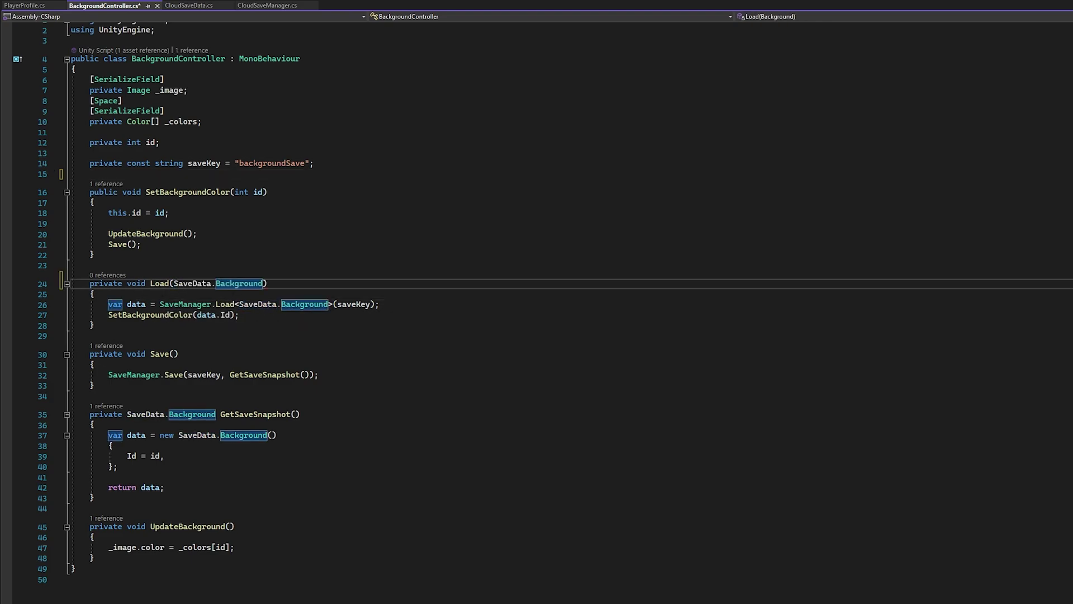
text(data)
click(233, 295)
key(Return)
key(Tab)
key(Tab)
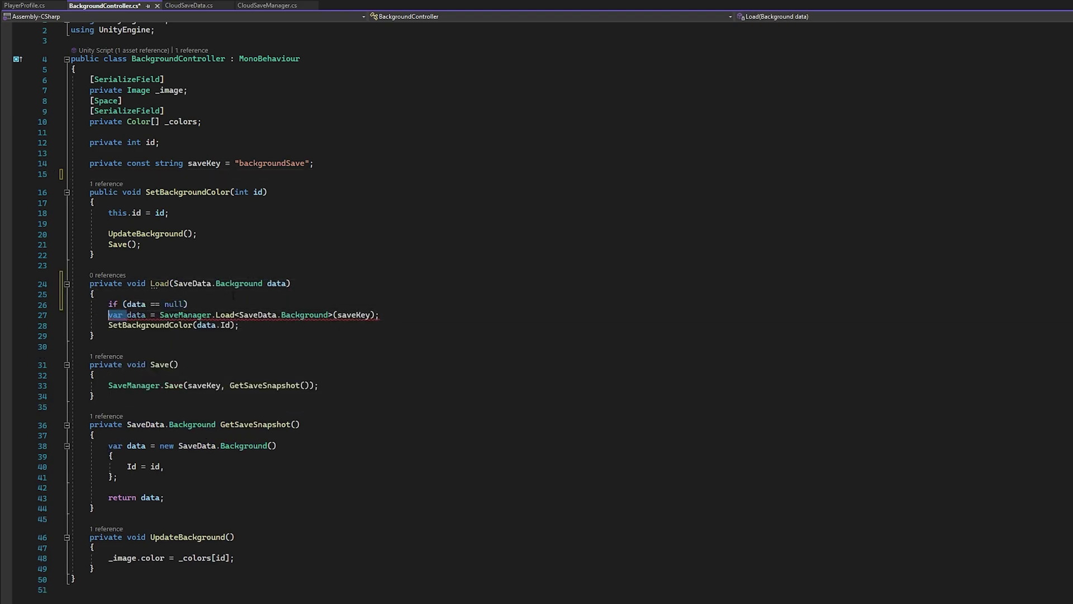
key(Return)
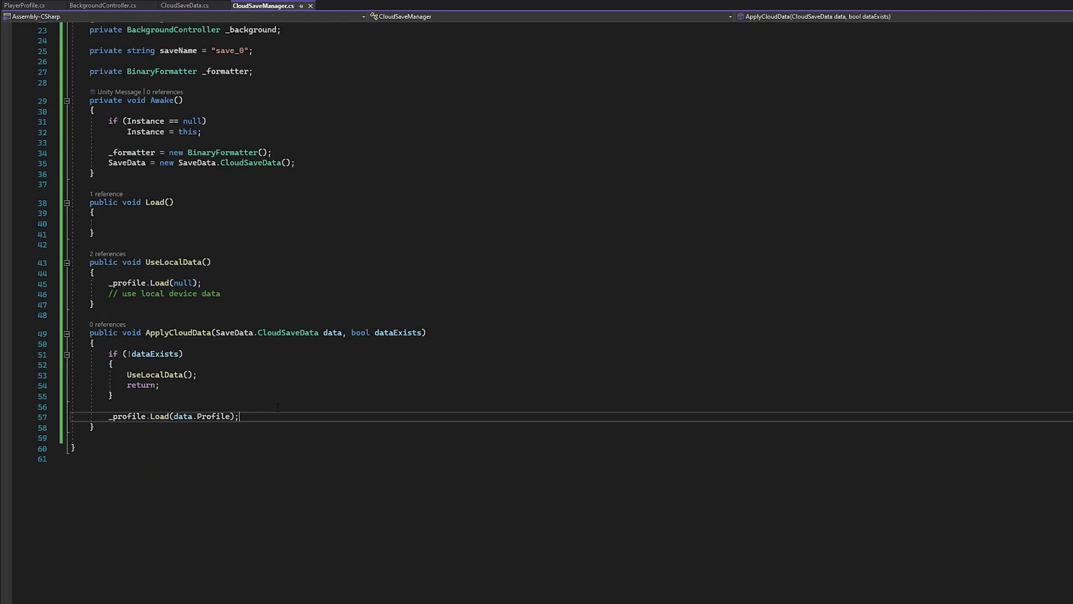
- Add _background.Load(data.Background) to ApplyCloudData and make BackgroundController's Load public
key(Return)
text(_background.Lo)
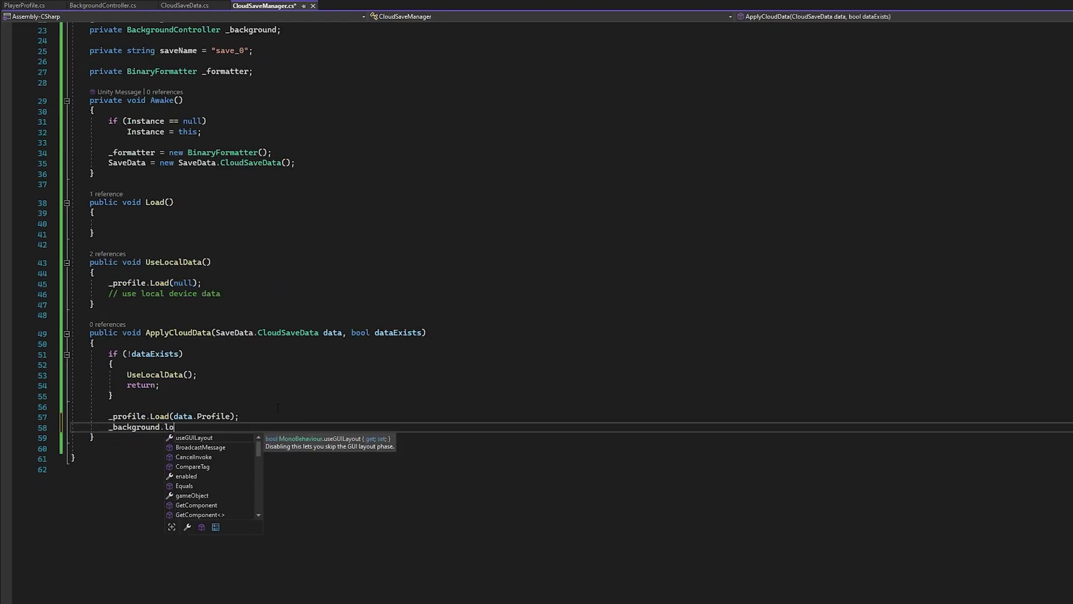
text(ad(data.Background;)
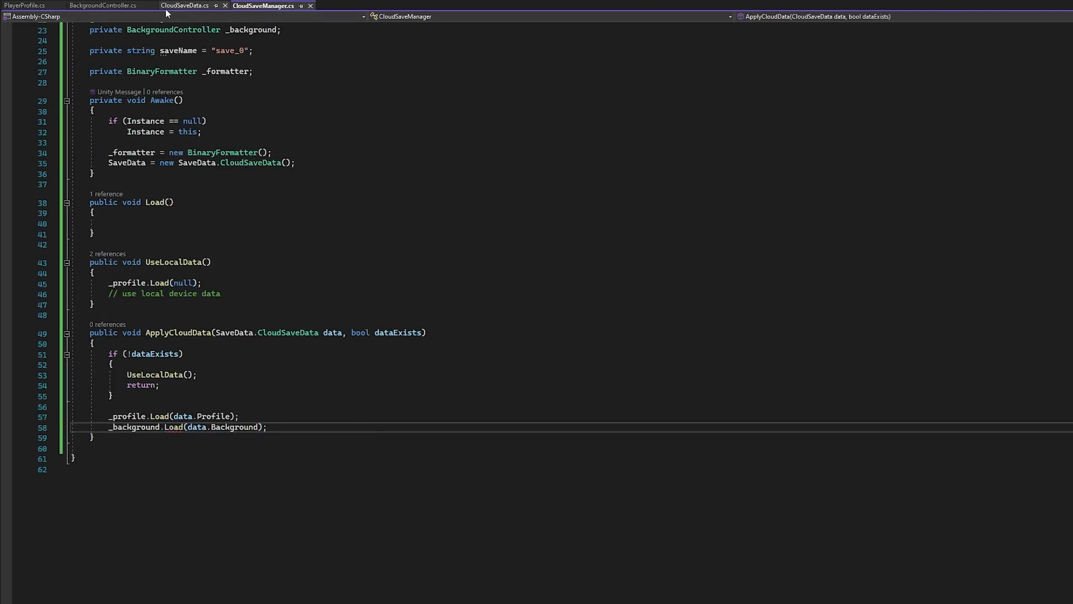
click(104, 6)
double_click(106, 284)
text(public void Load(SaveData.Background data)
click(510, 252)
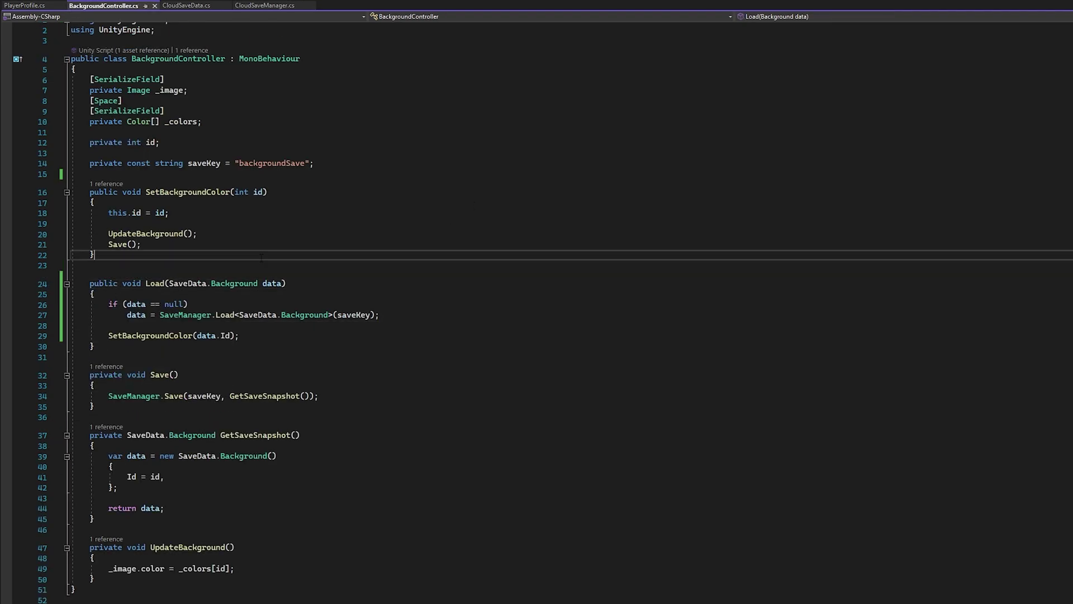
- Replace the comment in UseLocalData with _background.Load(null)
click(264, 6)
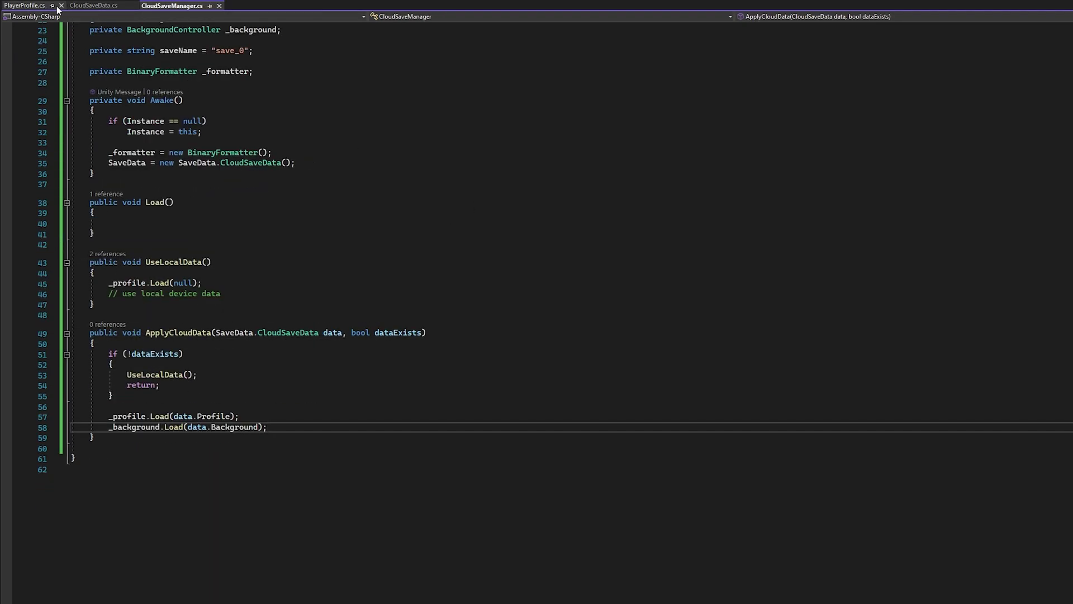
key(shift+Home)
key(BackSpace)
text(_background.Load(null);)
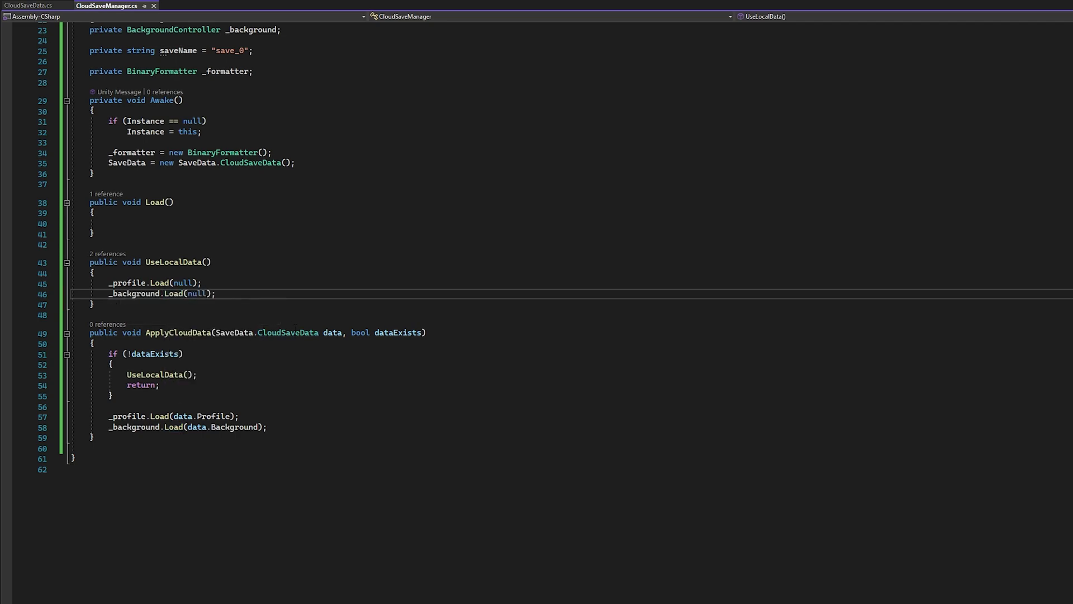
click(112, 315)
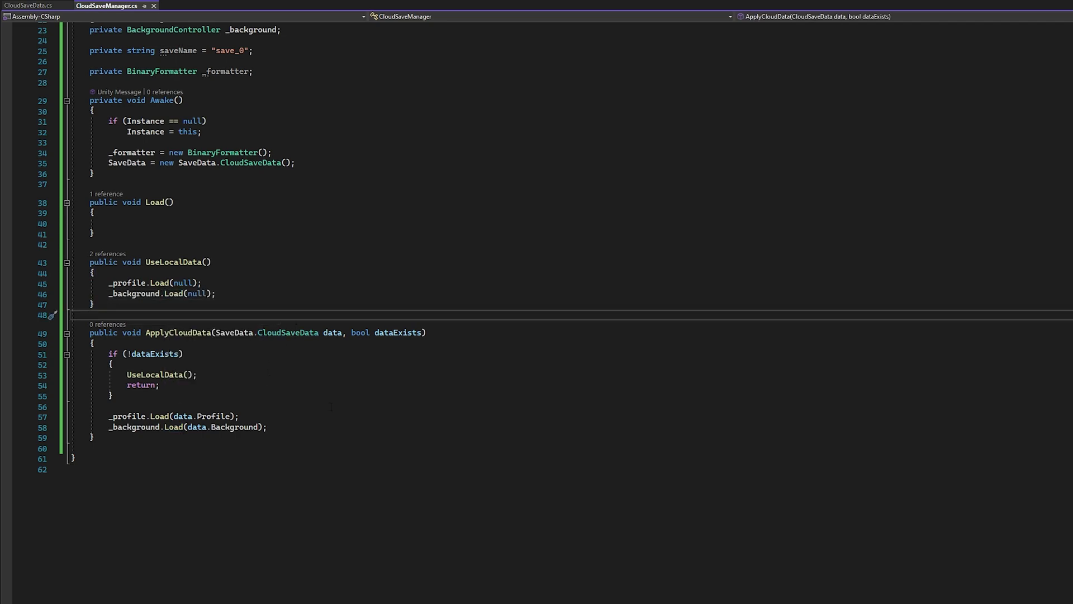
- Extend ApplyCloudData's fallback condition to !dataExists || data == null and save
click(240, 354)
key(Left)
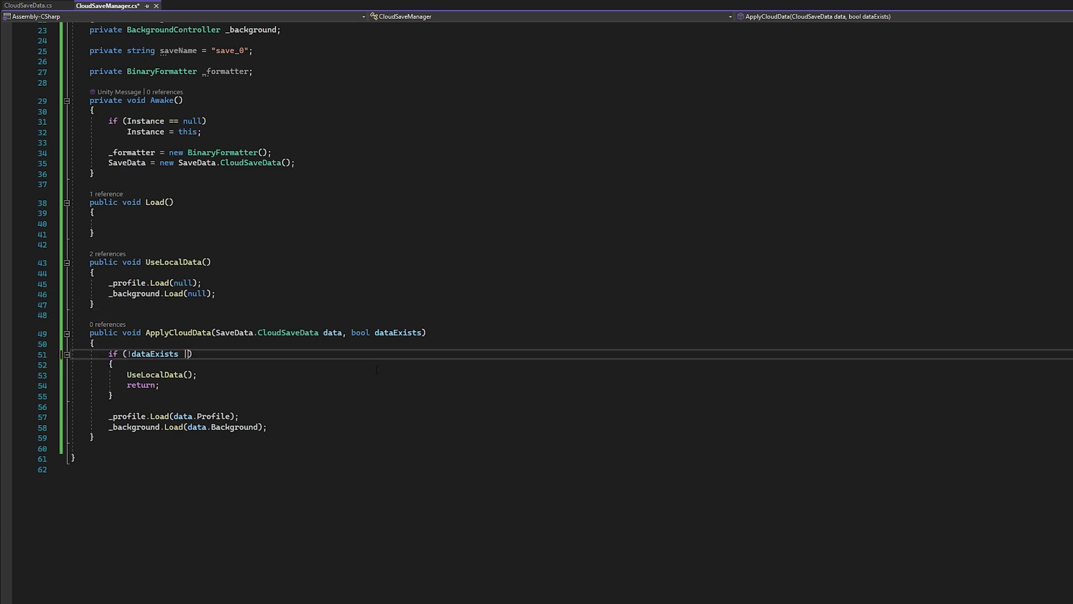
text(|| data == null)
key(ctrl+s)
click(447, 410)
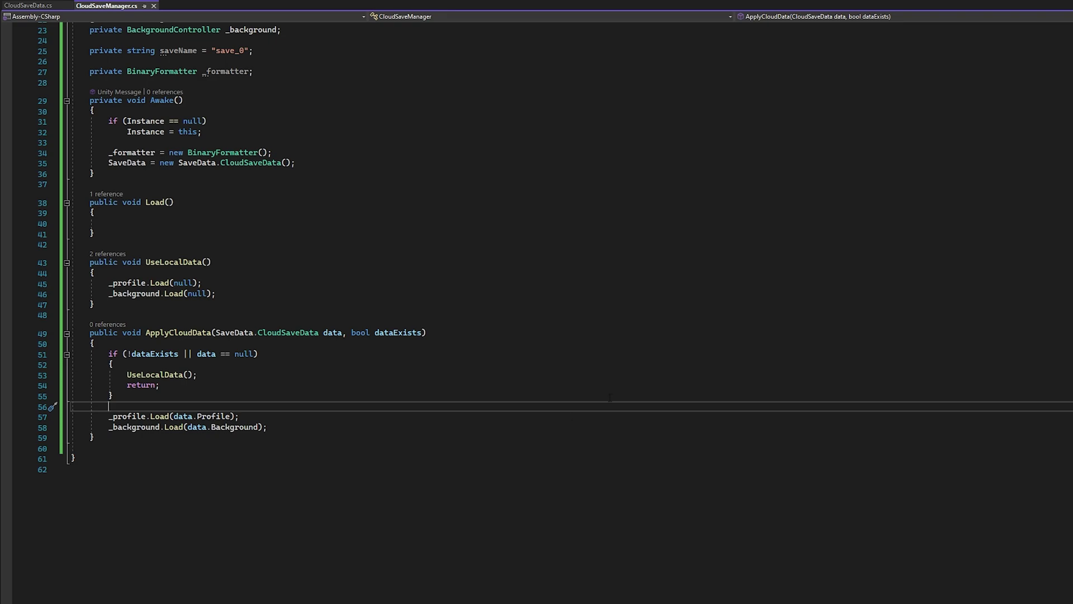
- Add empty private SaveToCloud() and LoadFromCloud() methods below ApplyCloudData
click(179, 437)
key(Return)
key(Return)
text(private void )
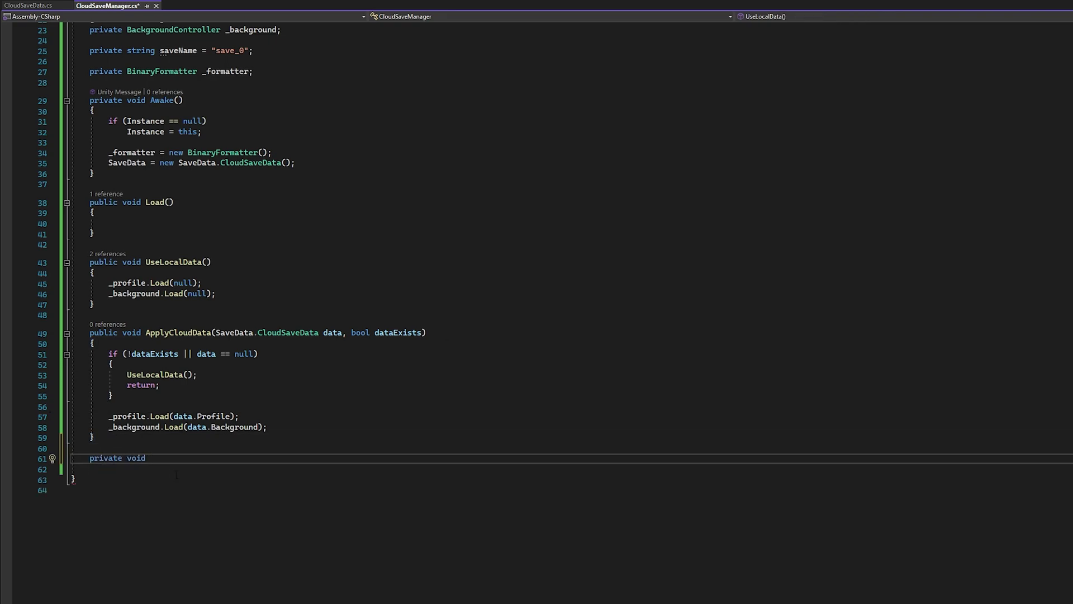
text(SaveToCloud())
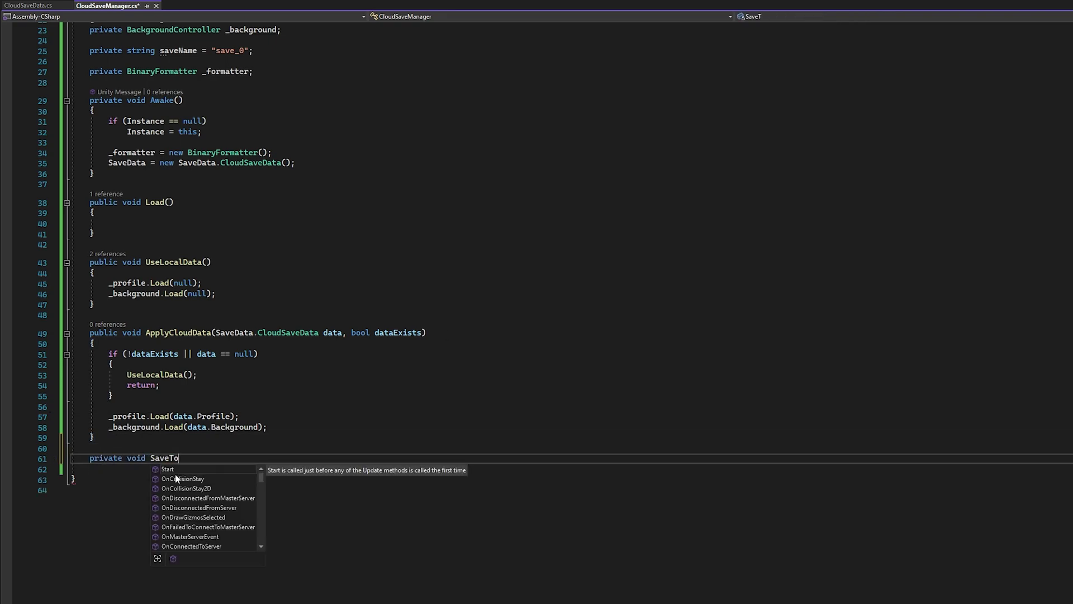
key(Return)
text({)
key(Down)
key(Return)
key(Return)
text(private void LoadFromCloud())
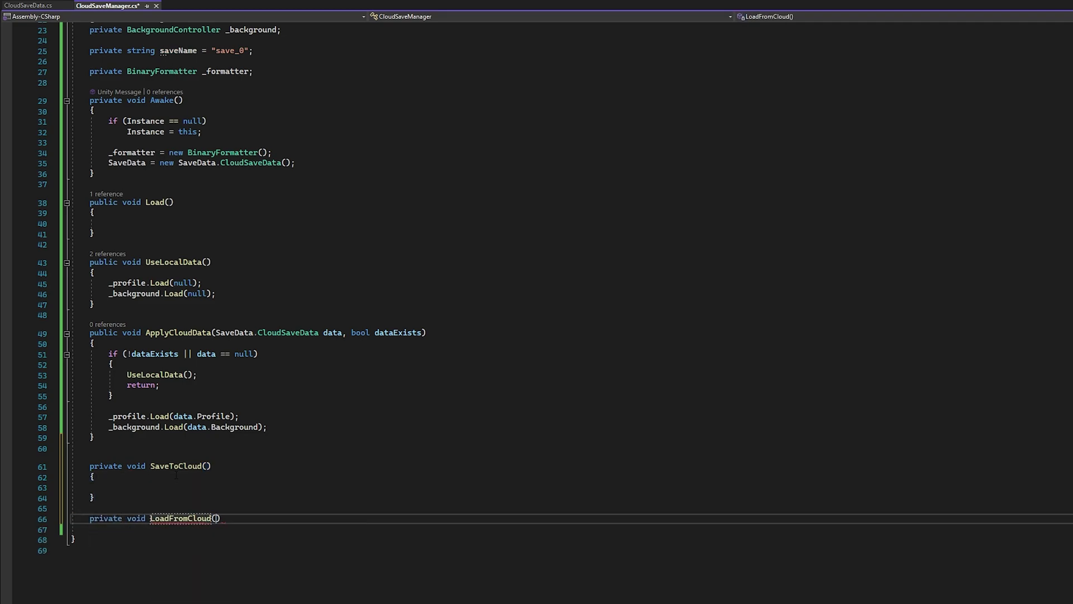
key(Return)
text({)
key(Return)
- Make Load call LoadFromCloud() when Authentication.Authenticated is true
click(368, 223)
text(if (Authentication.Authenticated))
key(Return)
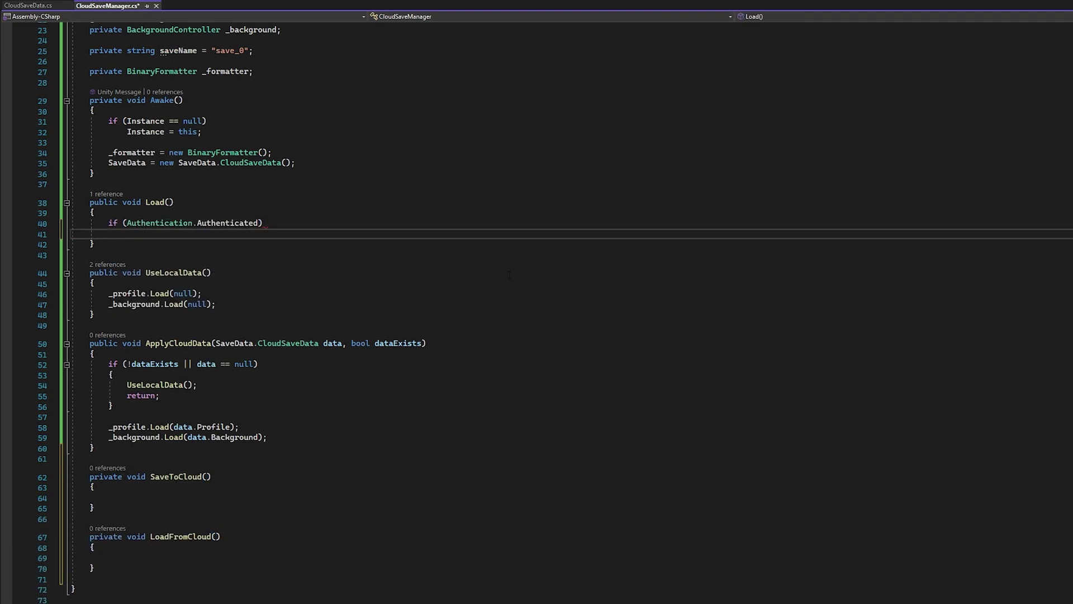
text(LoadFromCloud();)
- Add a public Save() method that calls SaveToCloud() when Authentication.Authenticated is true
key(Up)
key(Up)
key(Up)
key(End)
key(Return)
key(Return)
key(Up)
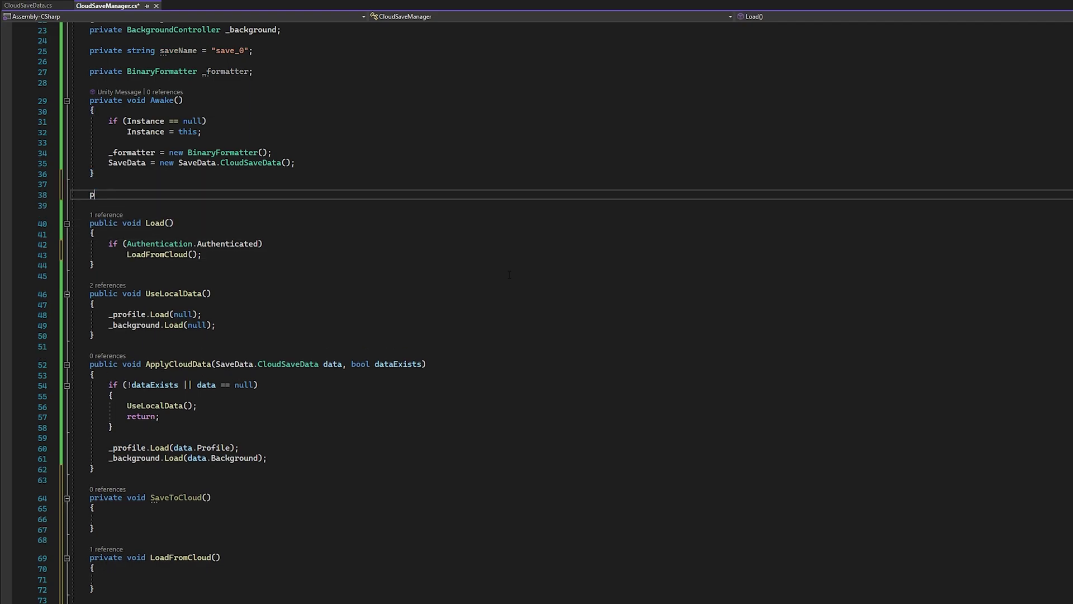
text(public void Save())
key(Return)
text({)
key(Return)
text(if (Authentication.Authenticated))
key(Return)
text(Save)
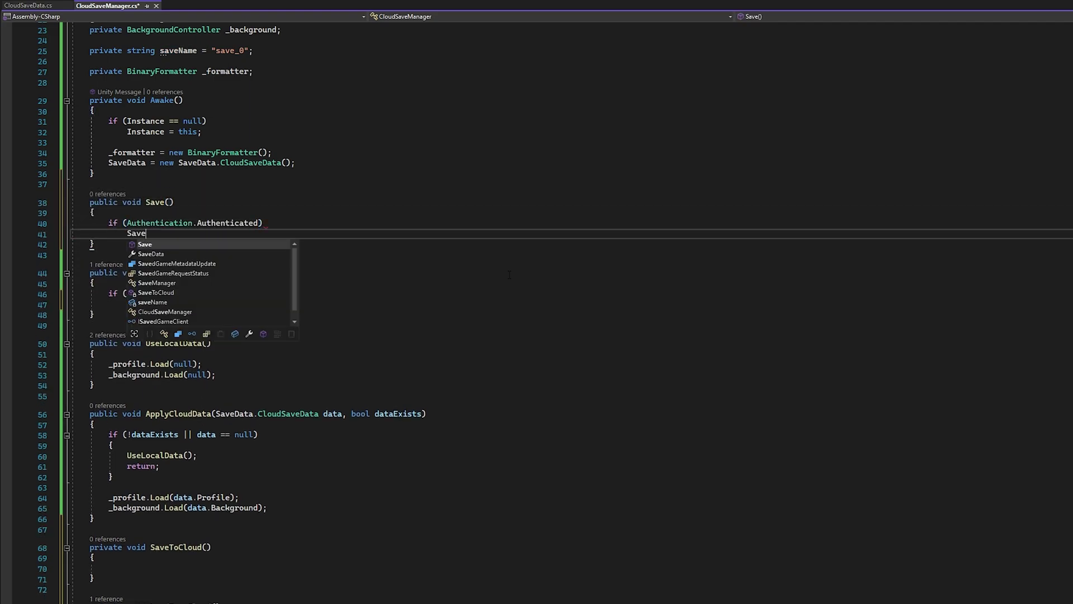
text(ToCloud();)
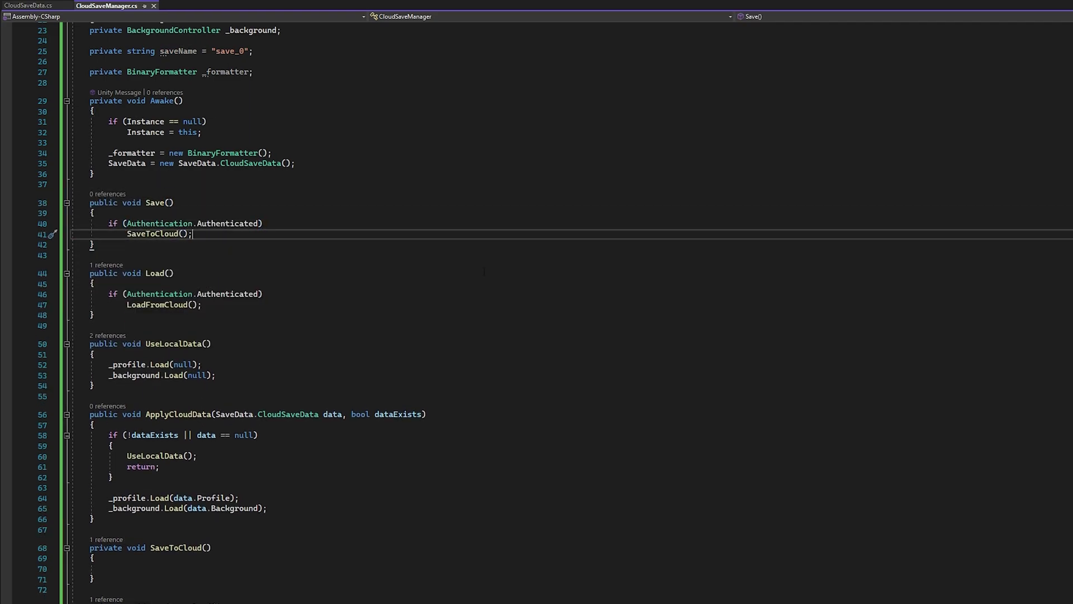
scroll(484, 271, down, 3)
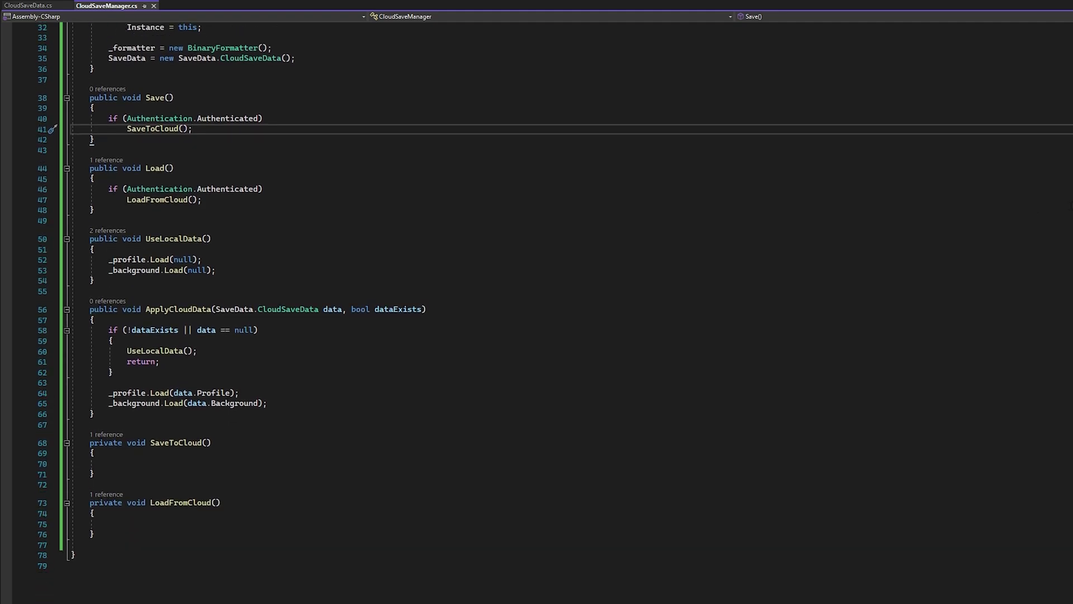
click(592, 289)
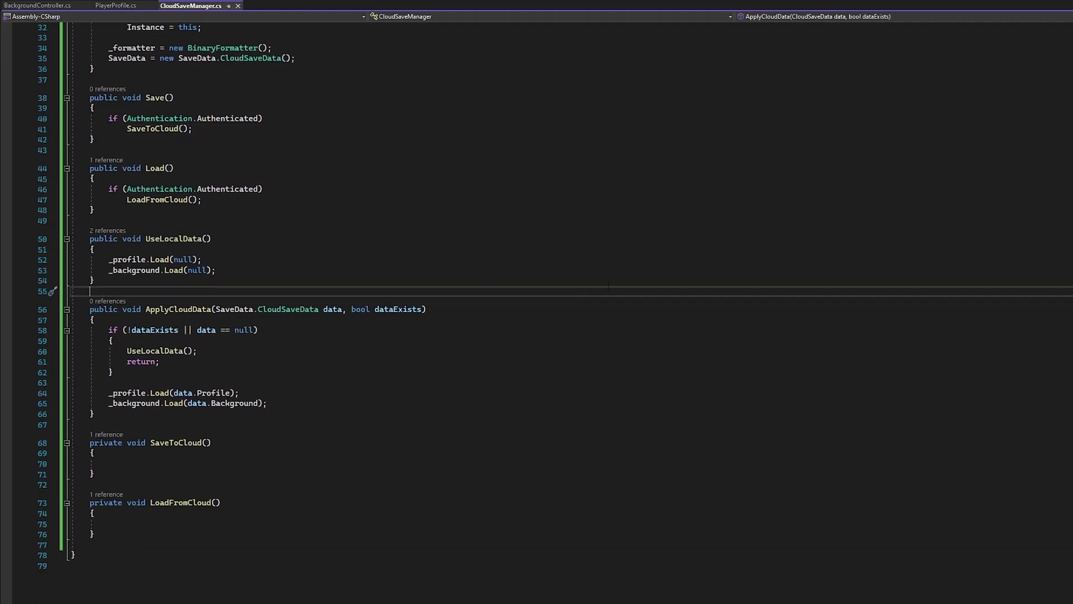
- Start a private CollectAllData method that creates a new SaveData.CloudSaveData with an initializer block
click(503, 425)
key(Return)
text(private void CollectAllData())
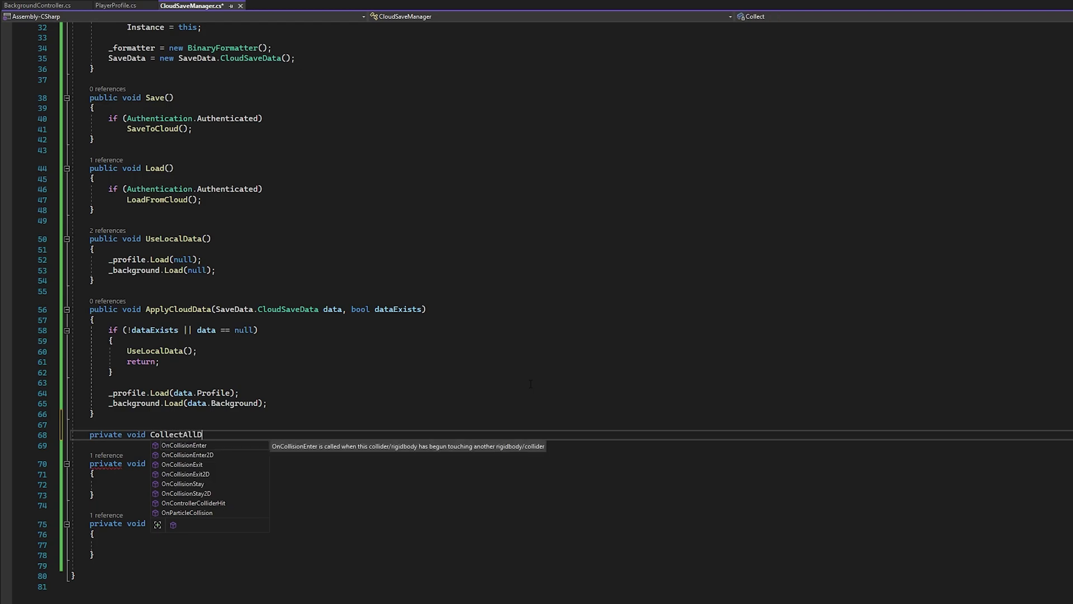
key(Return)
text({)
key(Return)
text(var data = new SaveData.CloudSaveData())
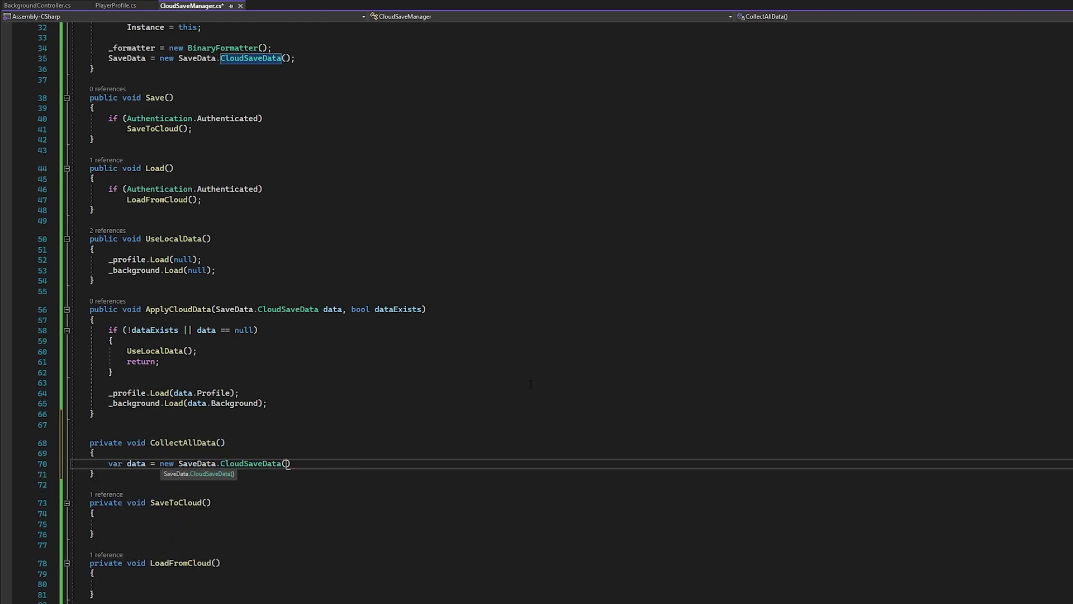
key(Return)
text({)
key(Return)
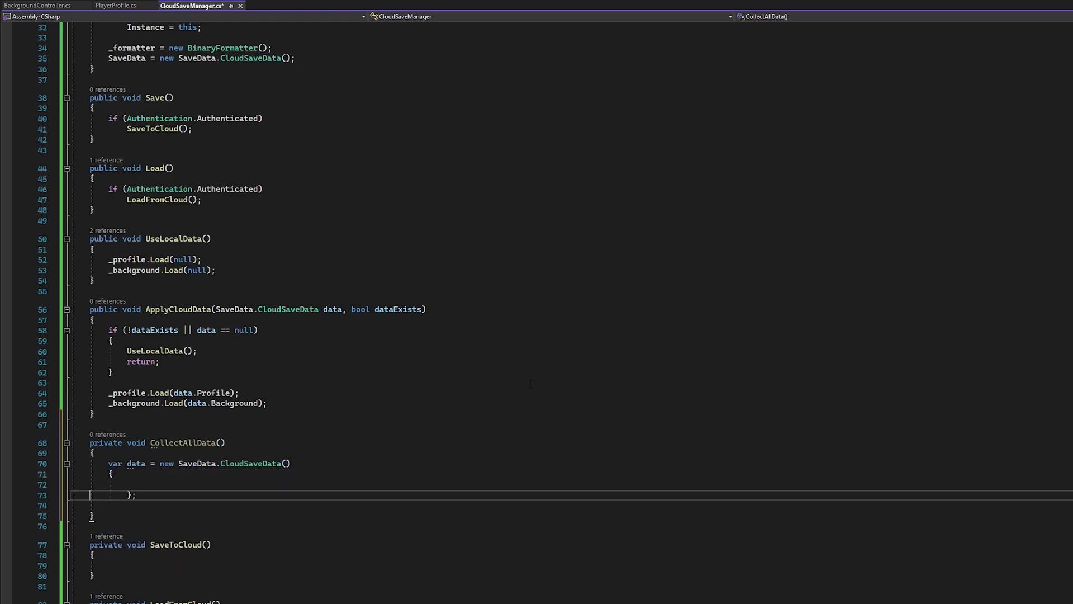
text(Background = ,)
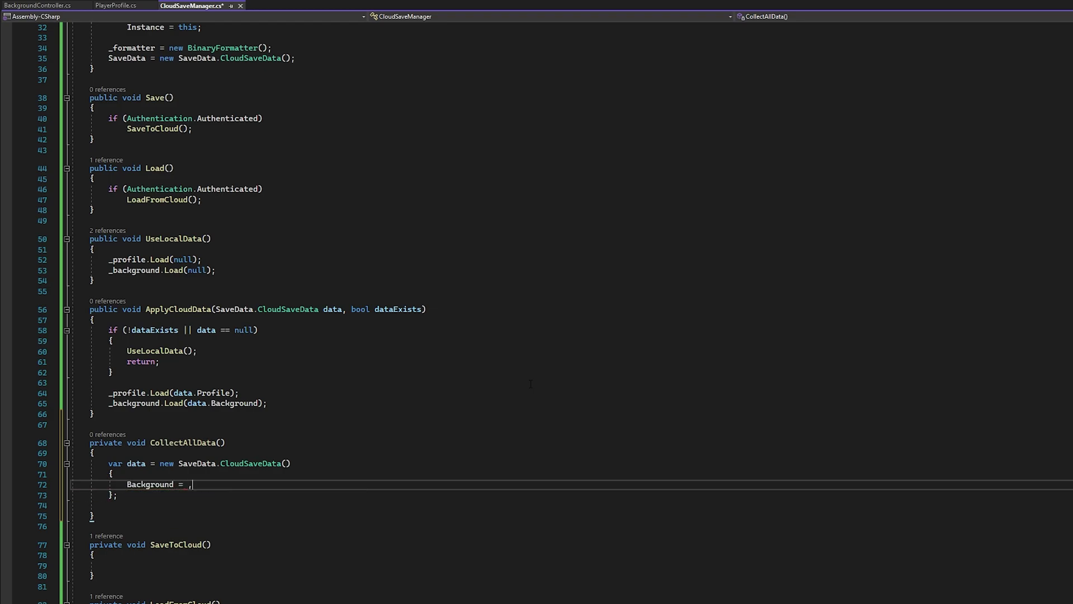
- Set Background to _background.GetSaveSnapshot() and Profile to _profile.GetSaveSnapshot() in the initializer
click(49, 6)
double_click(107, 442)
key(ctrl+Tab)
text(_background.GetSaveSnapshot())
click(115, 5)
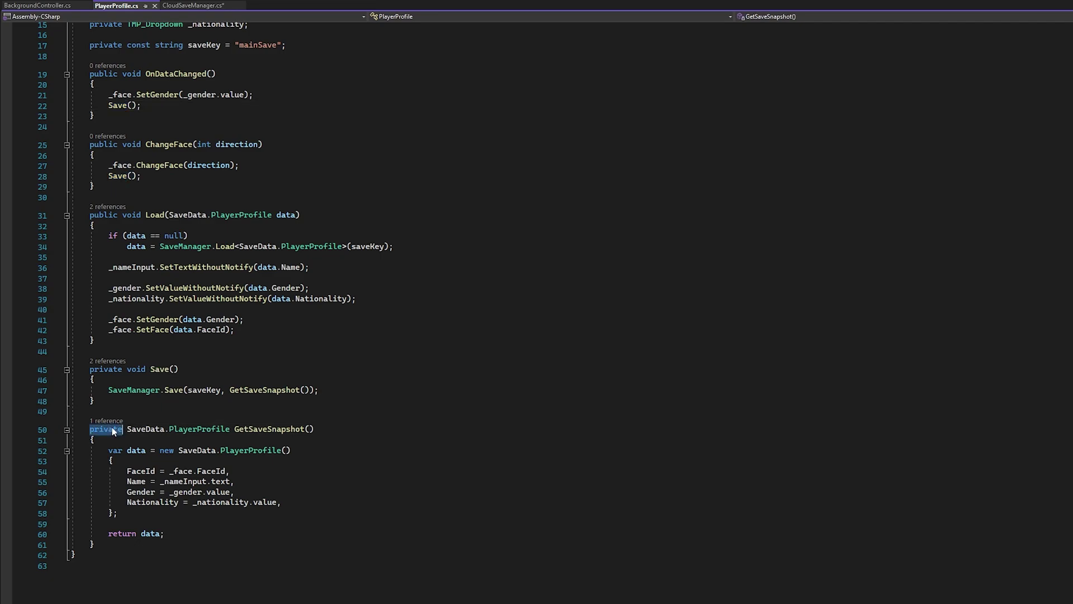
click(178, 7)
key(Return)
text(Profile = _profile.GetSaveSnapshot(),)
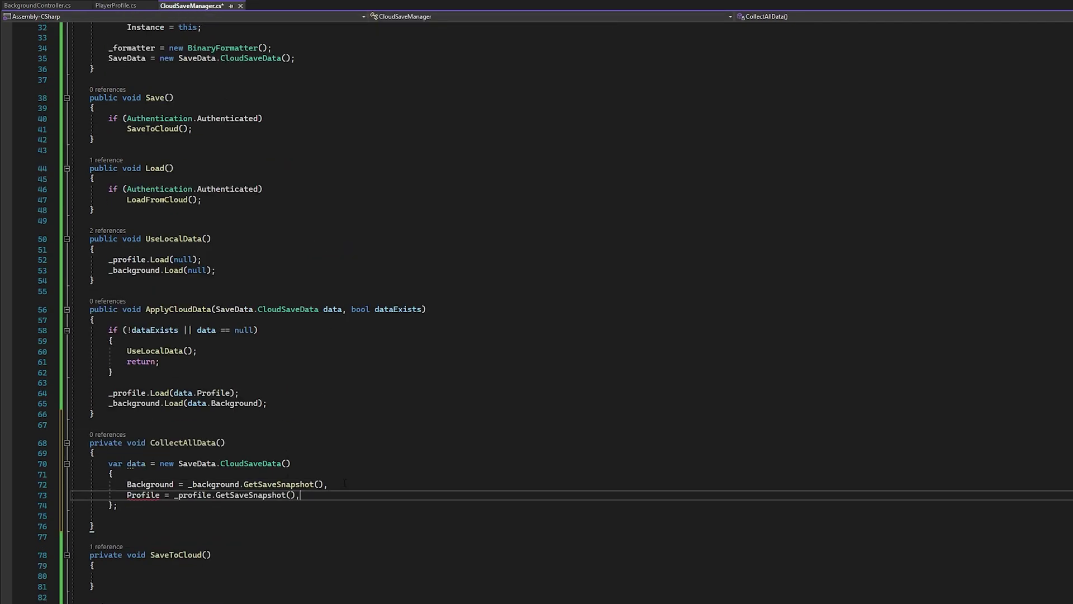
- Change CollectAllData's return type to SaveData.CloudSaveData, add 'return data;' and save
key(Down)
key(Down)
double_click(136, 442)
text(SaveData.CloudSaveData)
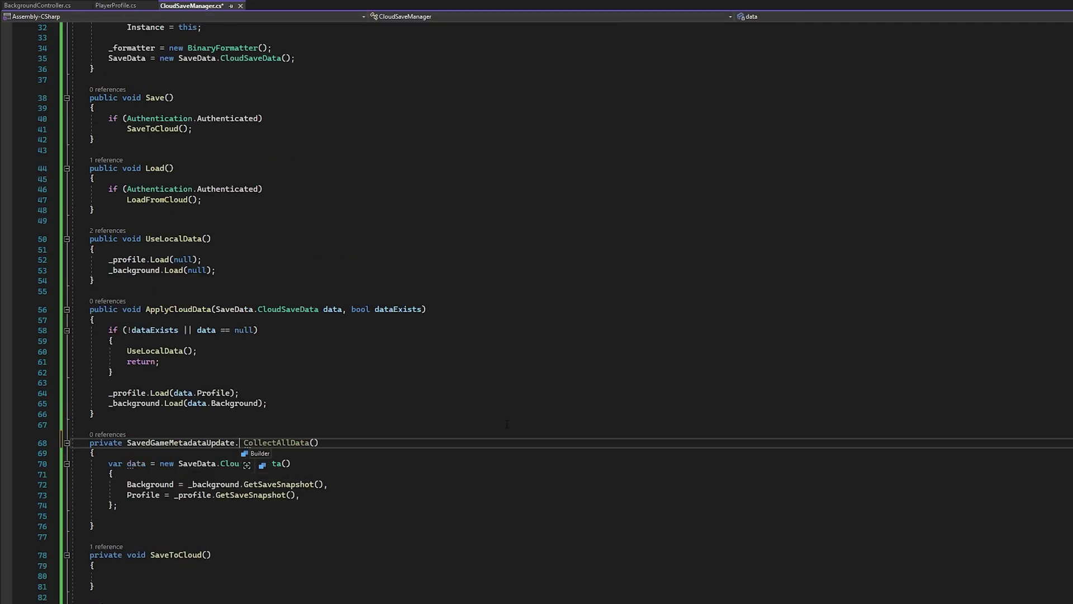
key(Down)
key(Down)
key(Down)
key(Return)
text(return data;)
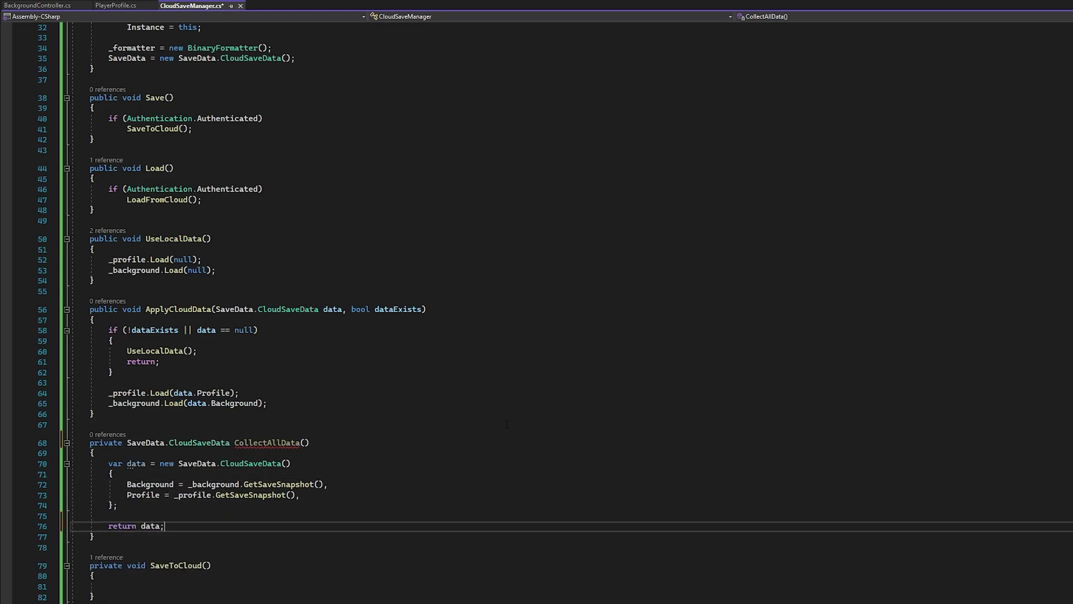
key(Up)
key(ctrl+s)
- Open blank lines after LoadFromCloud for another method
scroll(531, 409, down, 3)
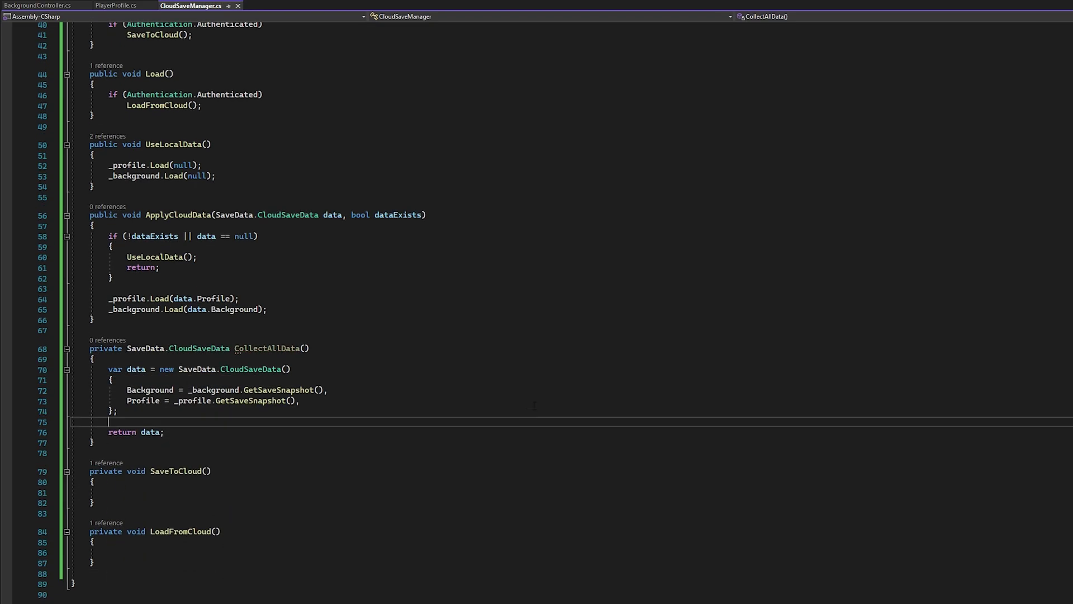
scroll(535, 405, down, 8)
click(657, 301)
key(Return)
key(Return)
key(Up)
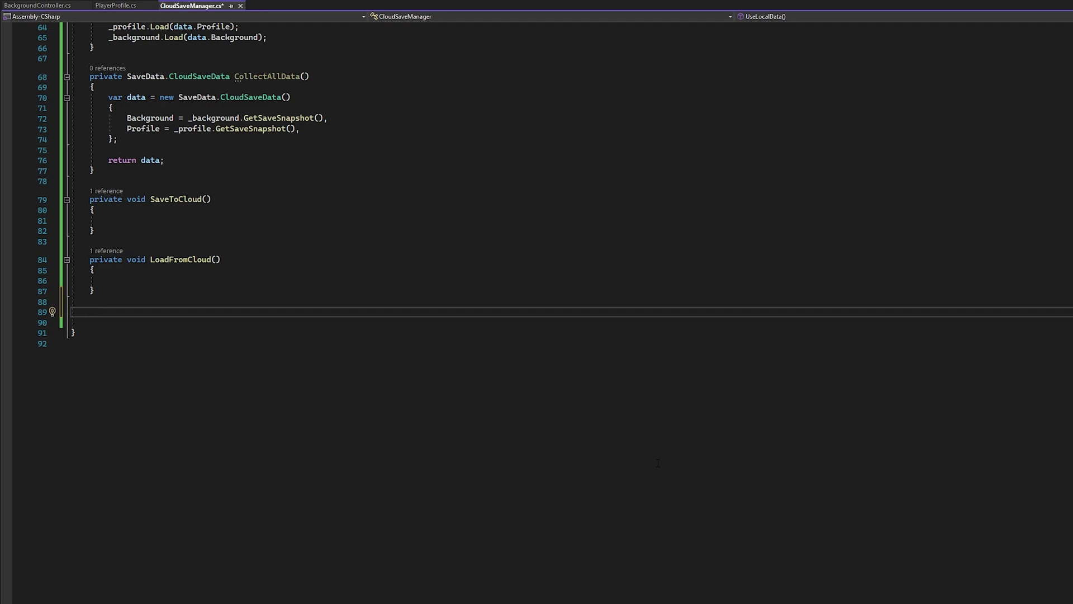
- Declare private void OpenCloudSave taking an Action<SavedGameRequestStatus, ISavedGameMetadata> callback
text(private void Open)
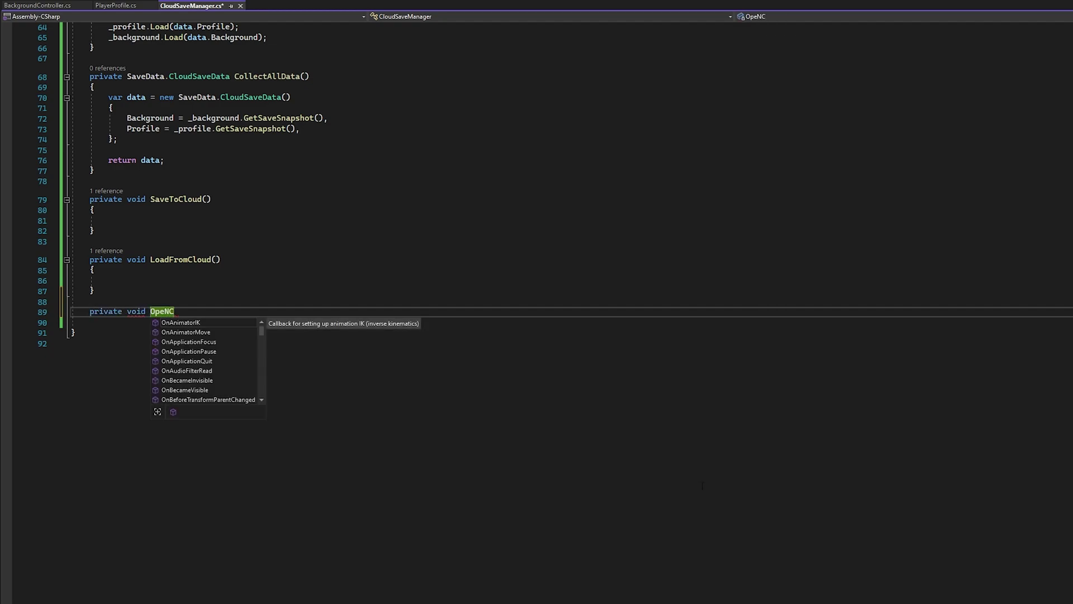
text(CloudSave())
key(Return)
text({)
key(Return)
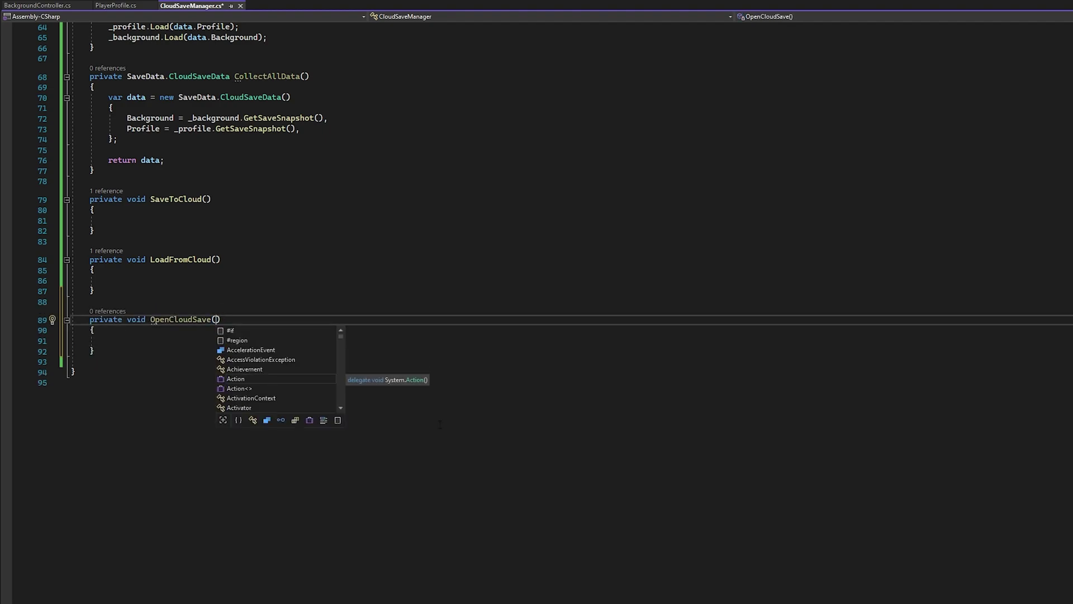
text(Action<>)
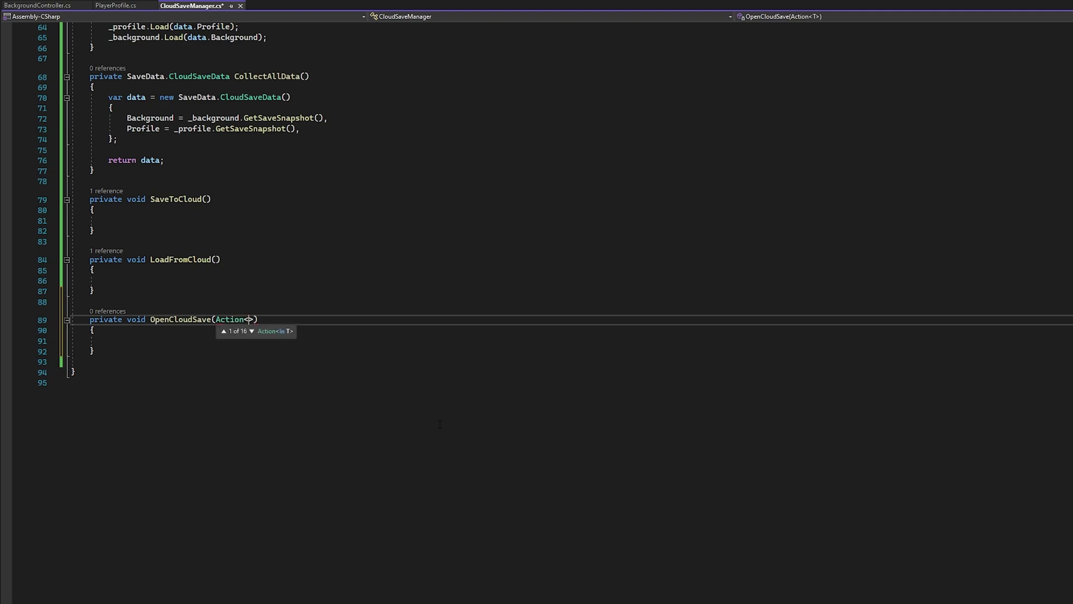
text(SavedGameRequestStatus, )
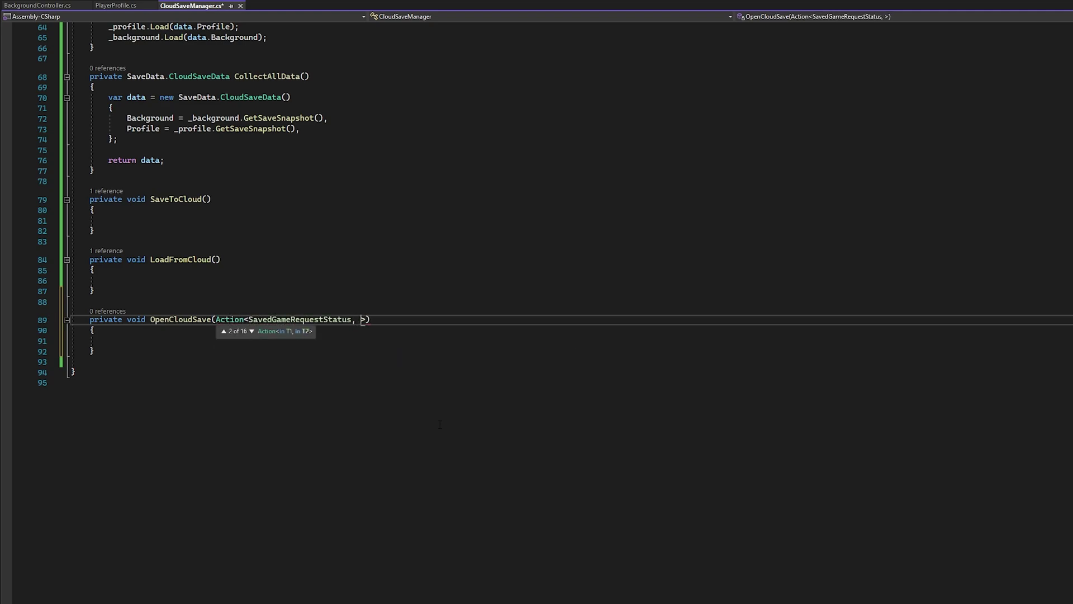
text(ISavedGameMetadata> callback)
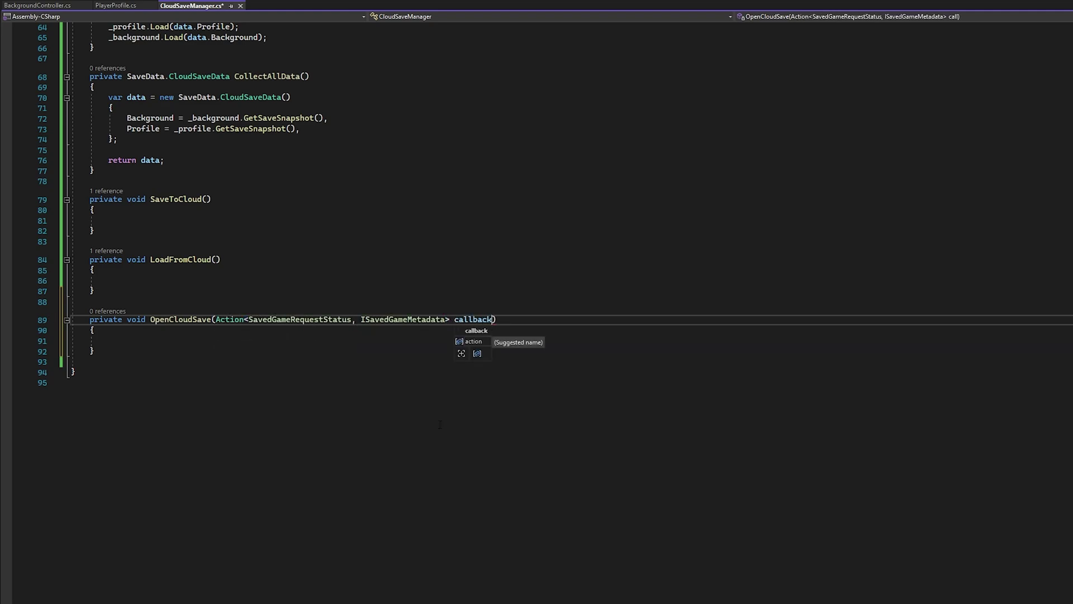
text())
key(Return)
key(BackSpace)
key(Down)
key(Down)
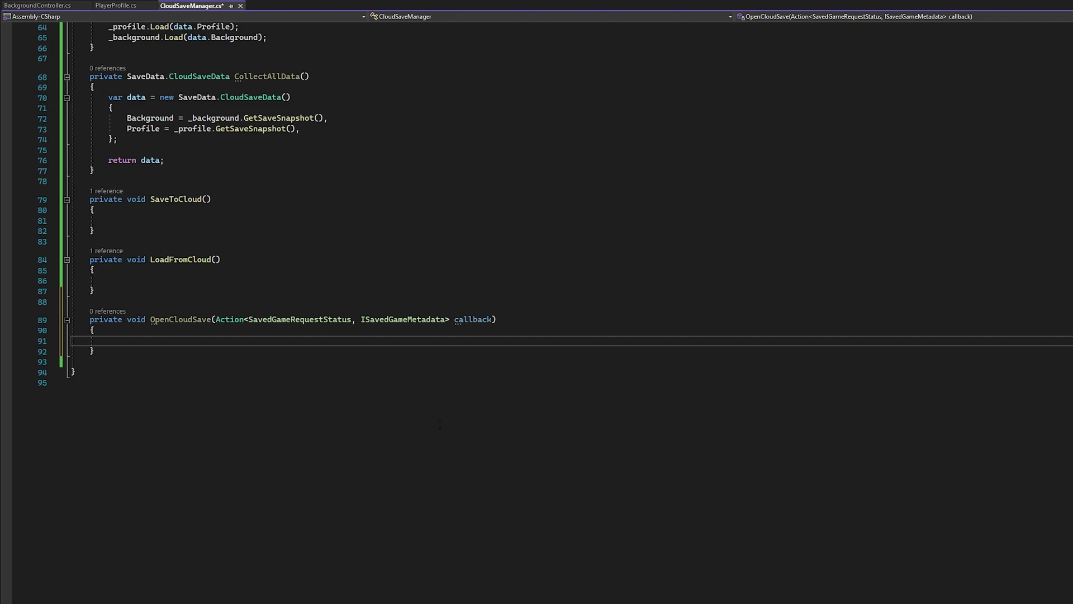
- Add an if condition: user not authenticated, saved games disabled, or saveName null or empty
text(if (!Social.)
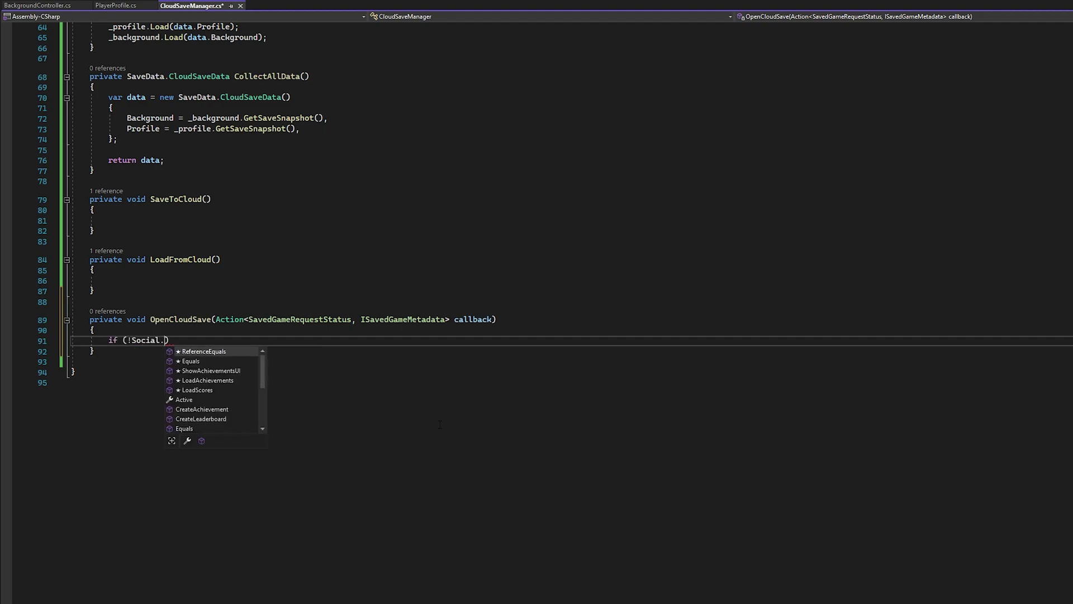
text(localUser.authenticated ||)
key(Return)
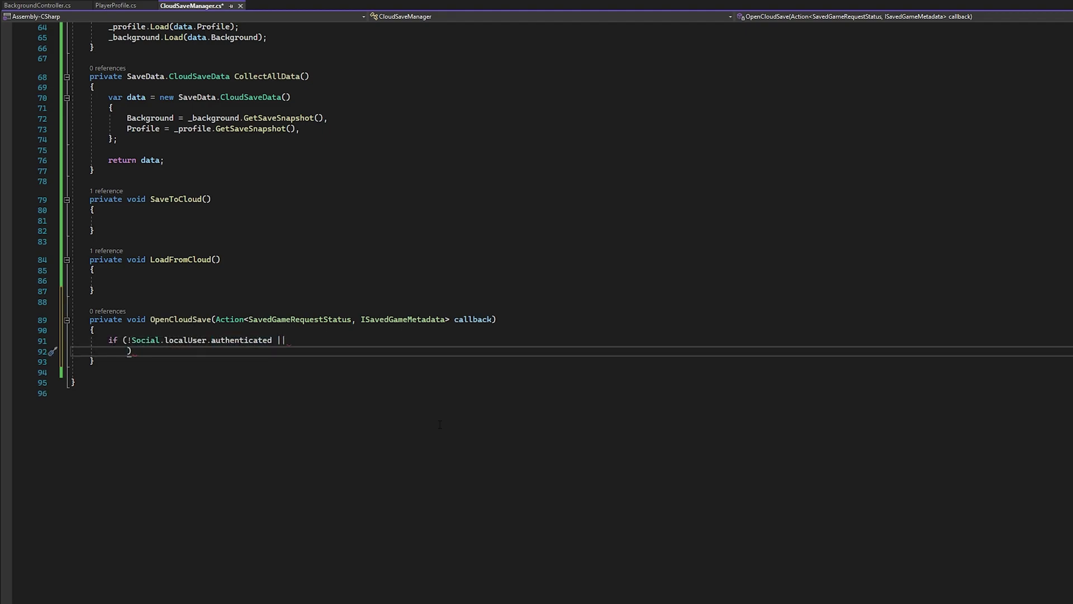
text(!PlayGame)
key(Tab)
text(.def)
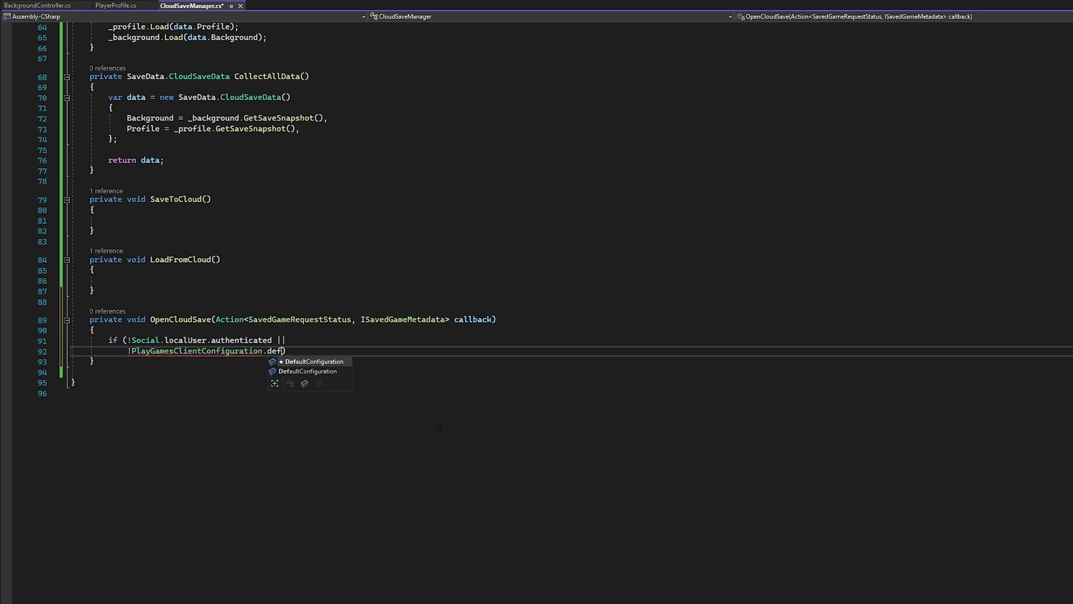
text(.Ena)
key(Tab)
text(||)
key(Return)
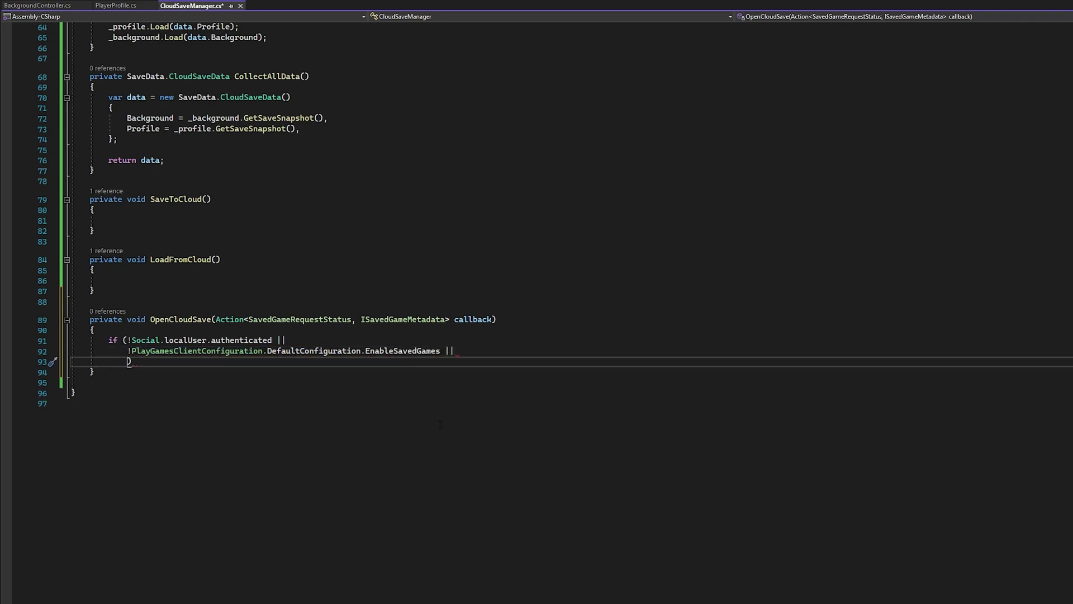
text(string.IsN)
key(Tab)
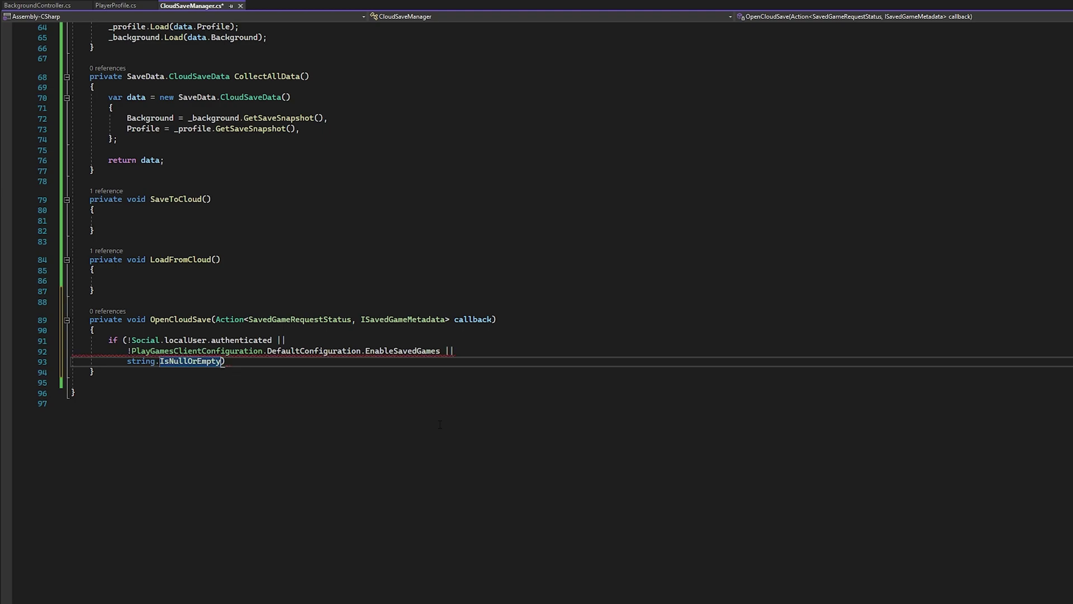
text(()
text())
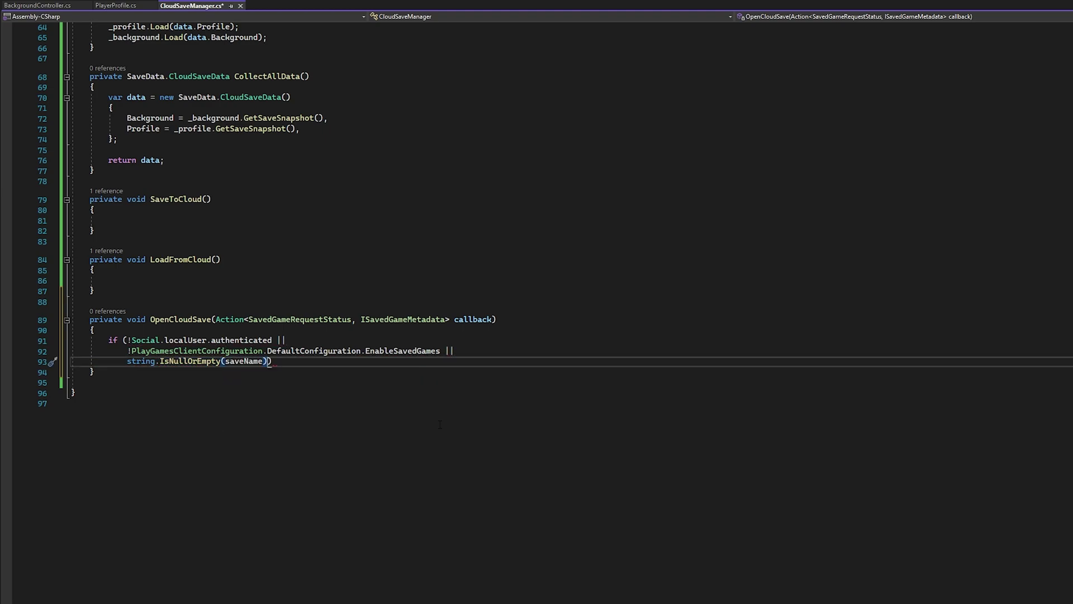
- Throw System.Exception("OpenCloud Save Error!") inside the if block
key(Return)
text({)
key(Return)
text(throw new System.Exc)
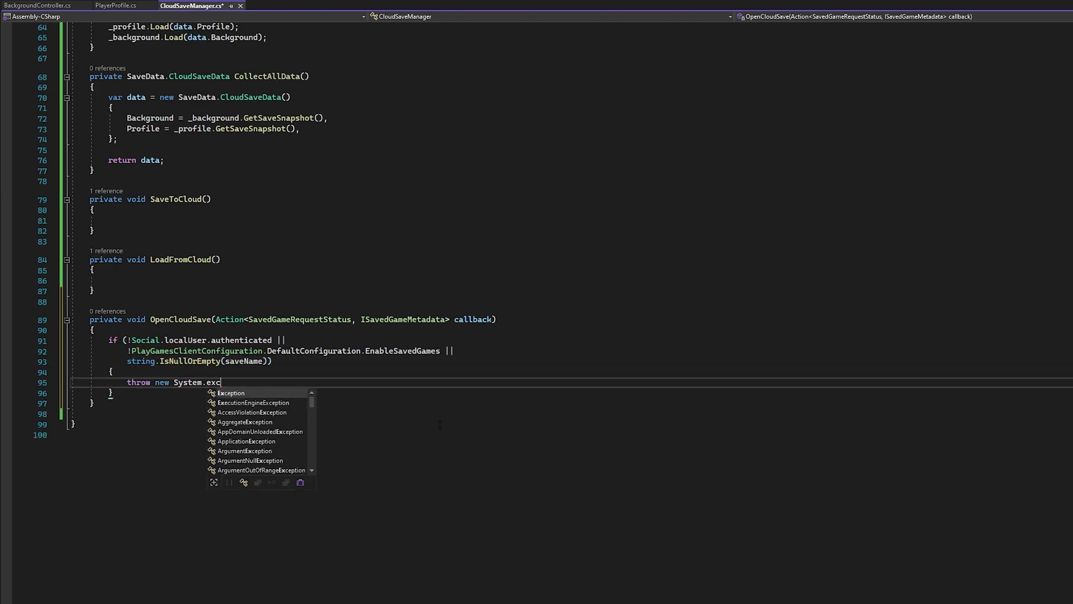
text(eption("OpenCloud Save Error!");)
key(Down)
key(Return)
key(Return)
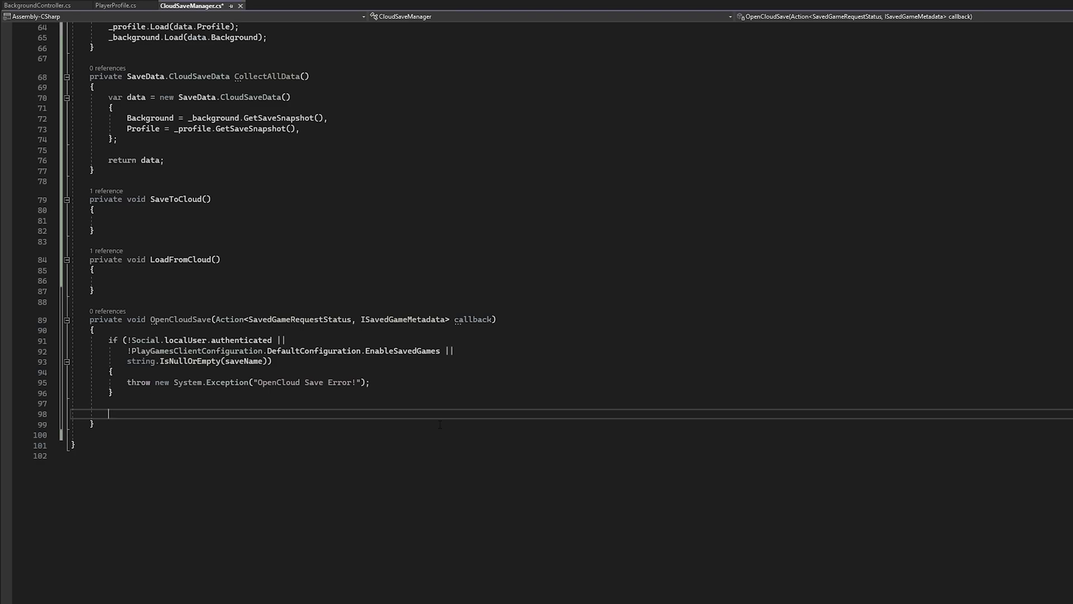
- Add an Authentication.Platform.SavedGame.OpenWithAutomaticConflictResolution call in OpenCloudSave
text(Active)
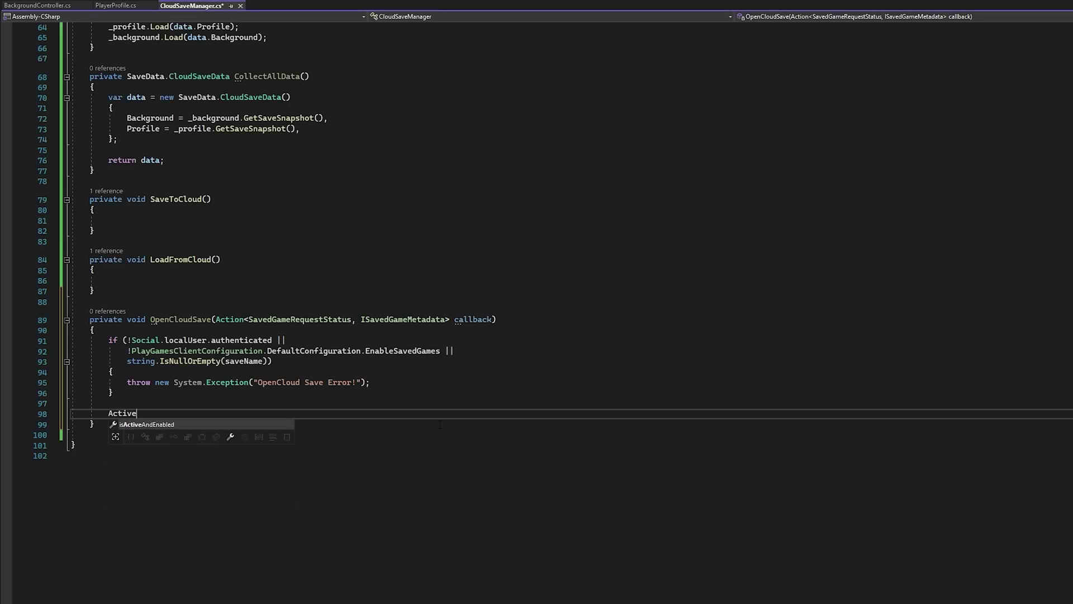
key(BackSpace)
key(BackSpace)
key(BackSpace)
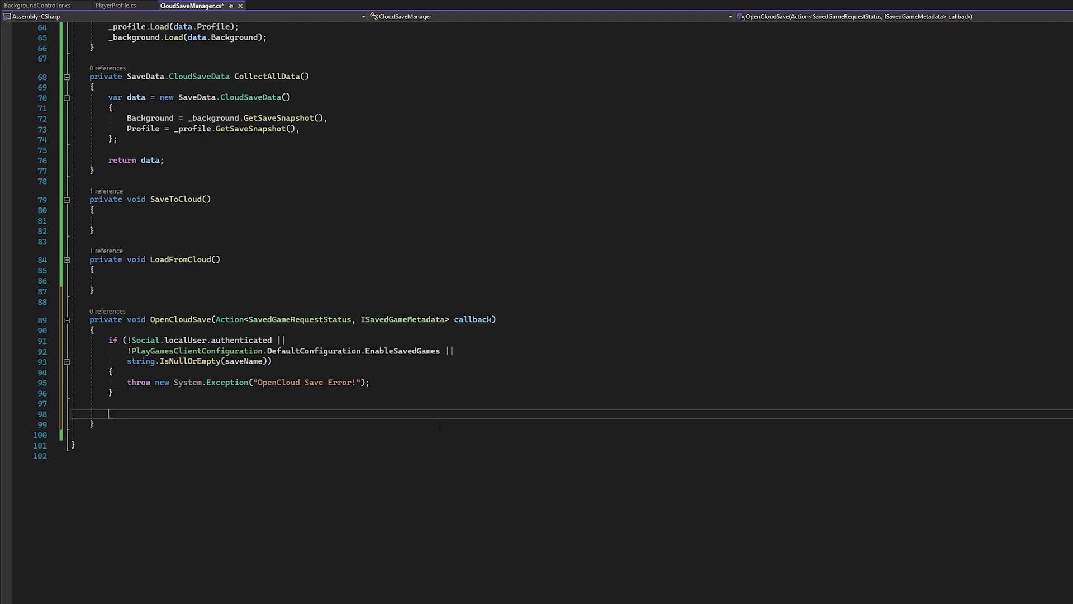
text(Authentication.Platform.)
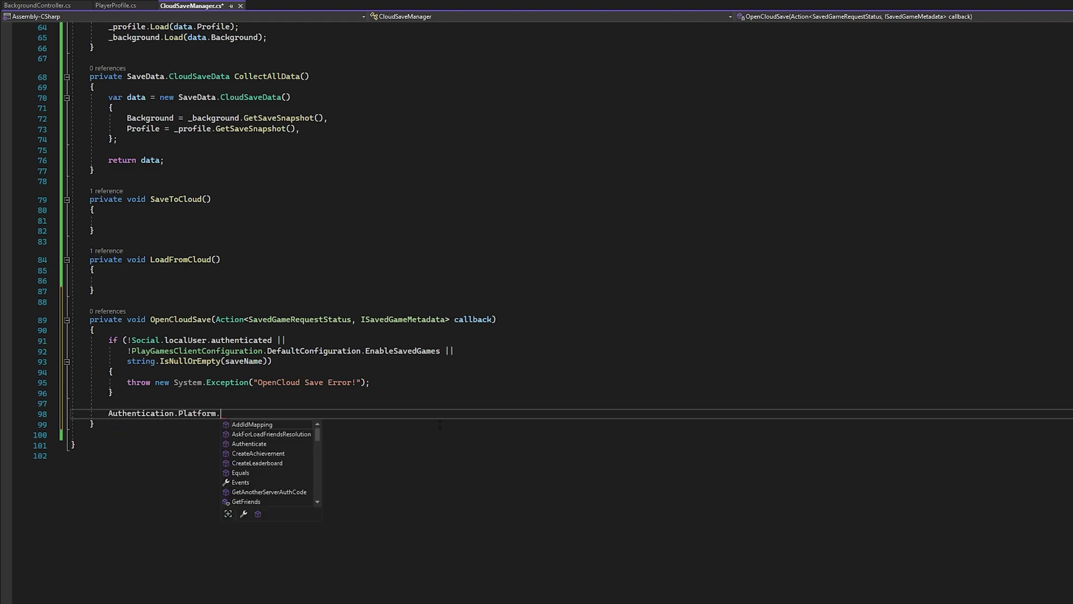
text(SavedGame.)
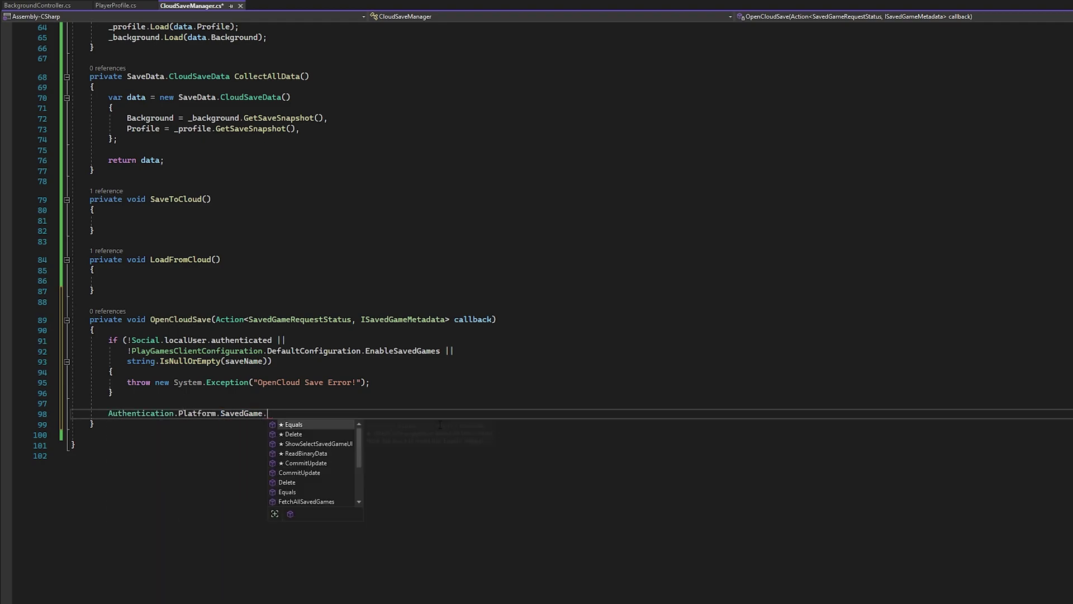
text(Openwi)
key(Tab)
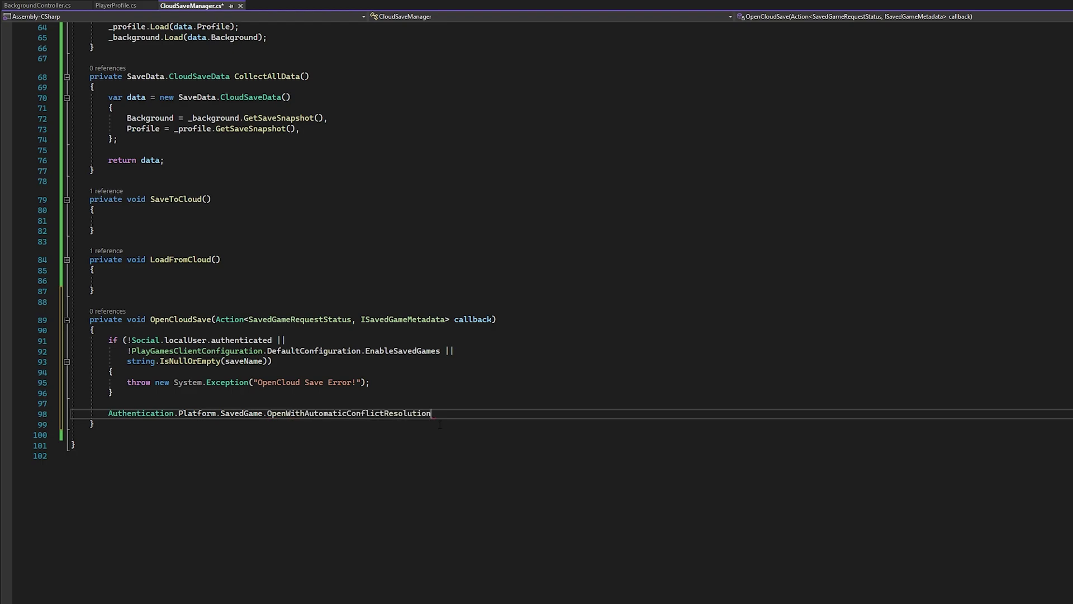
text(())
key(ctrl+Left)
key(ctrl+Left)
key(ctrl+Left)
key(Return)
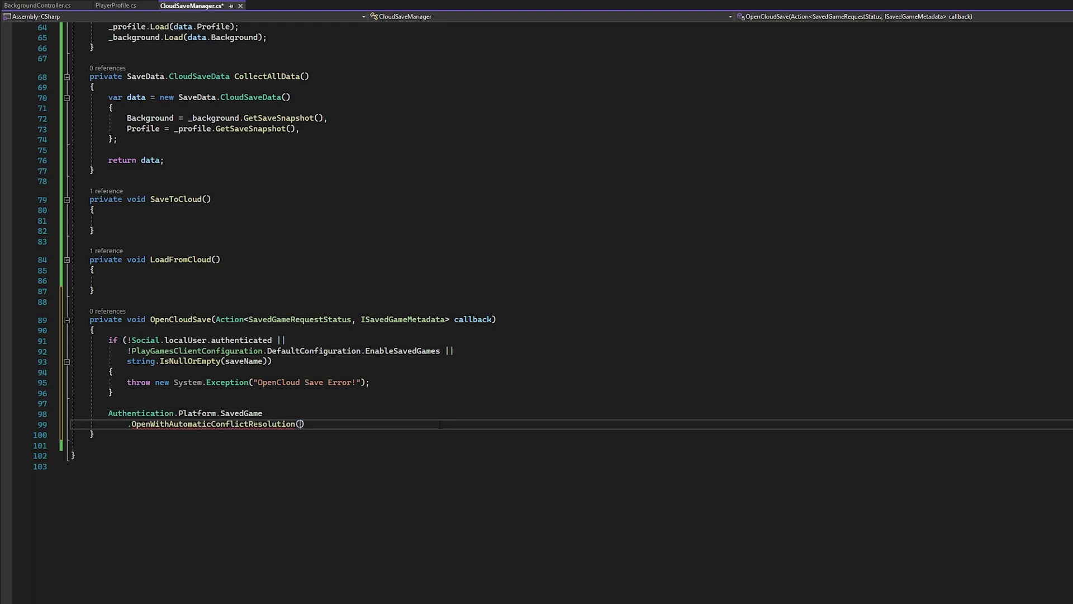
scroll(439, 424, down, 1)
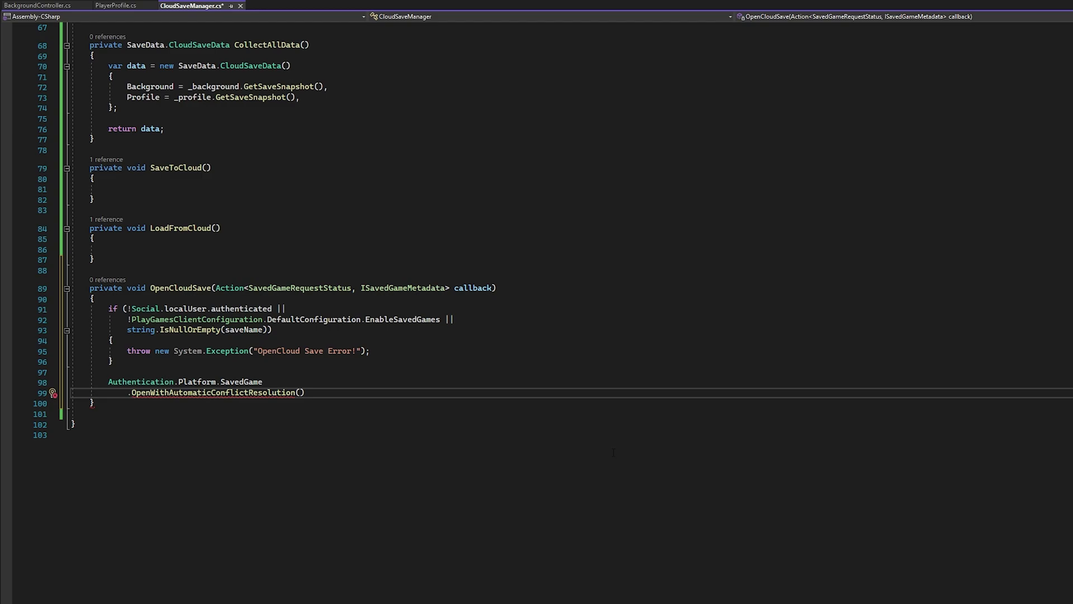
- Pass saveName, _dataSource, _conflicts and callback as the call's arguments
text(saveName, )
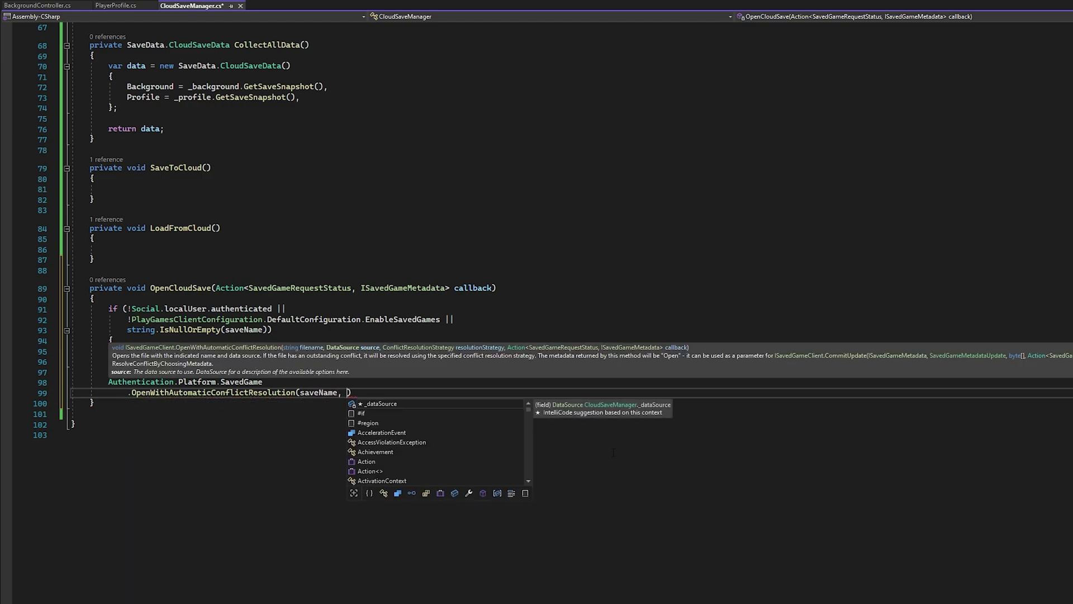
text(_dataSource, _con)
key(Tab)
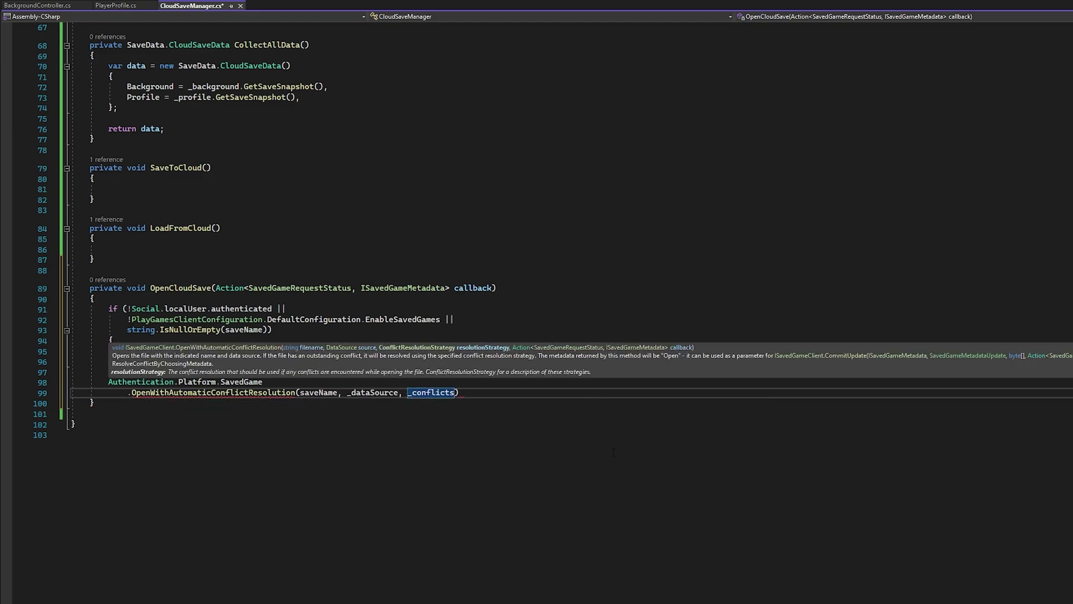
text(, callback)
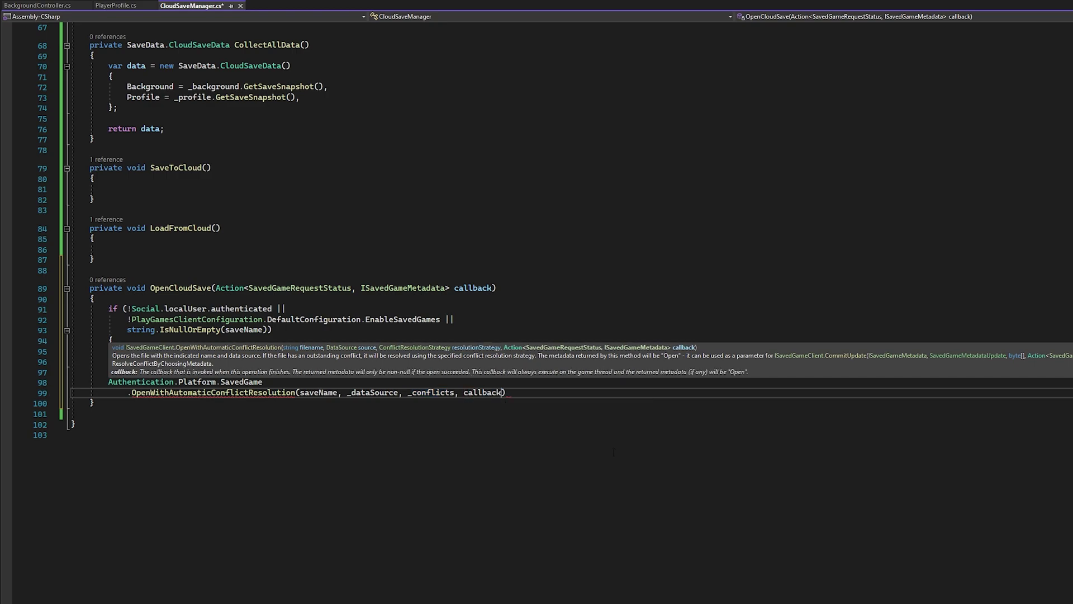
text();)
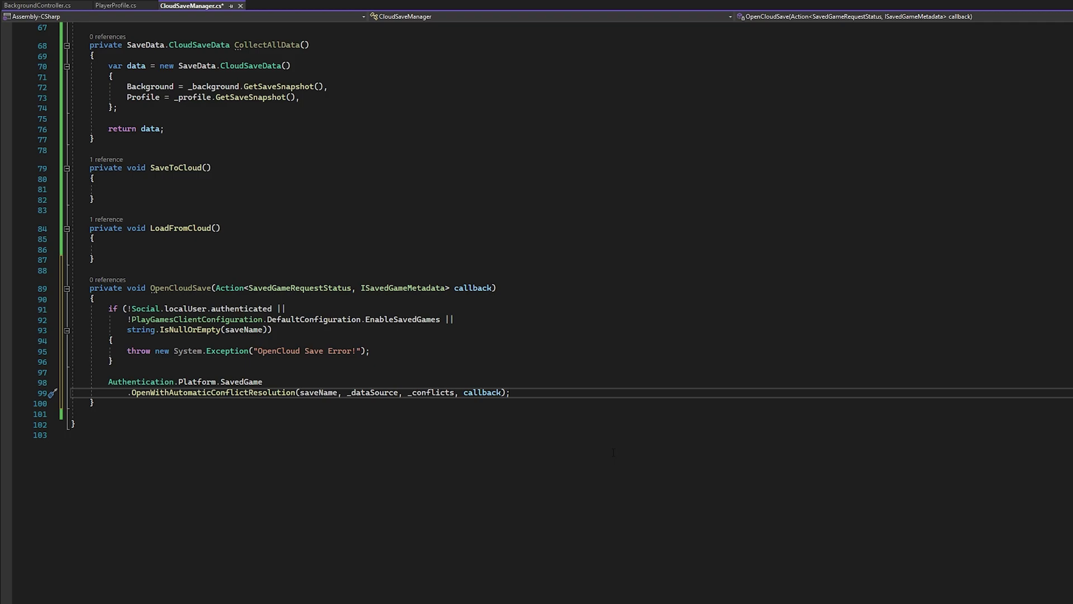
scroll(613, 453, down, 4)
key(Down)
key(Down)
key(Return)
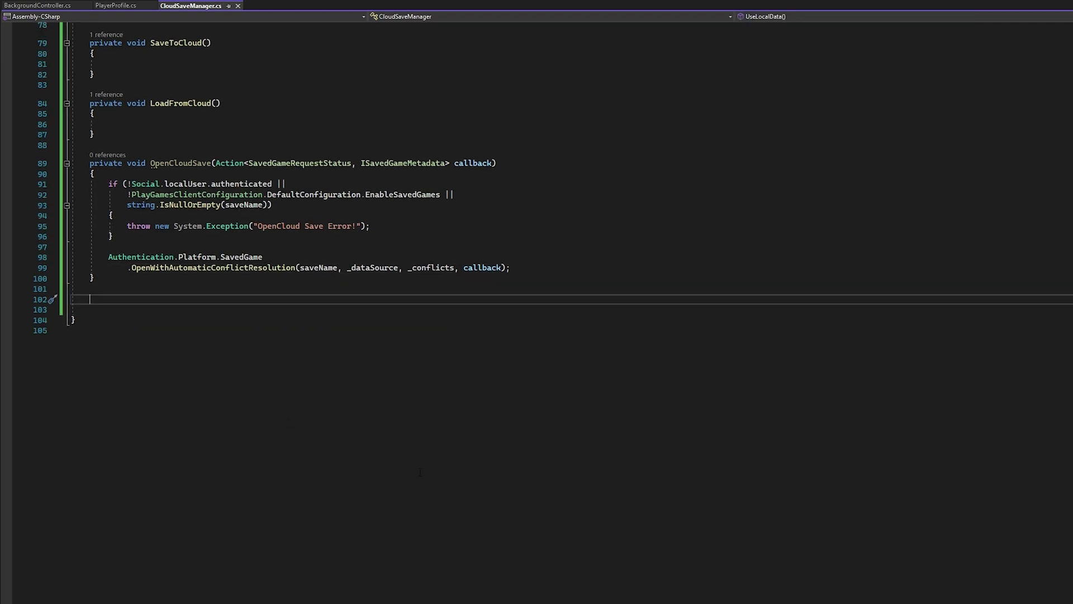
- Declare private byte[] SerializeSaveData(SaveData.CloudSaveData data) and open a try block
text(private byte[] Serialize)
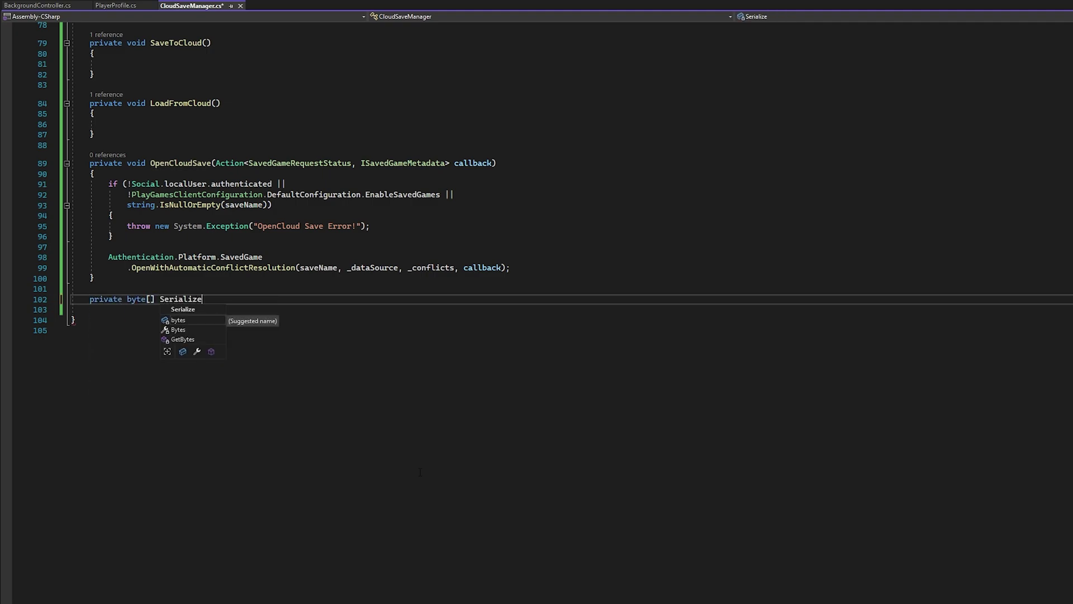
text(SaveData(SavedGameMetadataUpdate)
key(ctrl+BackSpace)
text(SaveData(Sa)
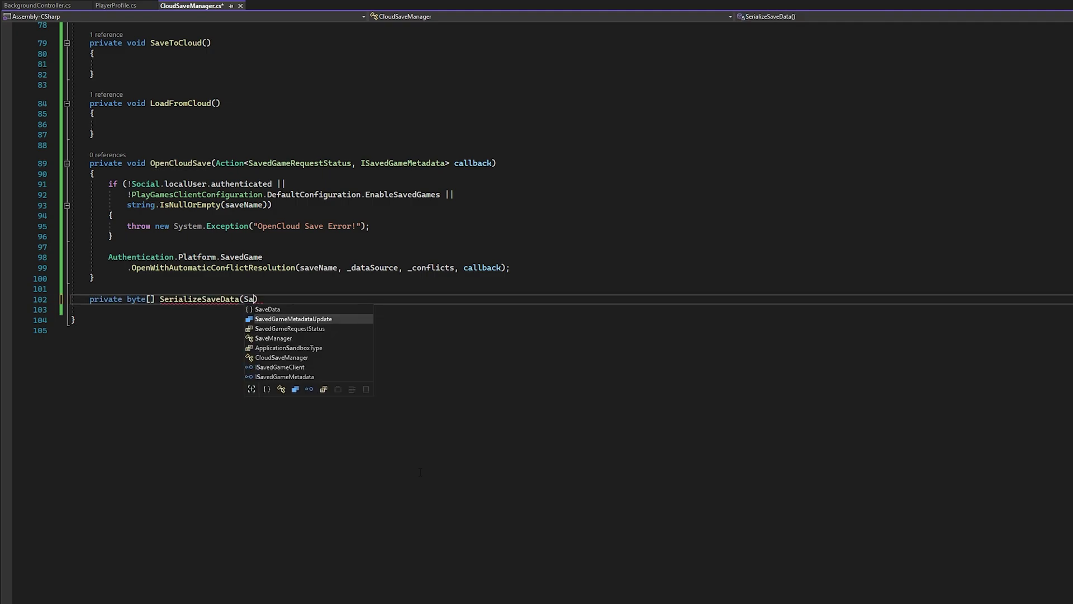
text(.CloudSaveData data)
key(End)
key(Return)
text({)
key(Return)
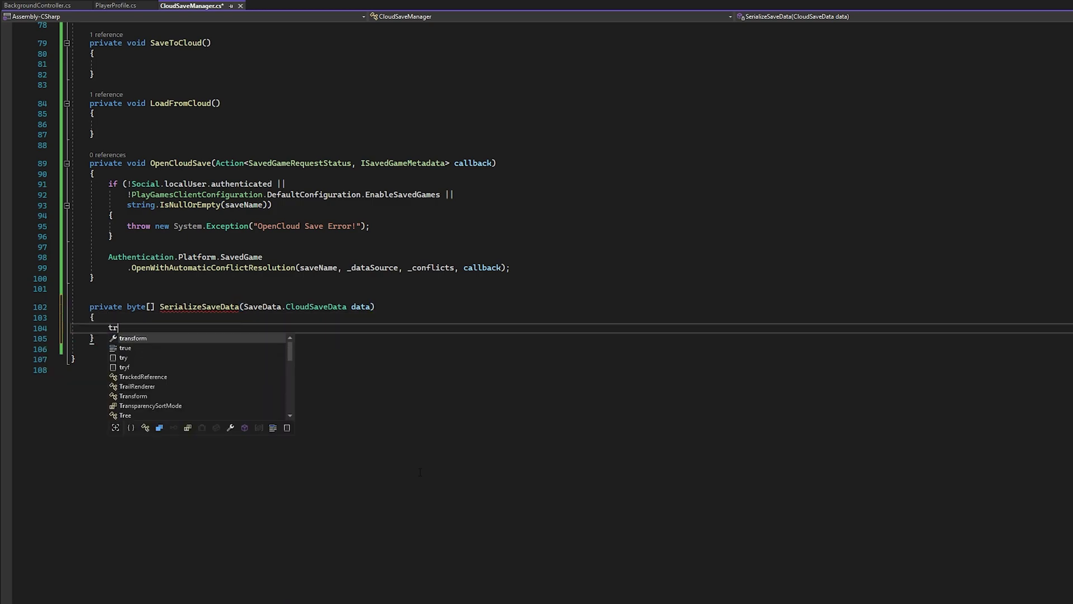
text(try)
key(Return)
text({)
key(Return)
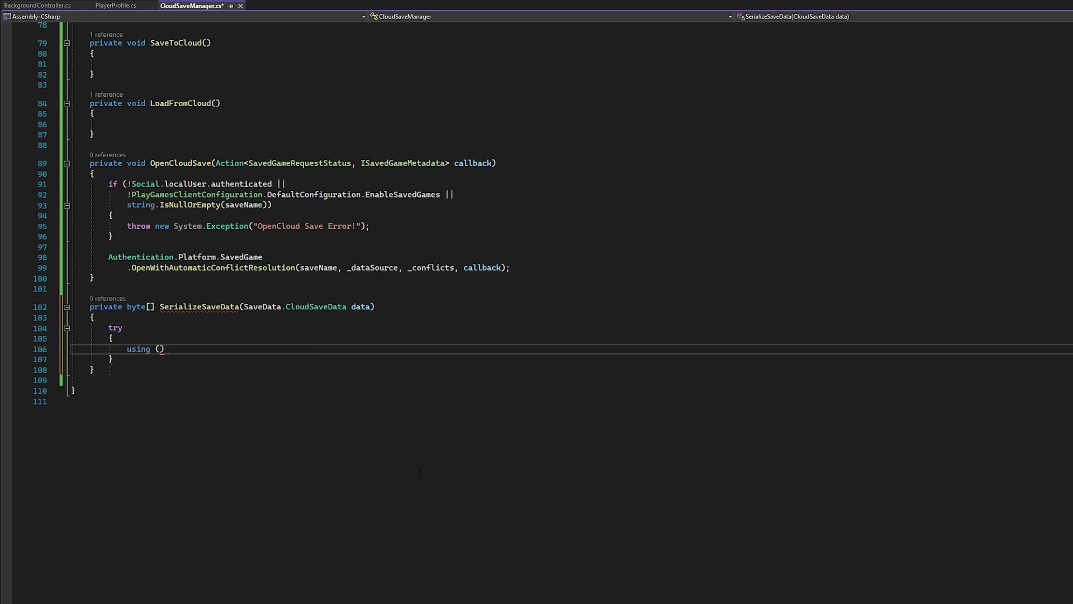
- Inside a MemoryStream using block, call _formatter.Serialize(ms, data) and return ms.GetBuffer()
text(MemoryStream ms = new MemoryStream()))
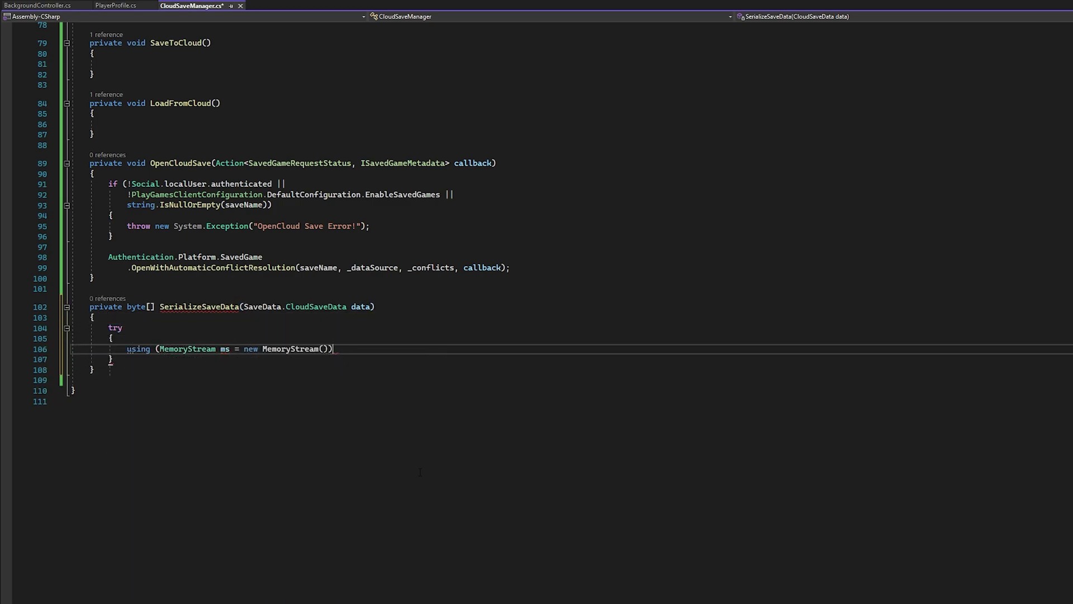
key(Return)
text({)
key(Return)
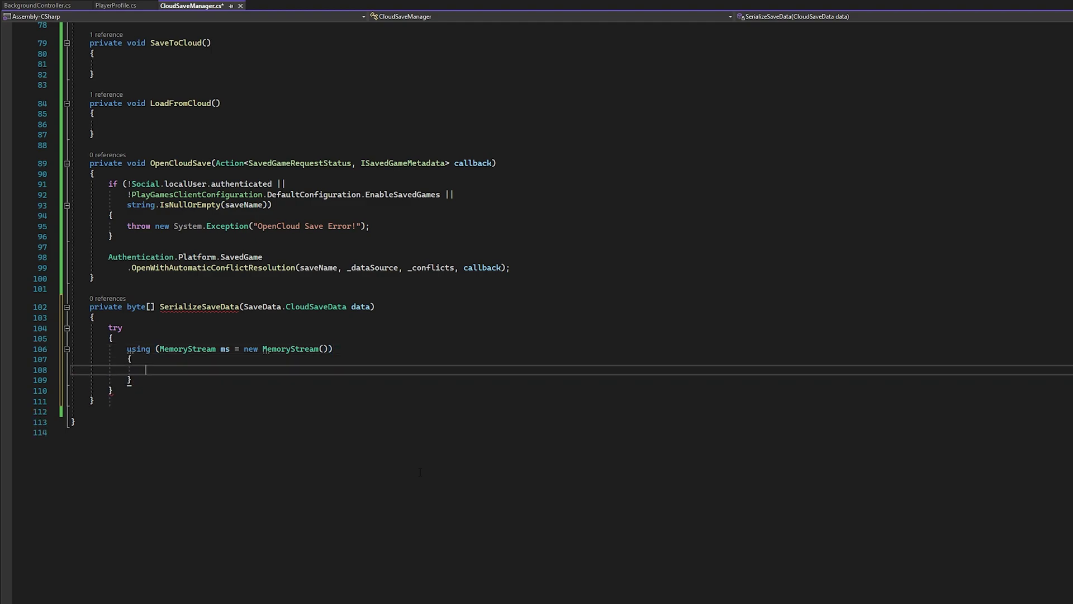
text(_formatter.Serialize(ms, data);)
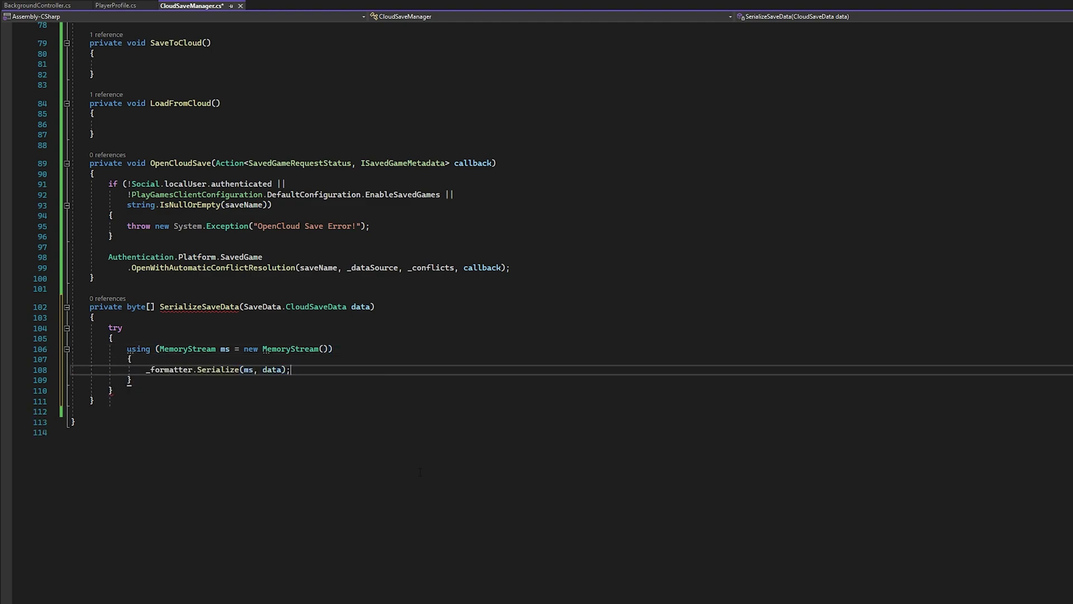
key(Return)
text(return )
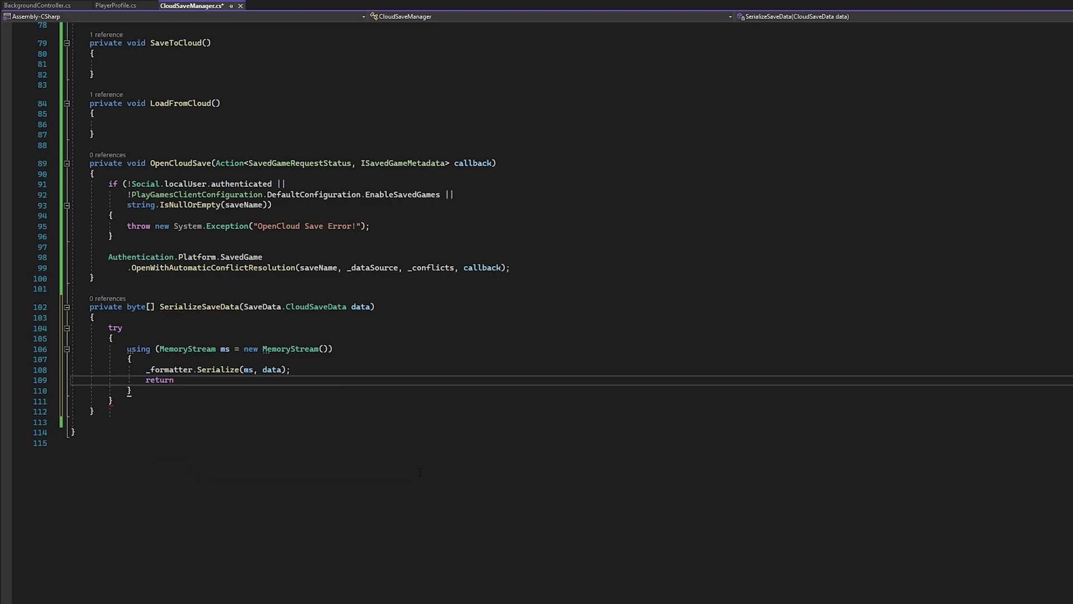
text(ms.GetBuffer();)
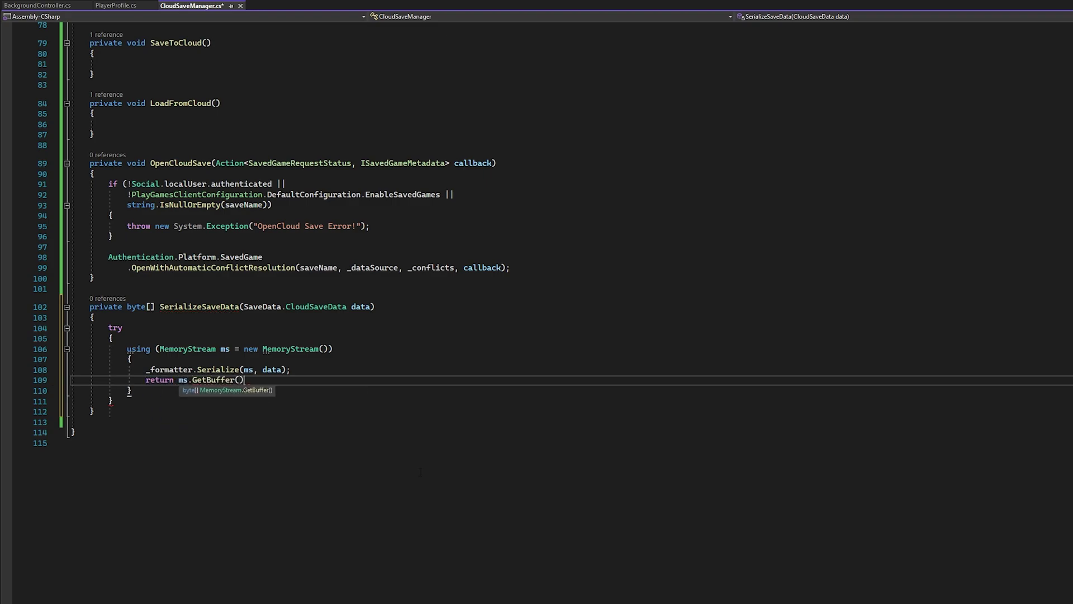
key(Down)
key(Down)
- Add a catch (Exception e) that calls Debug.LogError(e) and returns null, then save
key(Return)
text(ch (Exception )
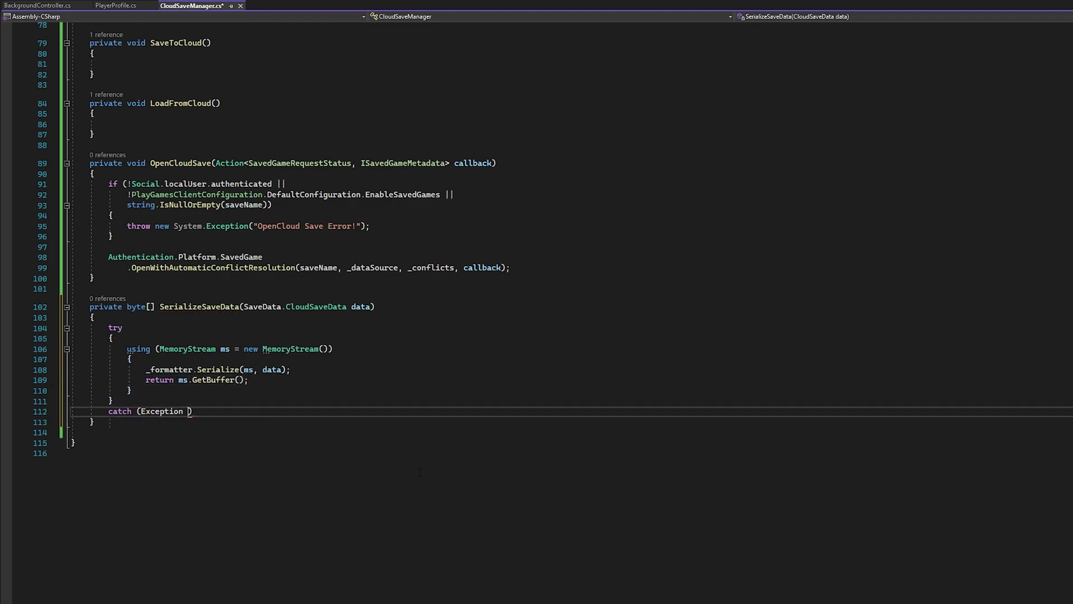
text(e))
key(Return)
text({)
key(Return)
text(throw )
text(e;)
key(ctrl+s)
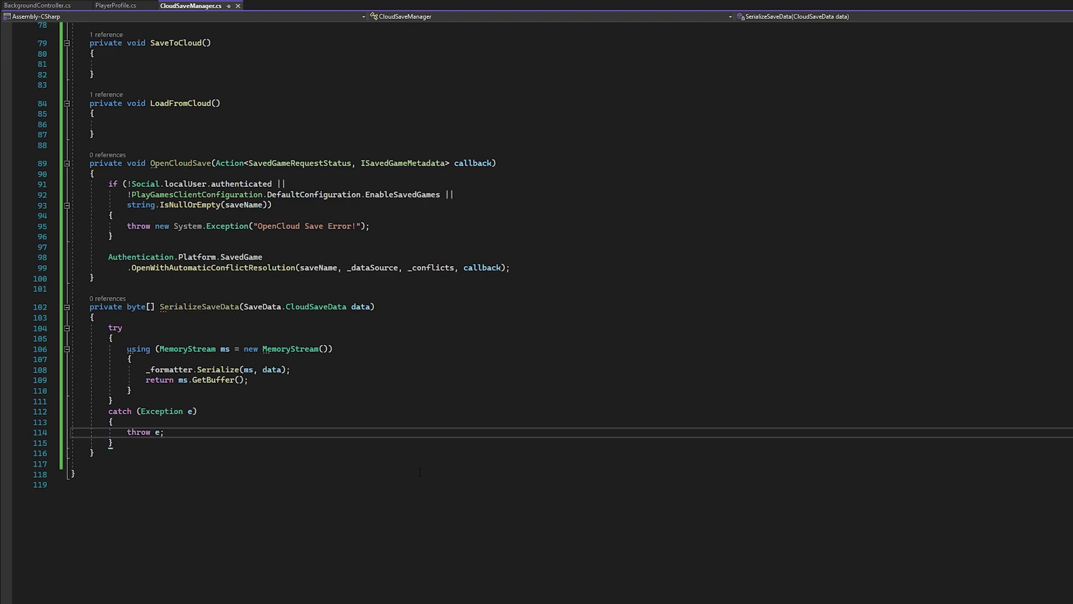
key(shift+Home)
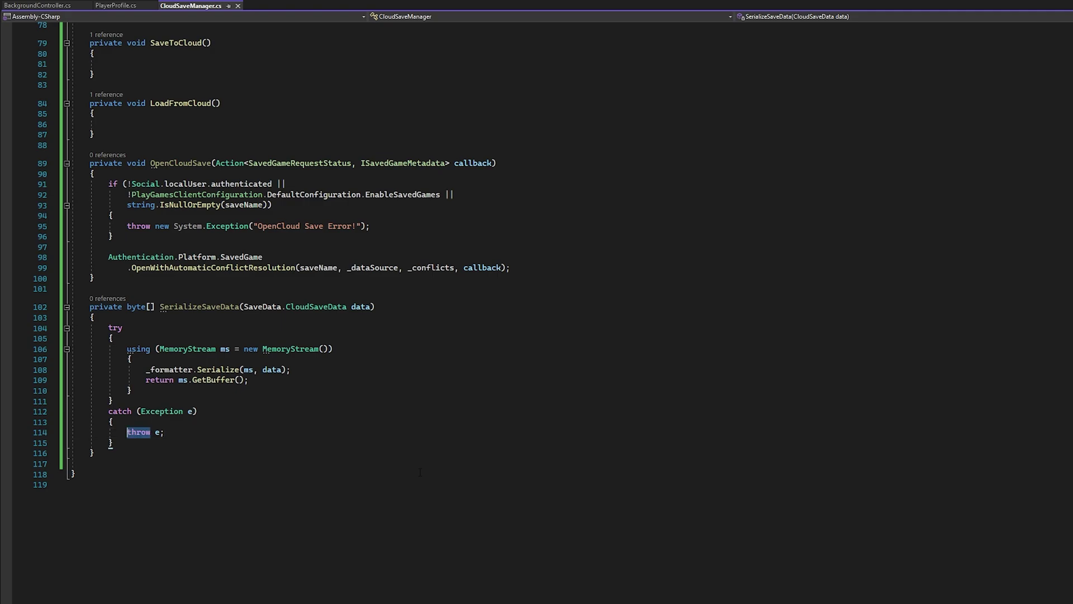
text(Debug.LogError(e);)
key(Return)
text(return null;)
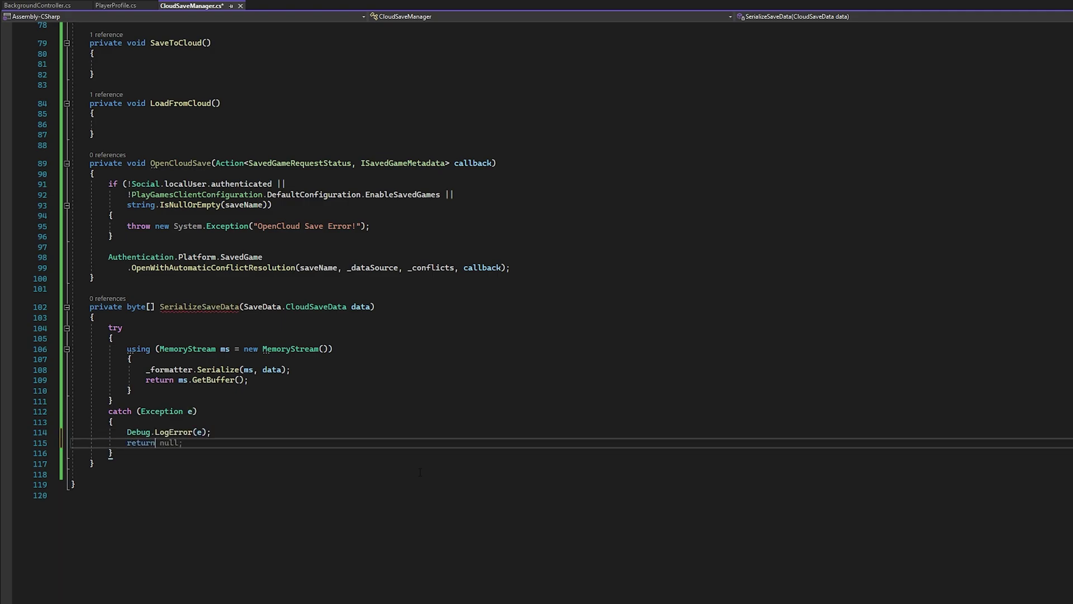
key(ctrl+s)
- Declare private SaveData.CloudSaveData DeserializeSaveData(byte[] bytes) below SerializeSaveData
key(Down)
scroll(397, 461, down, 2)
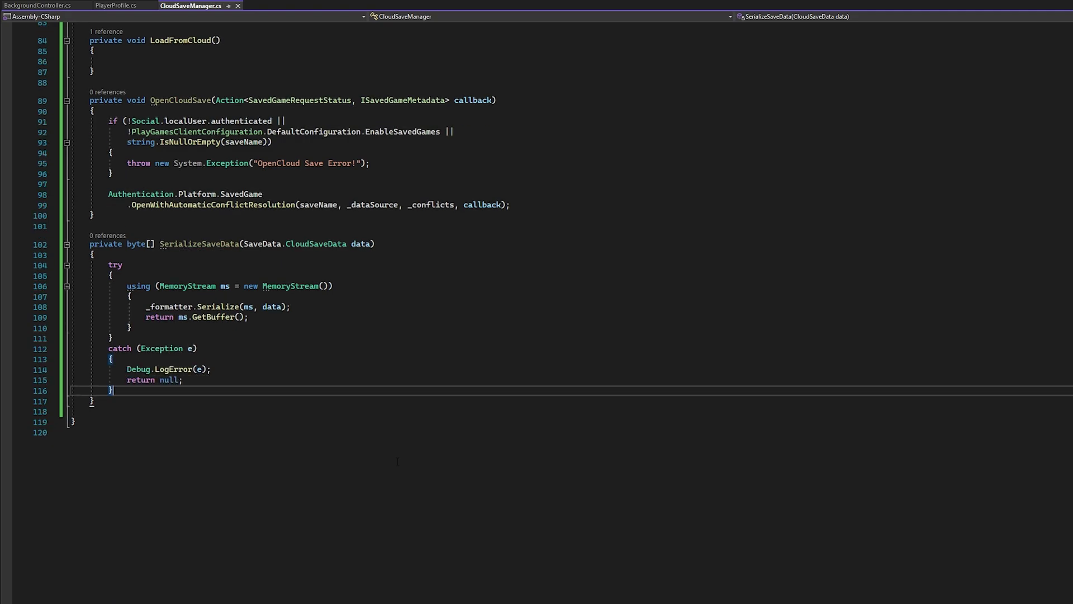
key(Down)
key(Down)
key(Return)
text(private SaveData)
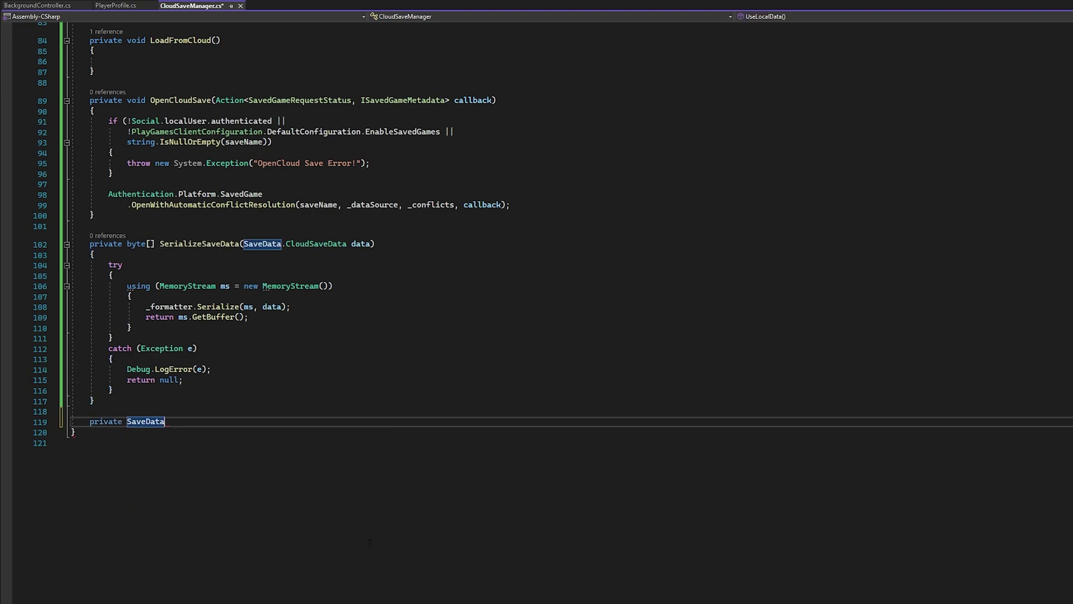
text(.CloudSaveData DeserializeSaveData()
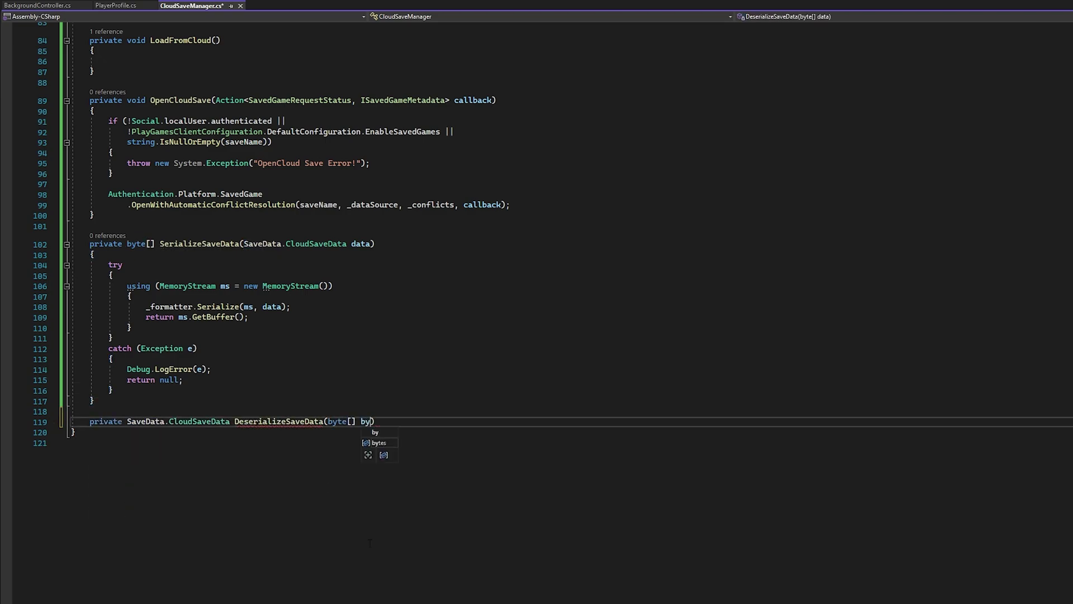
text(byte[] bytes))
- Return null when bytes is null or has Length 0
key(Return)
text({)
key(Return)
scroll(590, 450, down, 2)
text(if (bytes == null || bytes.)
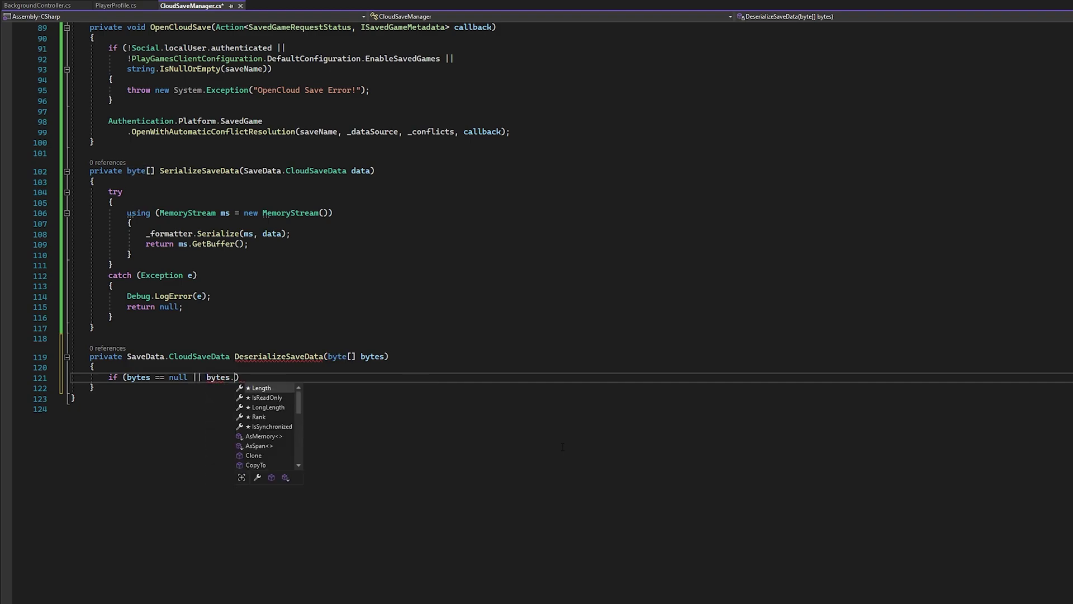
text(Length == 0)
key(Return)
text(return new SaveData.CloudSaveData();)
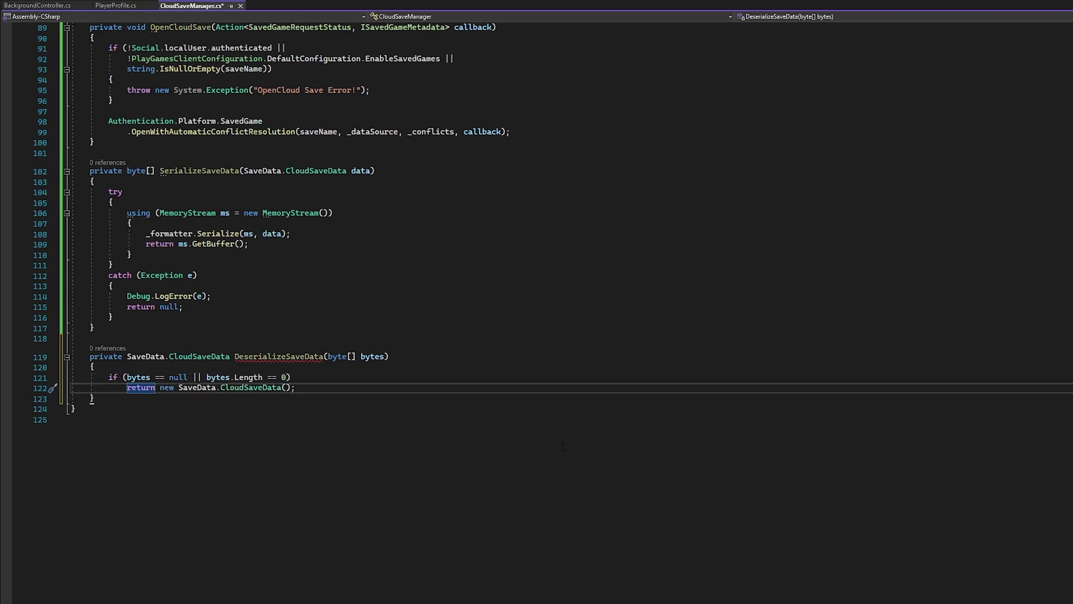
key(ctrl+z)
key(ctrl+z)
key(Return)
text(return null;)
- In a try/using MemoryStream(bytes), return _formatter.Deserialize(ms) cast to SaveData.CloudSaveData
key(Return)
key(Return)
text(try{using (MemoryStream ms = new MemoryStream))
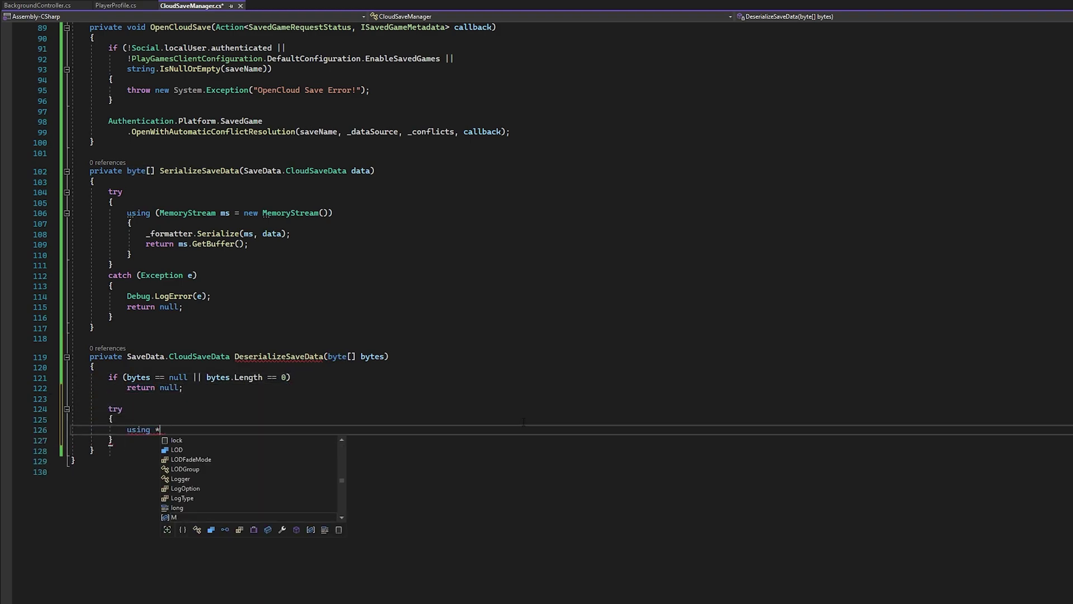
text((bytes)))
key(Return)
text({)
key(Return)
text(return (SaveD)
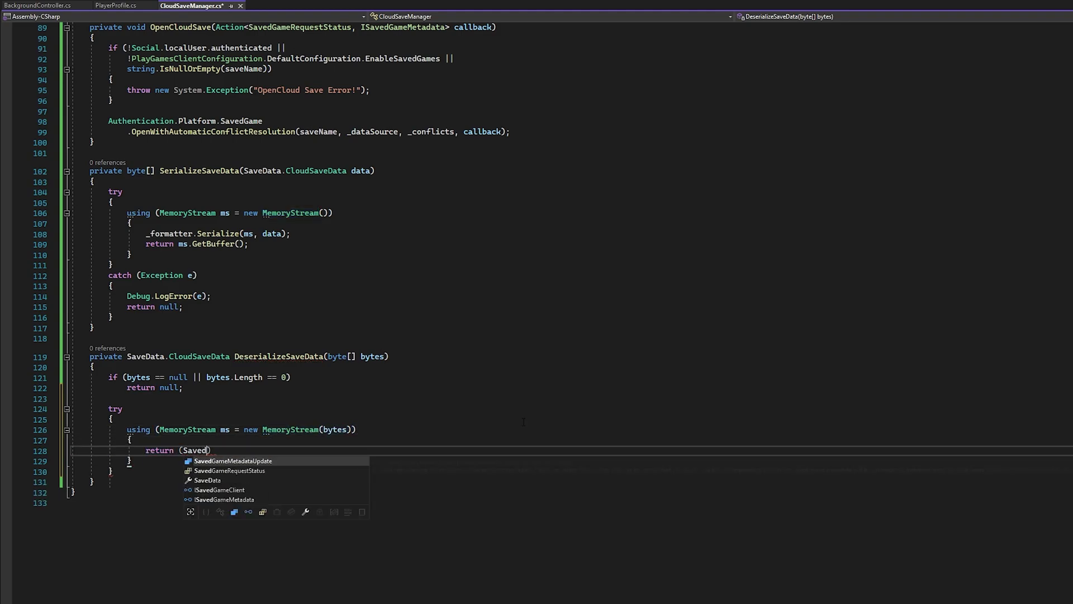
text(ata.CloudSaveData)_formatter.Deserialize(ms);)
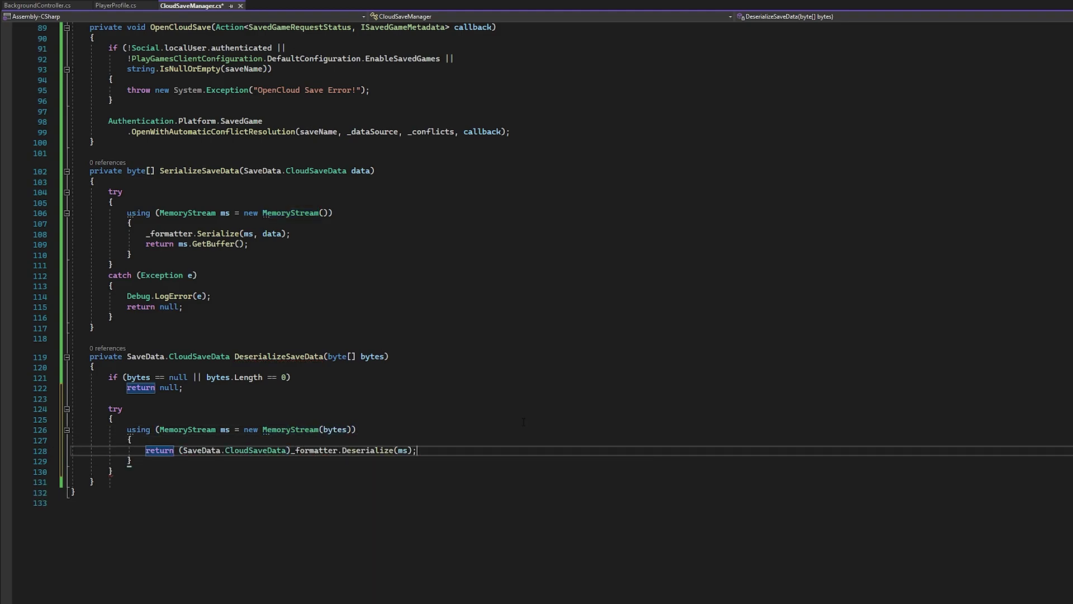
key(Down)
key(Down)
key(End)
- Add a catch that logs the exception with Debug.LogError and returns null
key(Return)
text(catch(e)
key(Tab)
text(e) {     Debug.LogError(e);)
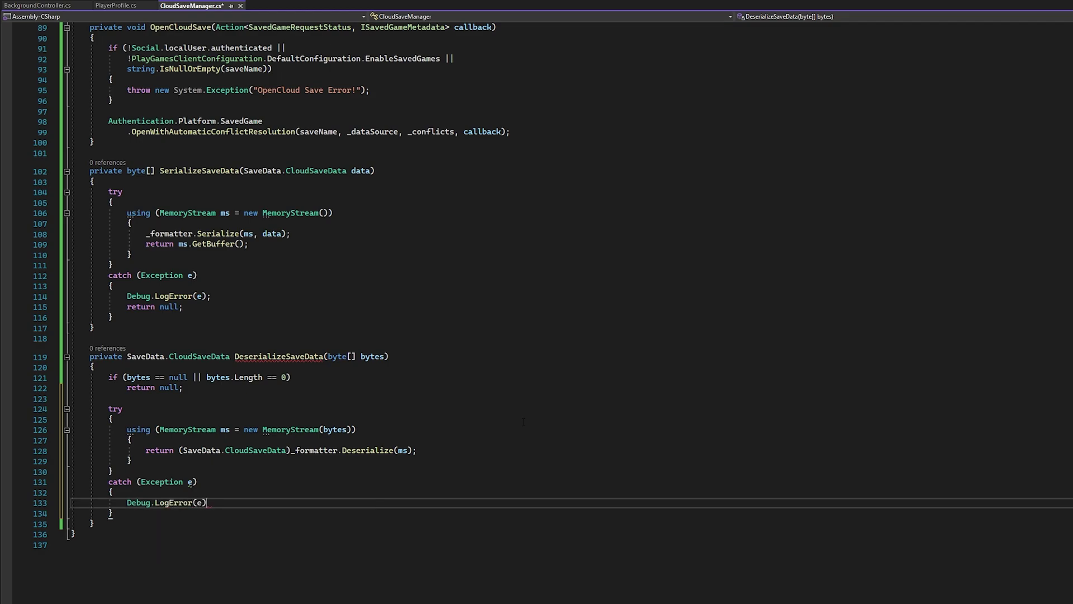
key(Return)
text(return null;)
scroll(524, 422, down, 3)
click(492, 445)
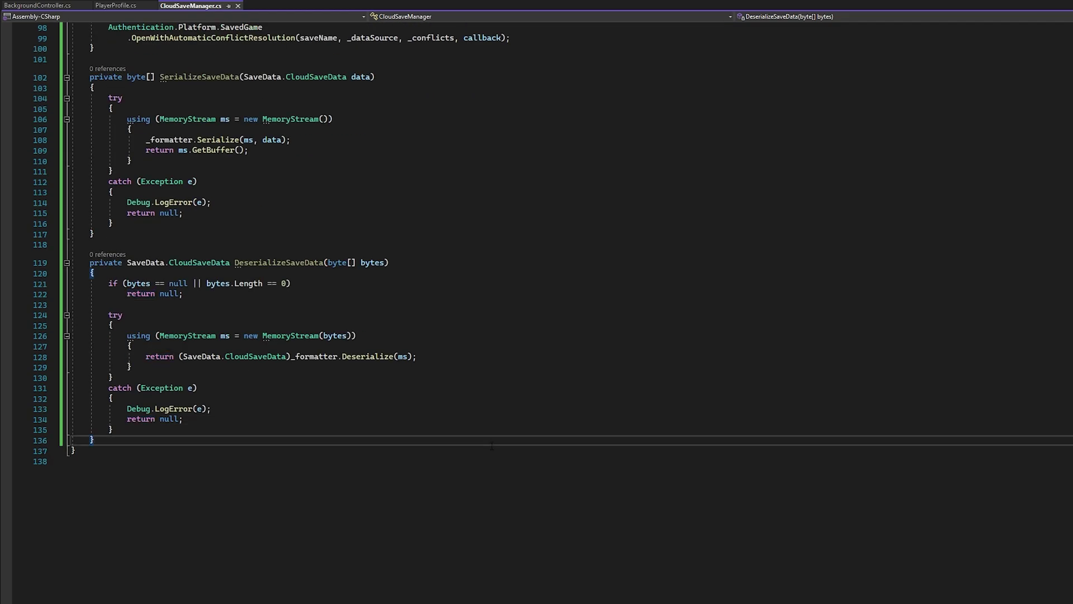
- Make SaveToCloud call OpenCloudSave(OnSaveResponse)
scroll(494, 433, up, 11)
scroll(503, 391, up, 1)
click(615, 240)
text(Op)
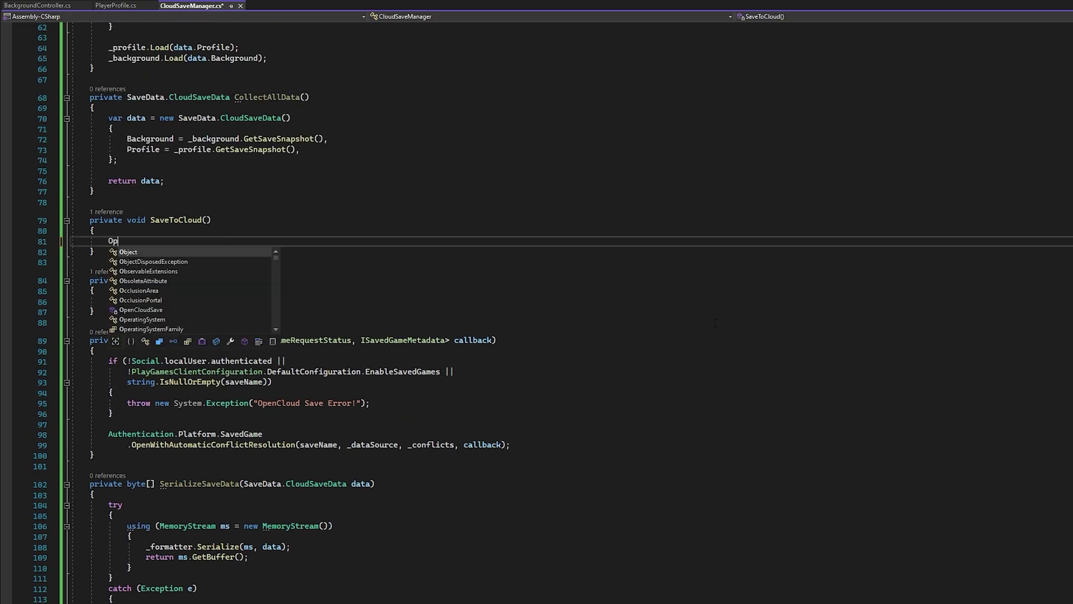
text(enCloudSave(OnSaveResponce)
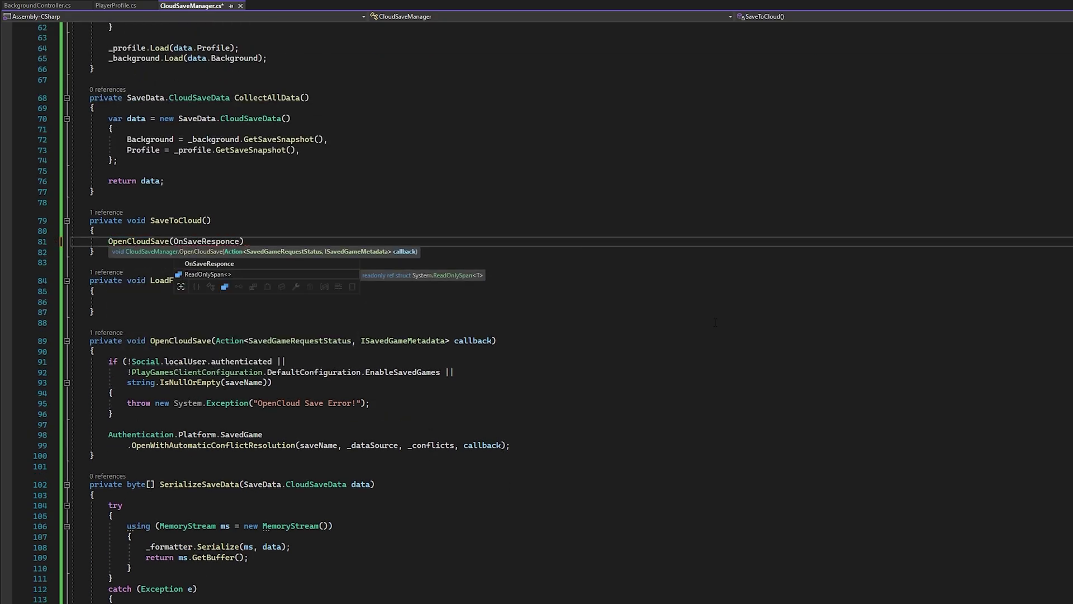
text(;)
key(Down)
key(Return)
key(Return)
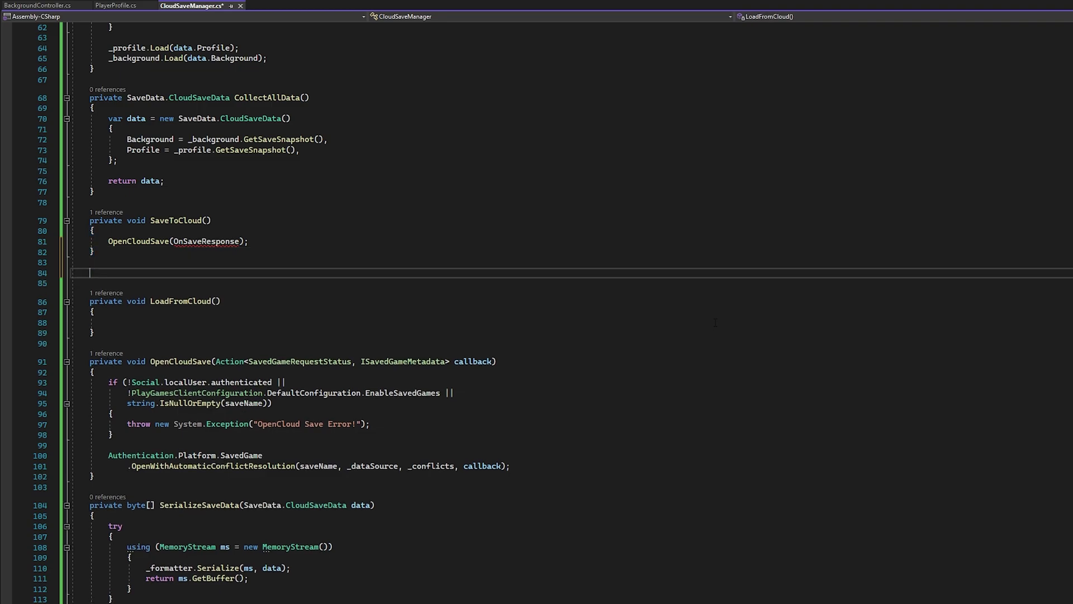
- Declare private void OnSaveResponse(SavedGameRequestStatus status, ISavedGameMetadata metadata) and open its body
text(private void OnSaveresponse()
key(Left)
key(Left)
key(BackSpace)
text(R)
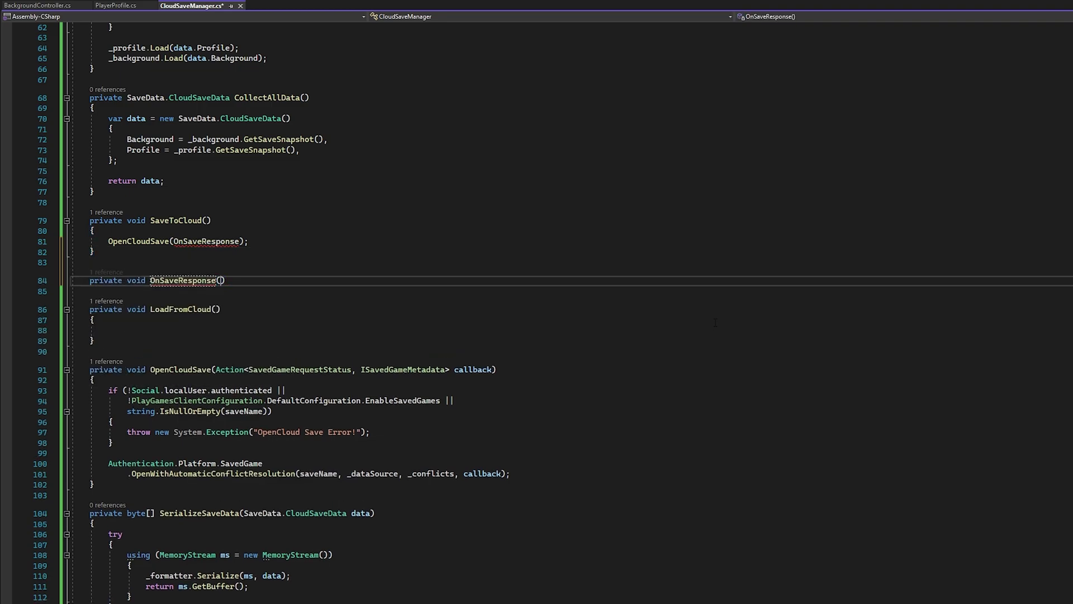
key(End)
key(Left)
text(SavedGa)
key(Tab)
text(status, )
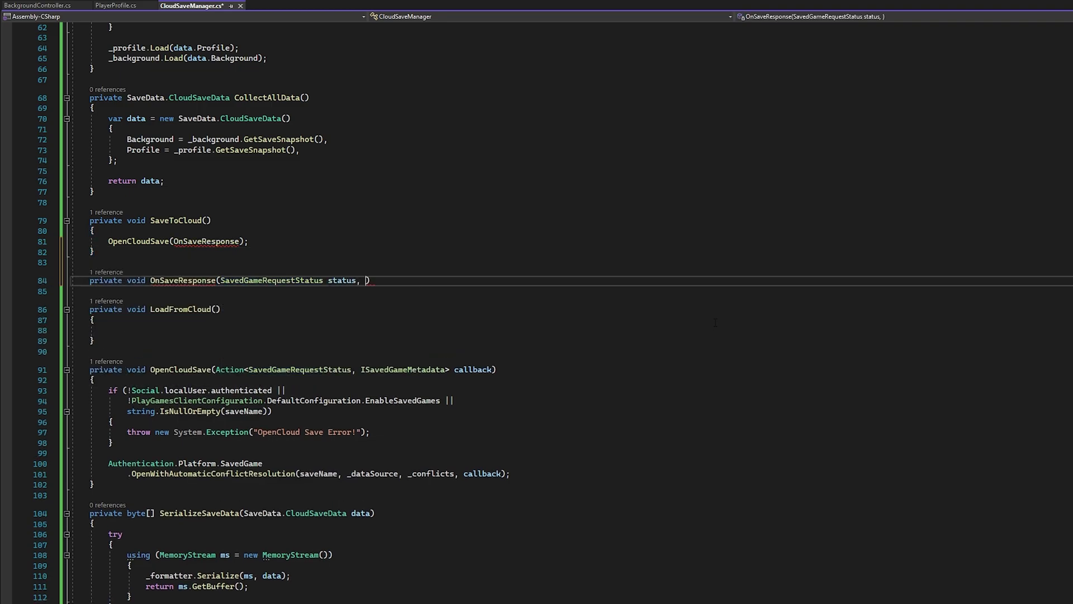
text(ISa)
key(Tab)
text(metada)
key(Tab)
key(End)
key(Return)
text({)
key(Return)
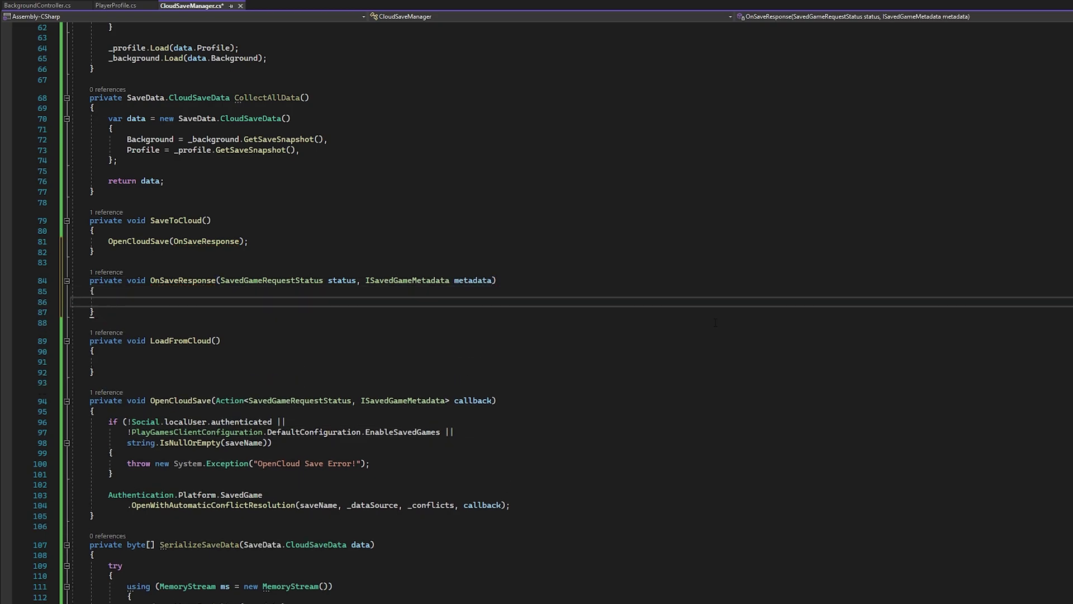
- On Success, store CollectAllData() in rawData and return early if rawData is null
text(if (status == SavedGameRequestStatus.Success))
key(Return)
text({)
key(Return)
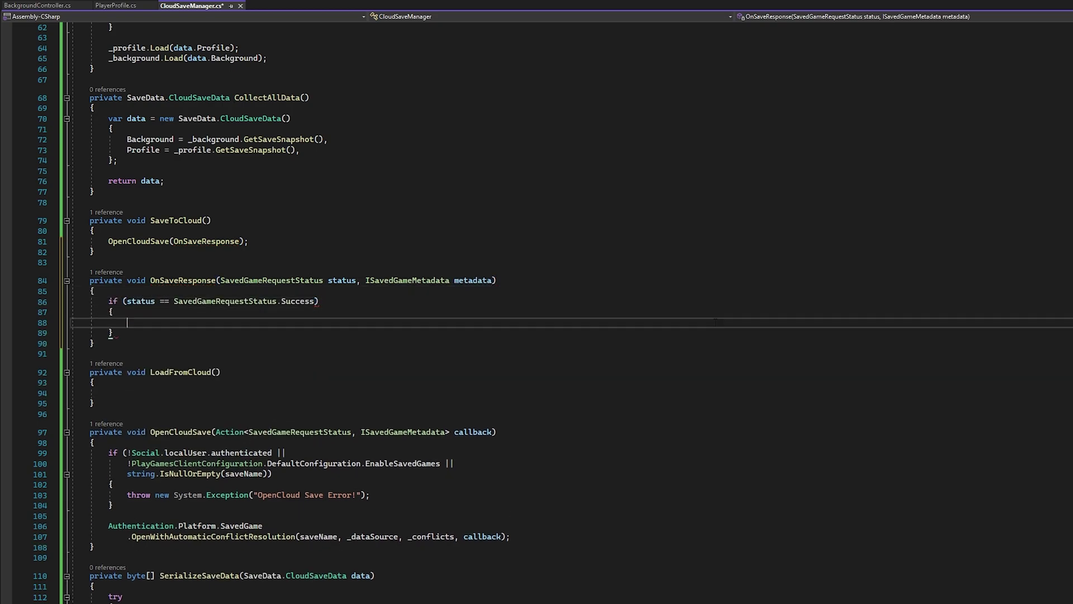
text(Data = Colle)
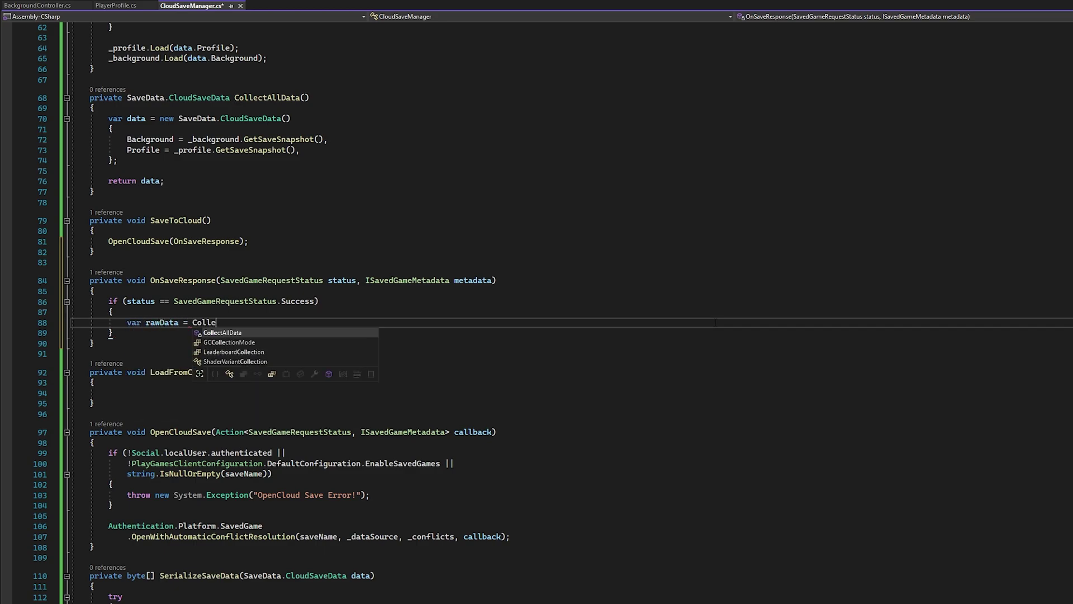
key(Tab)
text(();)
key(Return)
text(if (rawData != null))
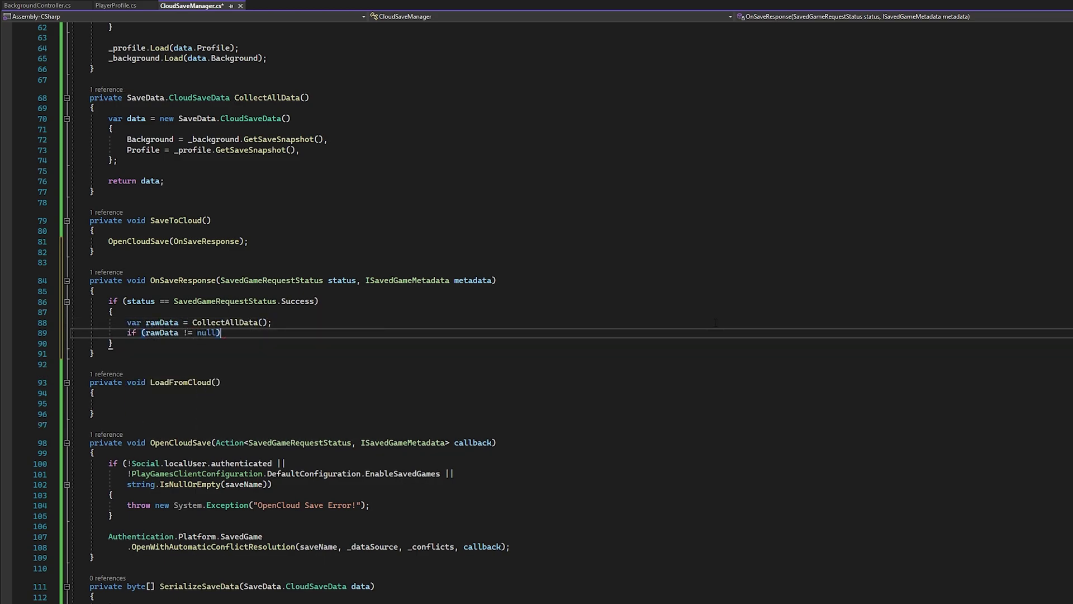
key(Left)
key(Left)
key(Left)
key(BackSpace)
text(=)
key(End)
key(Return)
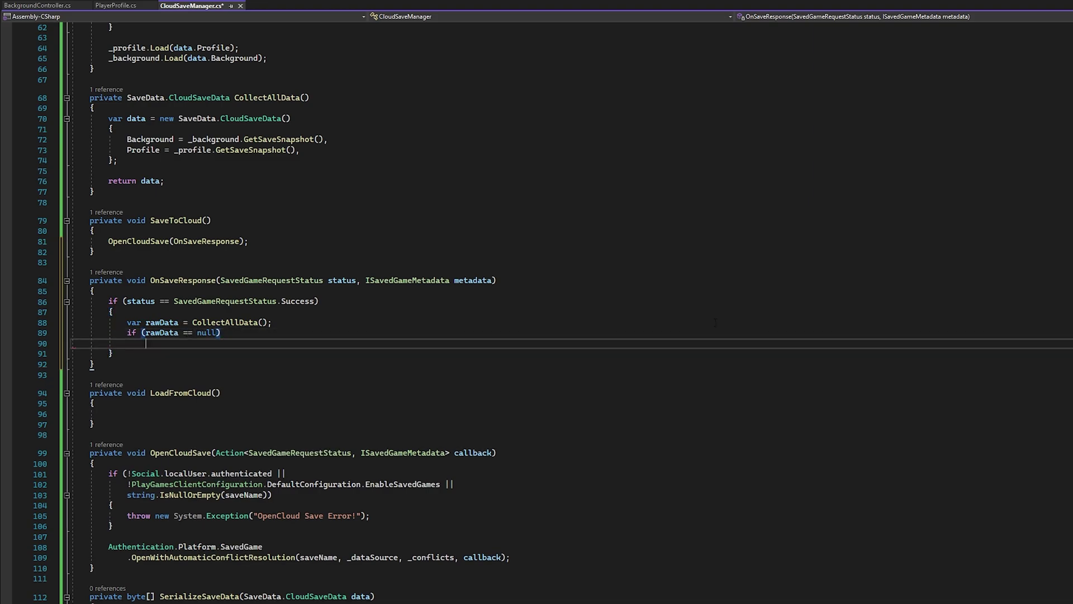
text(return;)
key(Return)
key(Return)
text(var data =)
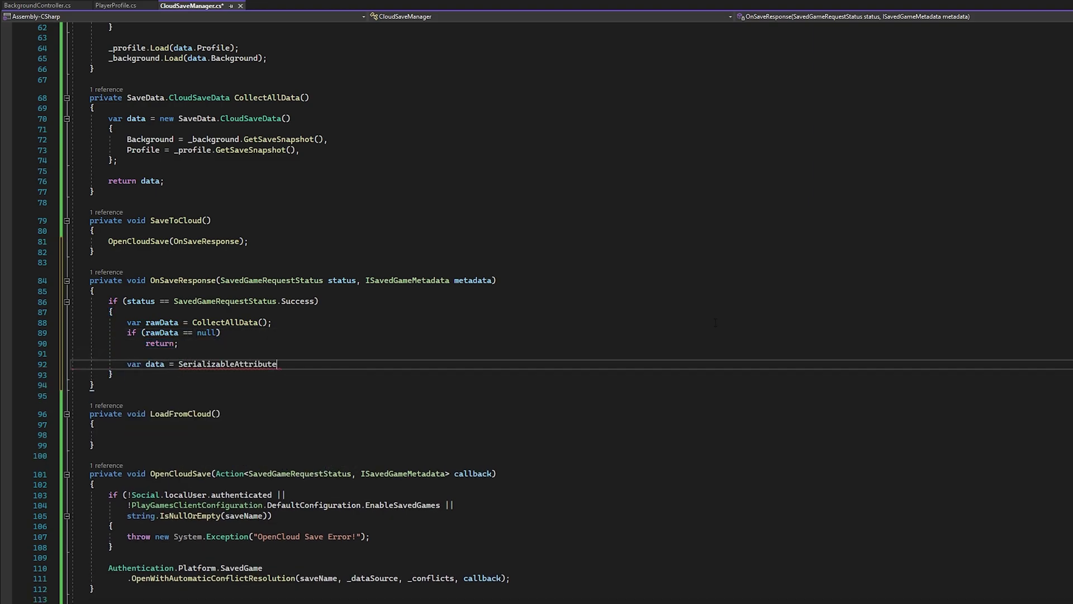
- Serialize rawData with SerializeSaveData into data, returning early if data is null
text(Seri)
key(Tab)
text((ra)
key(Tab)
text();)
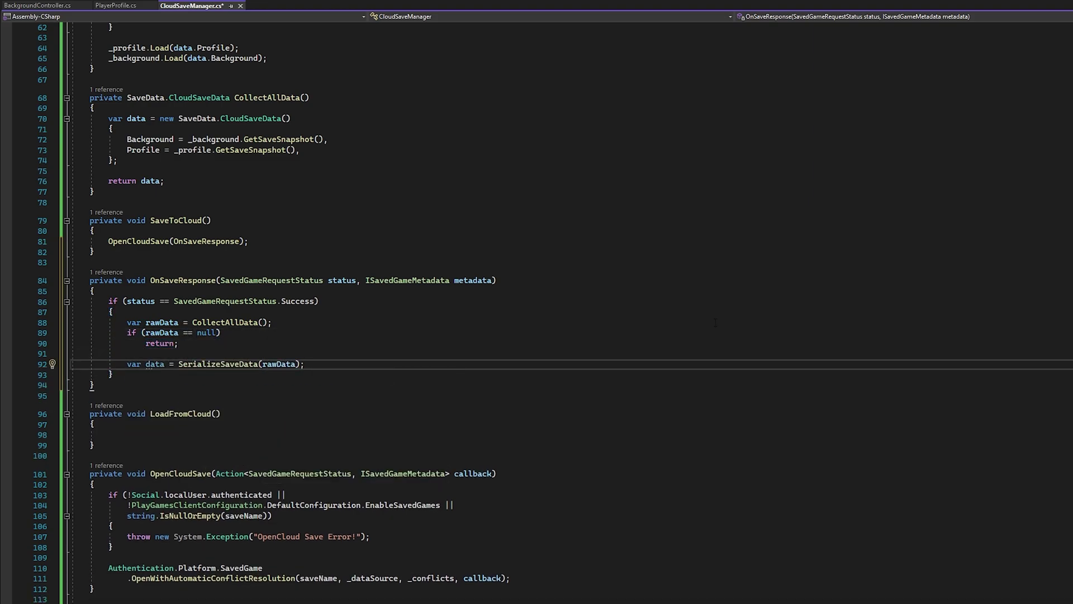
key(Return)
text(if (data == null))
key(Return)
text(return;)
key(Return)
key(Return)
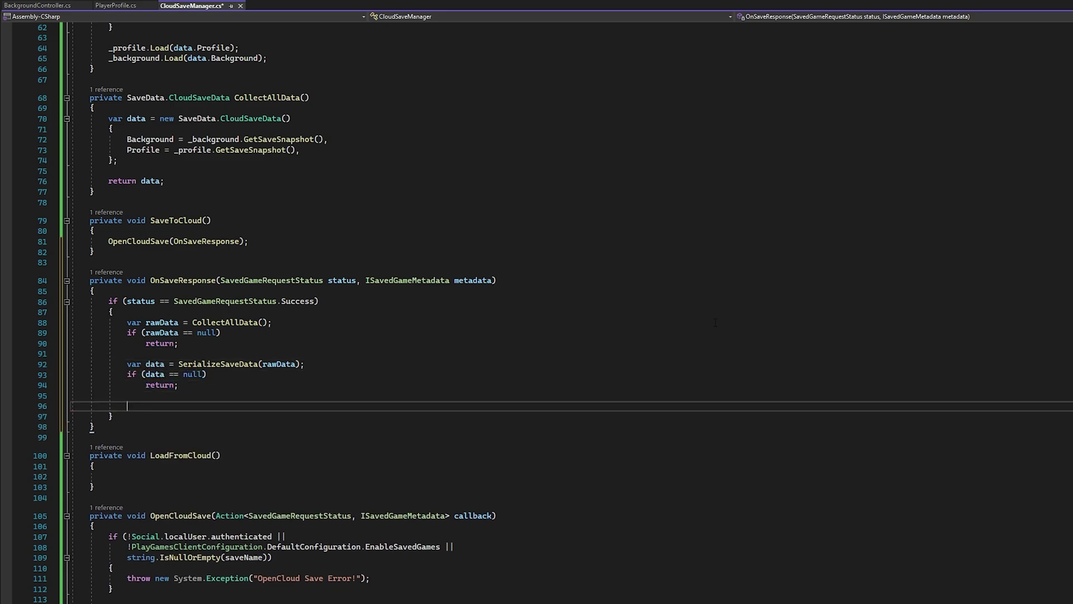
- Create update with new SavedGameMetadataUpdate.Builder().Build()
text(var update = new SavedGameMe)
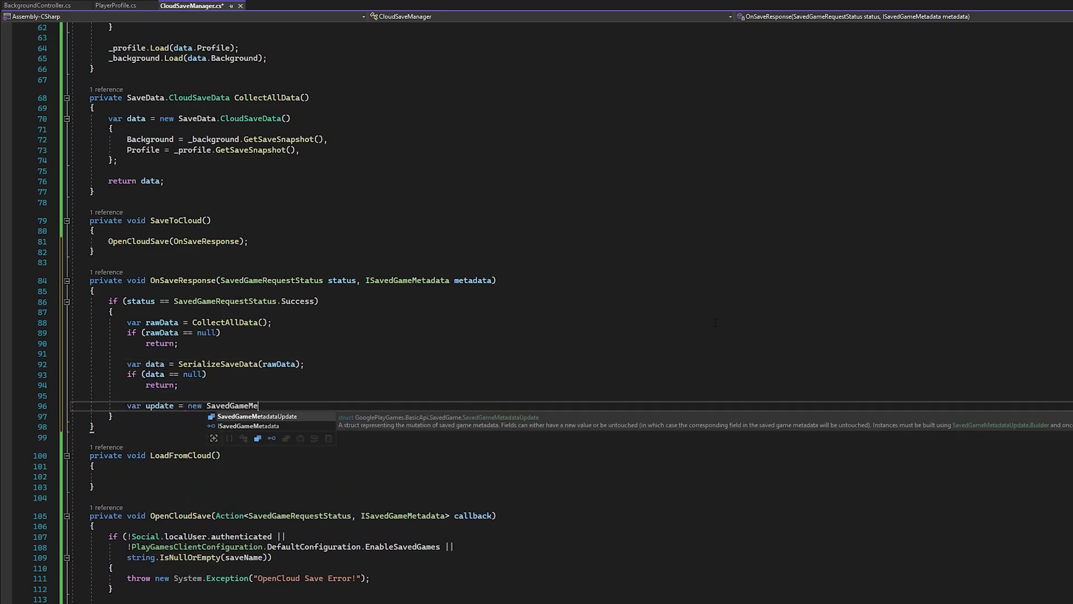
key(Tab)
text(()
key(BackSpace)
text(.Bu)
key(Tab)
text(().B)
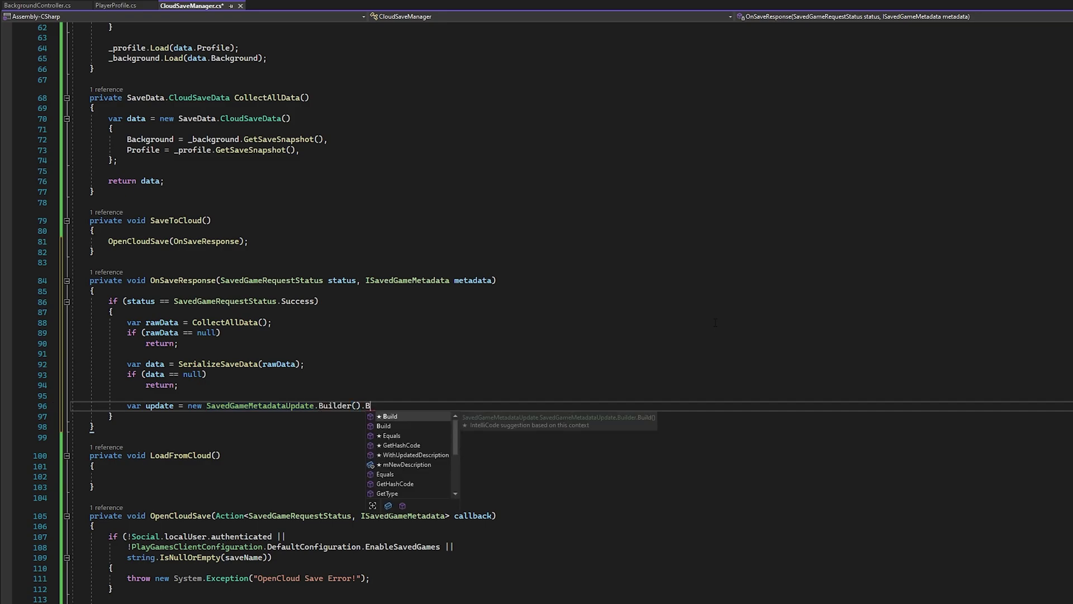
text(uild();)
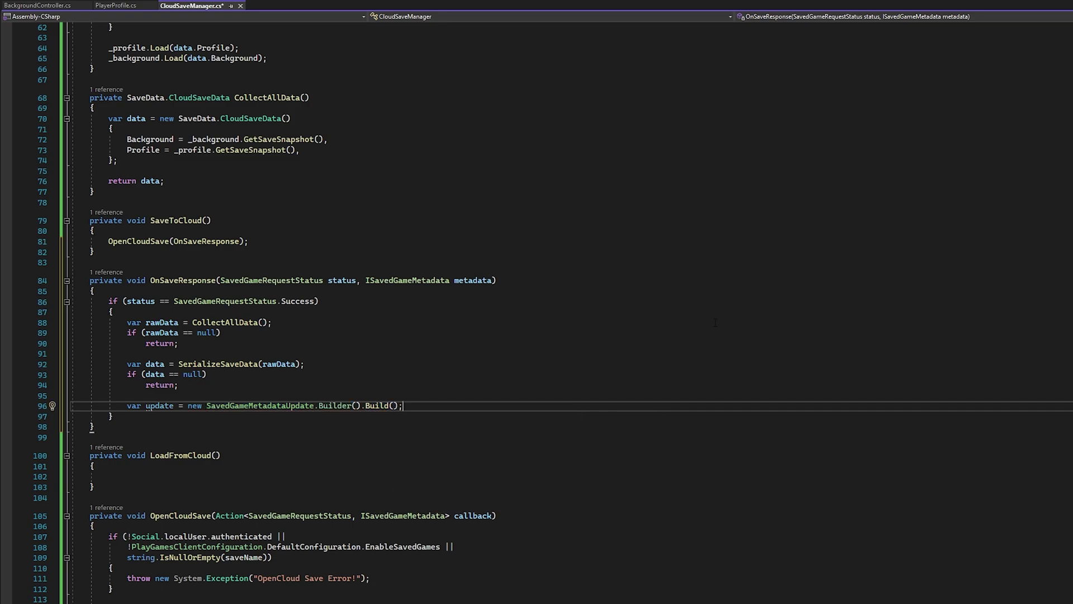
key(Return)
- Commit the save via Authentication.Platform.SavedGame.CommitUpdate(metadata, update, data, SaveCallback)
text(ut)
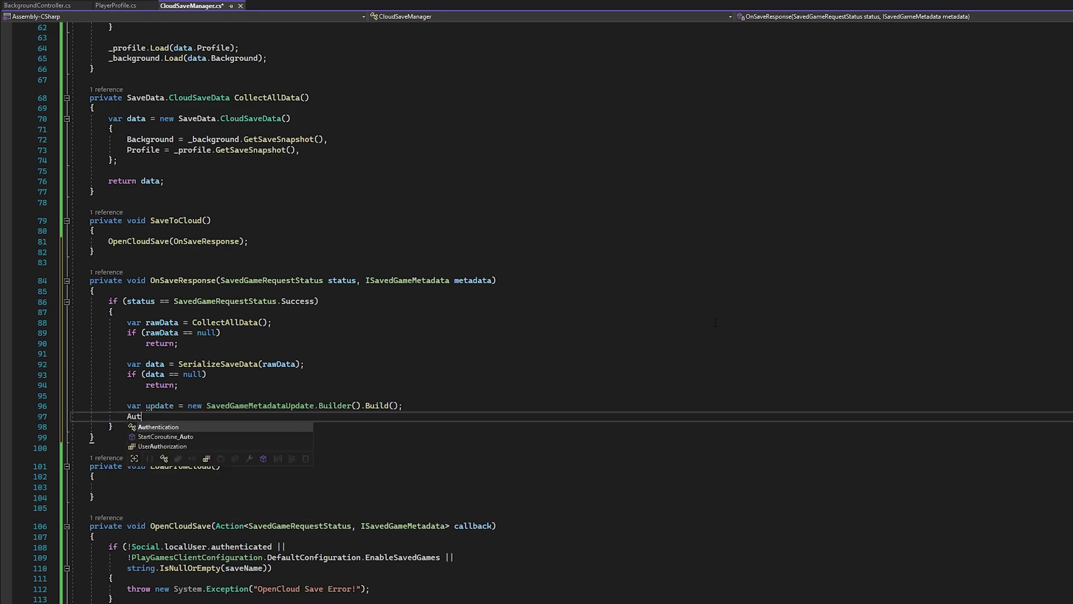
key(Tab)
text(.Platform.Sa)
key(Tab)
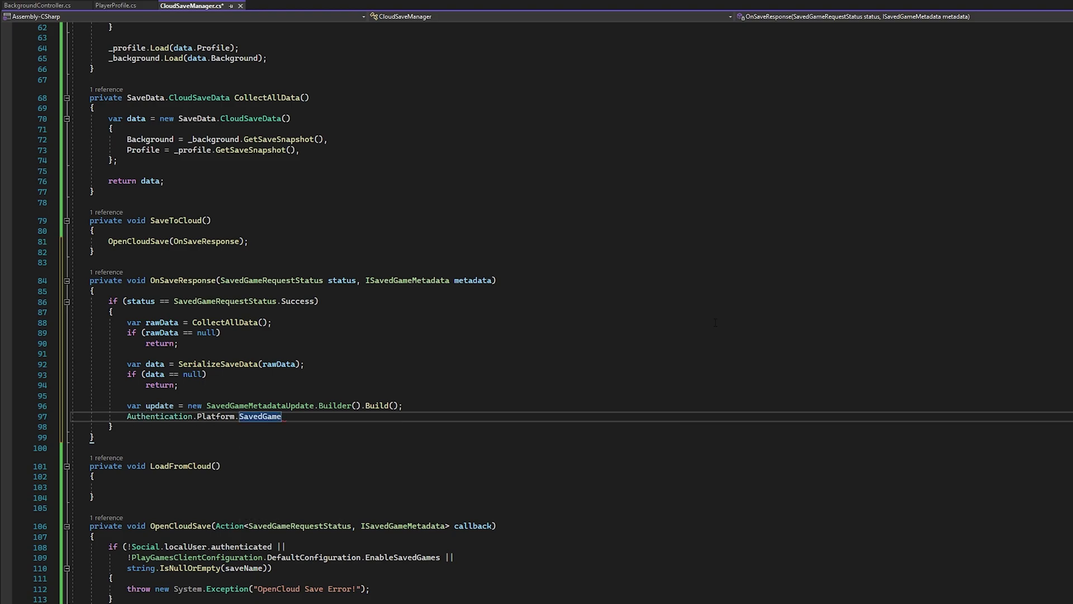
text(.Com)
key(Tab)
text((metadata, update, )
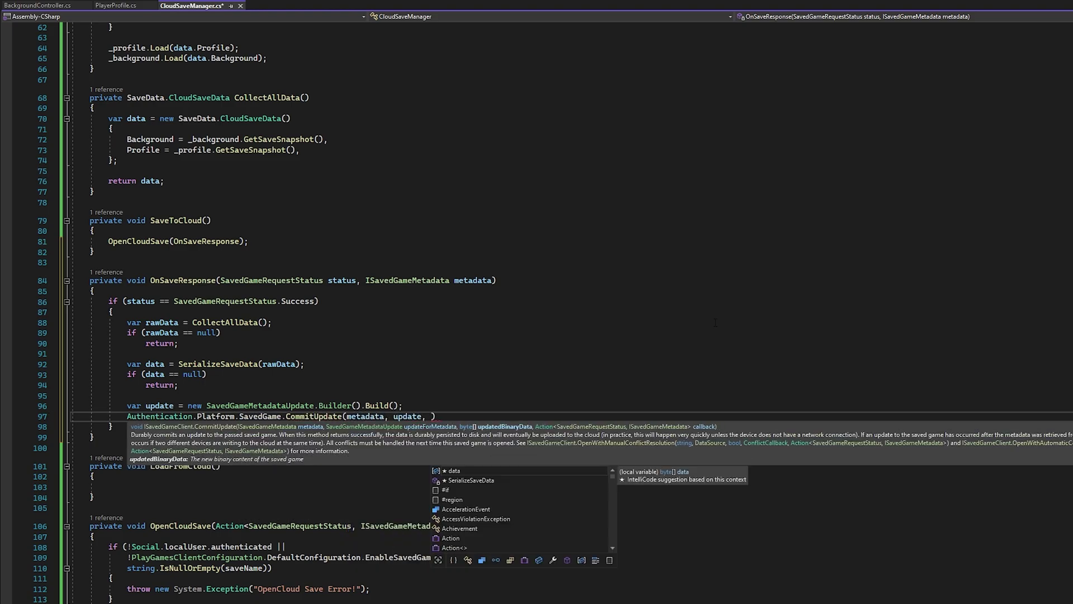
text(data, SaveCal)
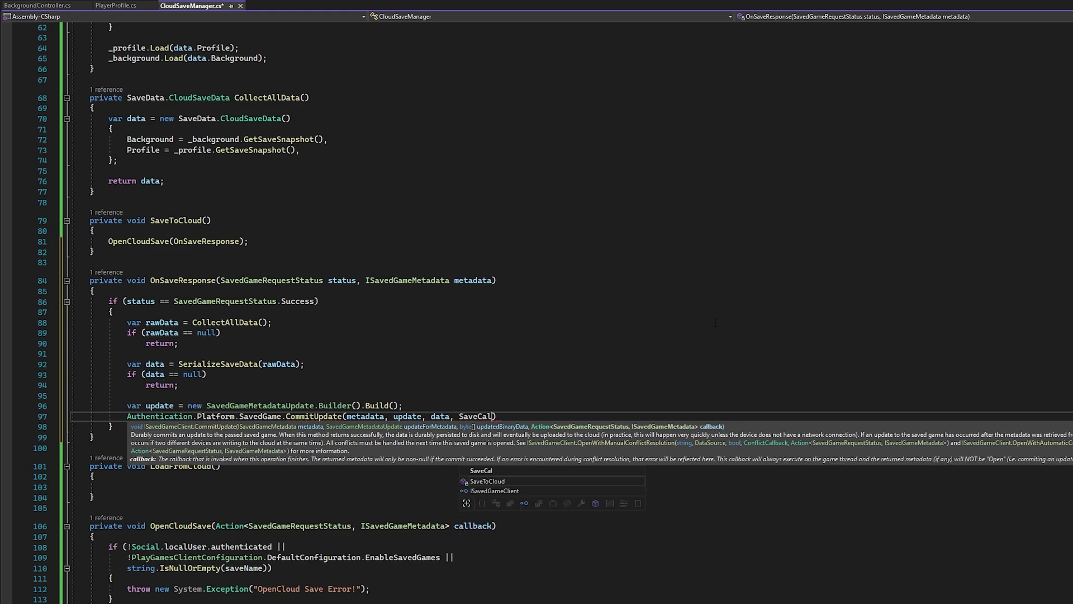
text(lback);)
key(Down)
key(Return)
- Add an else branch logging Debug.LogError("OnSaveResponse error!")
text(else)
key(Return)
text({)
key(Return)
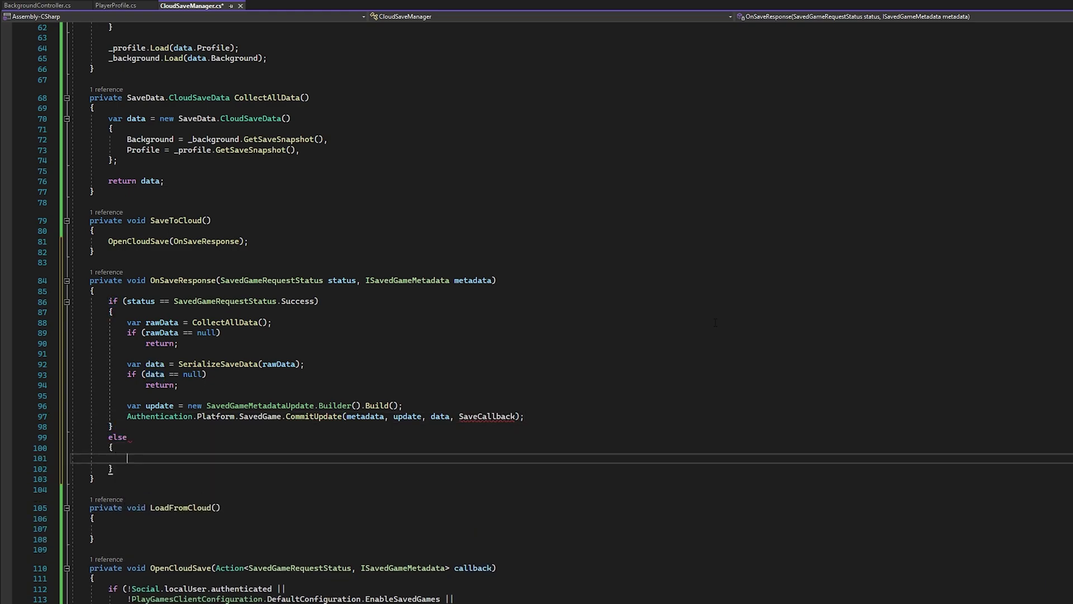
text(Debug.LogError(")
text(OnSaveResponse e)
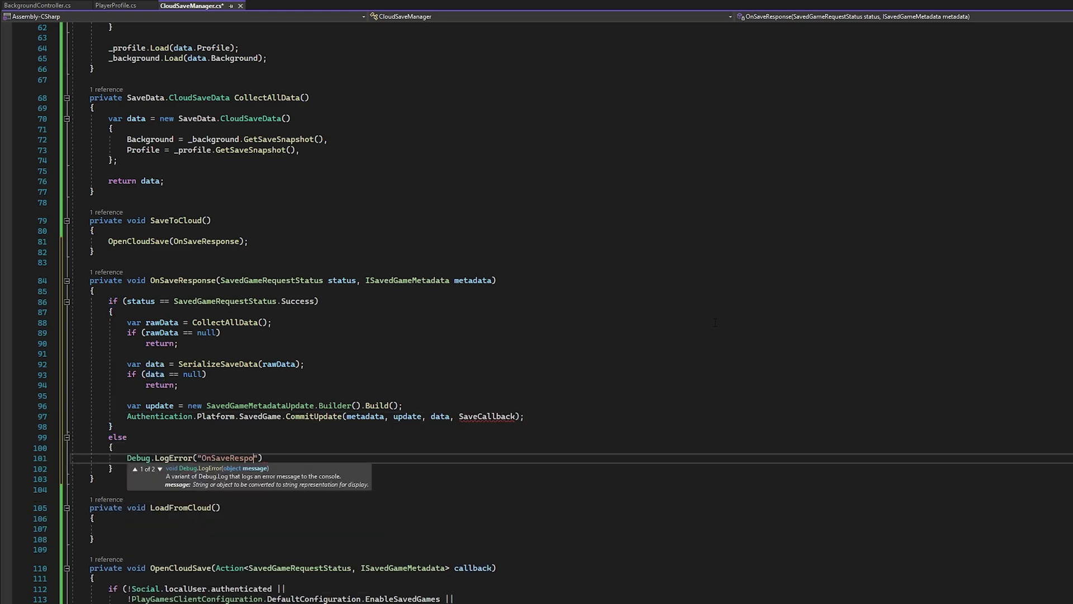
text(rror!");)
- Write a SaveCallback(status, metadata) method that checks the request status, then save the file
key(Down)
key(Down)
key(Return)
key(Return)
text(private voi)
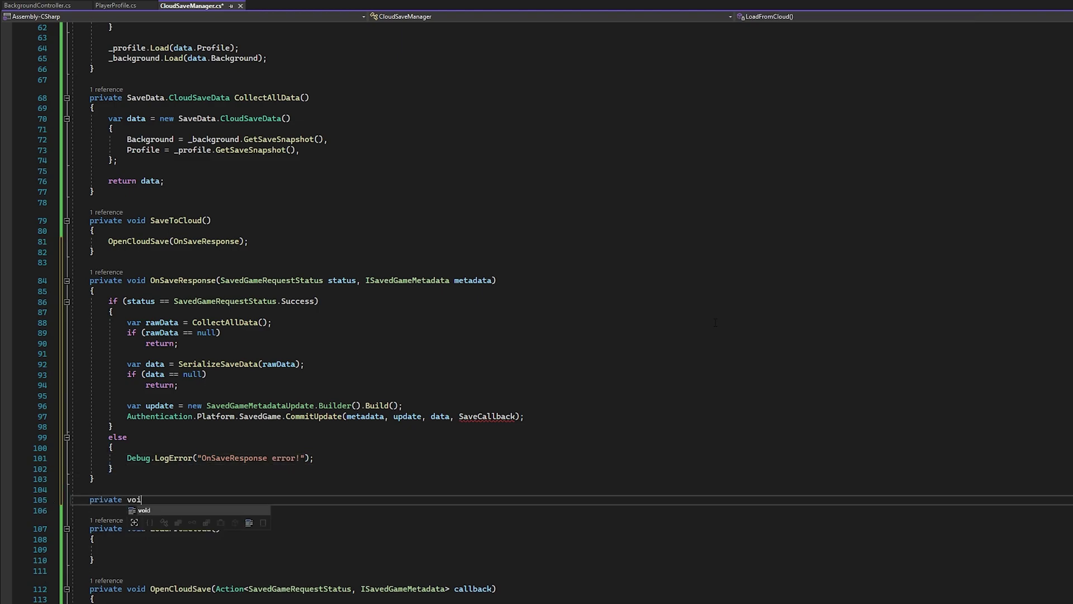
text(d SaveCallback()
scroll(699, 302, down, 3)
text(SavedGameRequestStatus status, ISavedGameMetadata metadata)
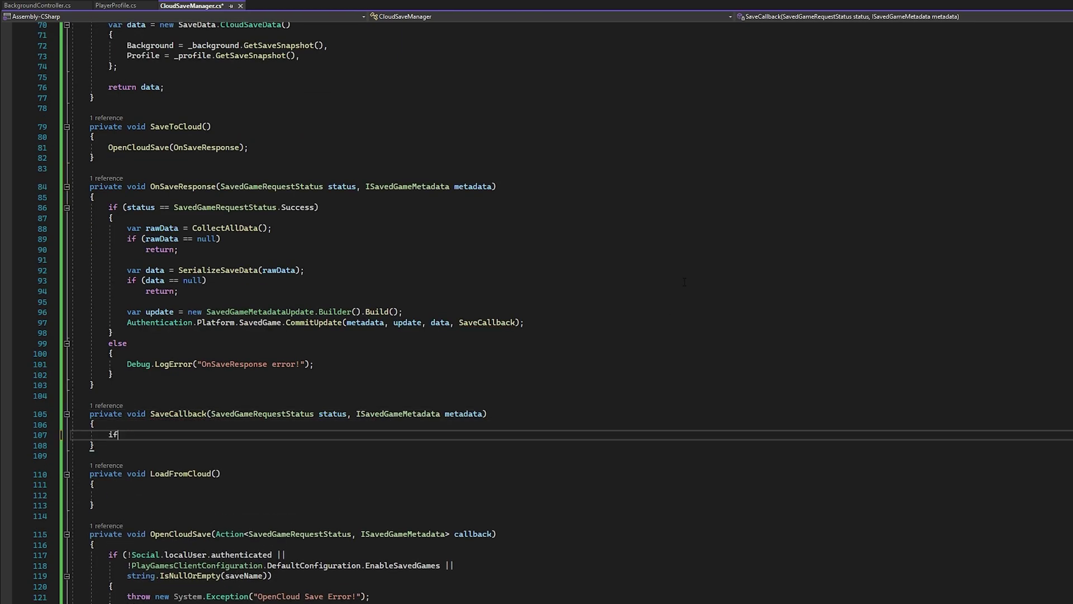
text( { if (status == SavedGameRequestStatus.Success) Debug.Log("Data saved successfully!"); else Debug.Log("Data saved successfully!");is not )
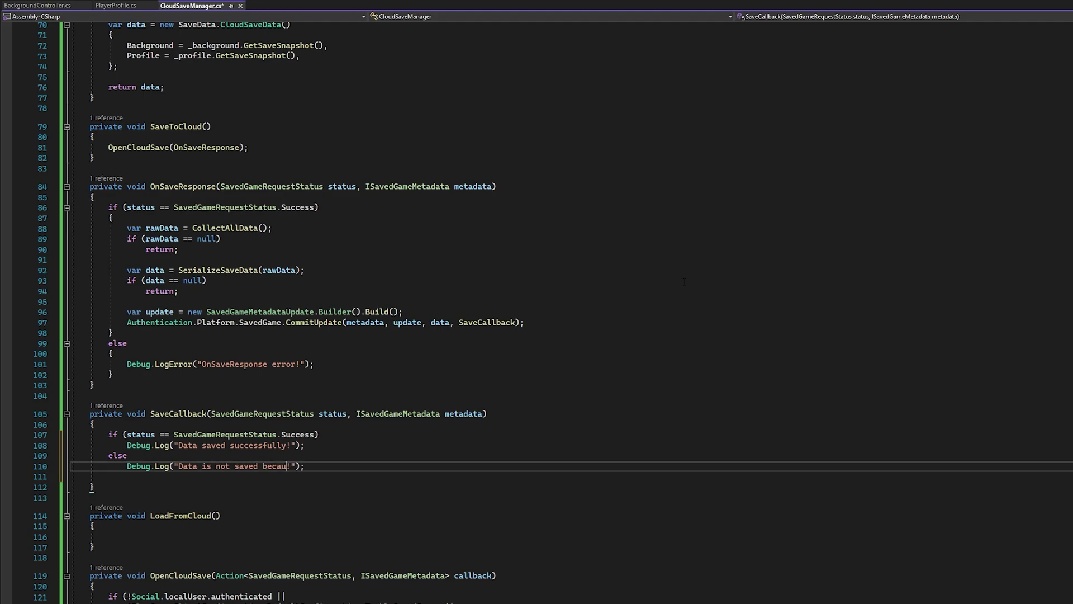
text(because of some error)
key(ctrl+s)
- Make LoadFromCloud call OpenCloudSave(OnLoadResponse)
scroll(677, 276, down, 10)
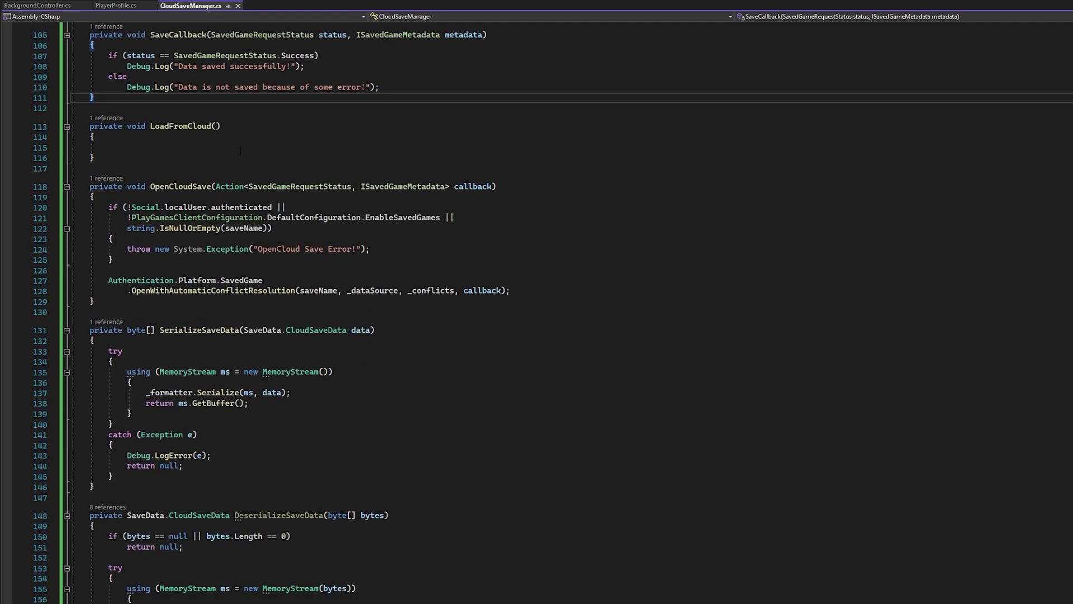
click(109, 147)
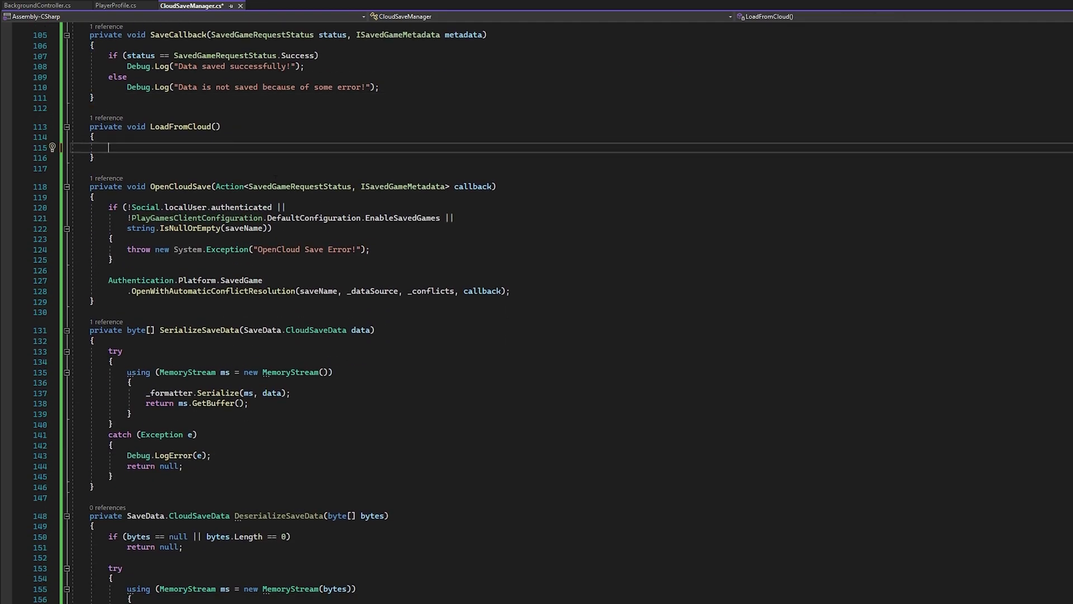
text(OpenCloudSave(OnLoadRespo)
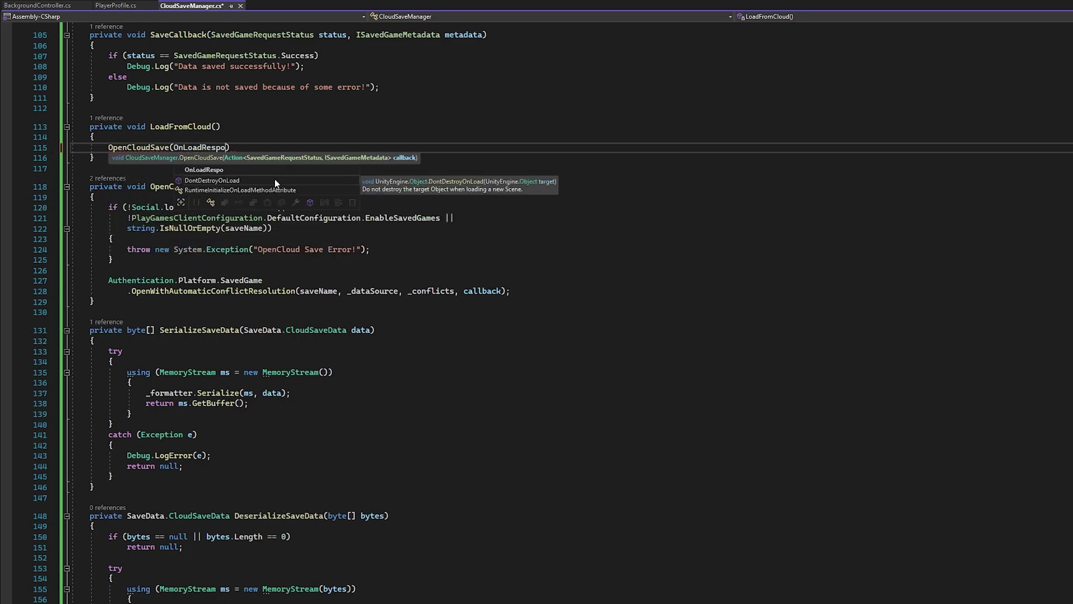
text(nse);)
key(Down)
key(Down)
key(Return)
- Declare OnLoadResponse(SavedGameRequestStatus status, ISavedGameMetadata metadata)
text(private void OnLoadResponse())
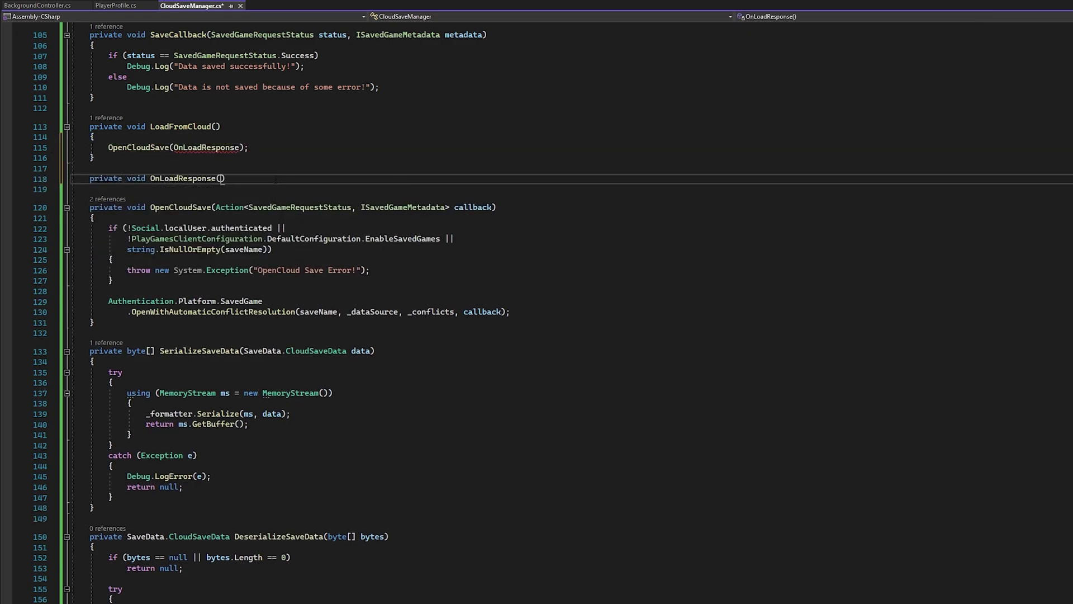
key(Return)
text(SavedGameRequestStatus status)
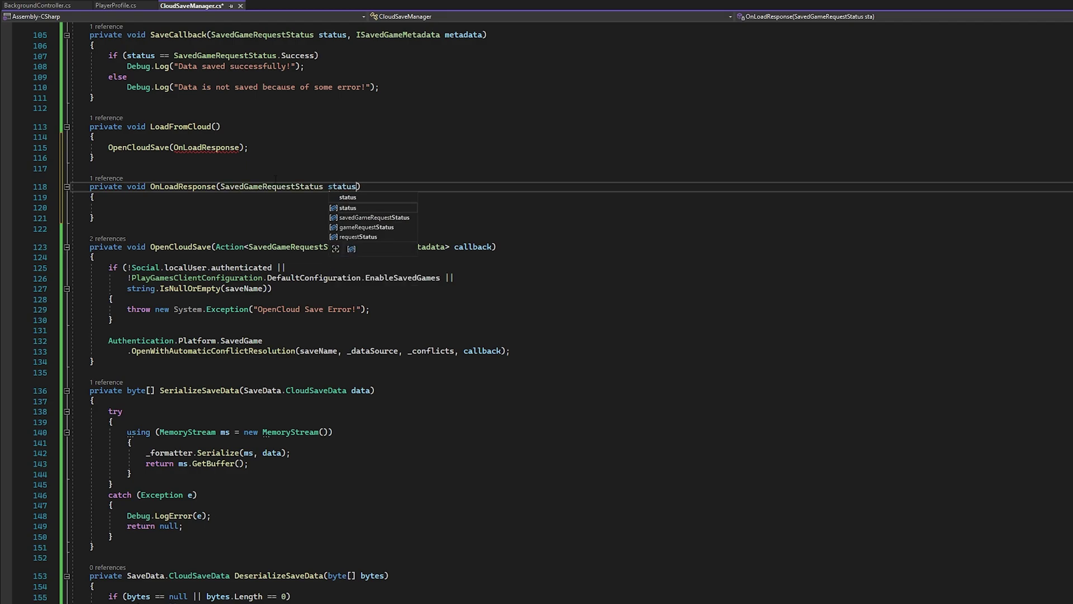
text(, ISaved)
key(Tab)
text(metadata)
key(Down)
key(Down)
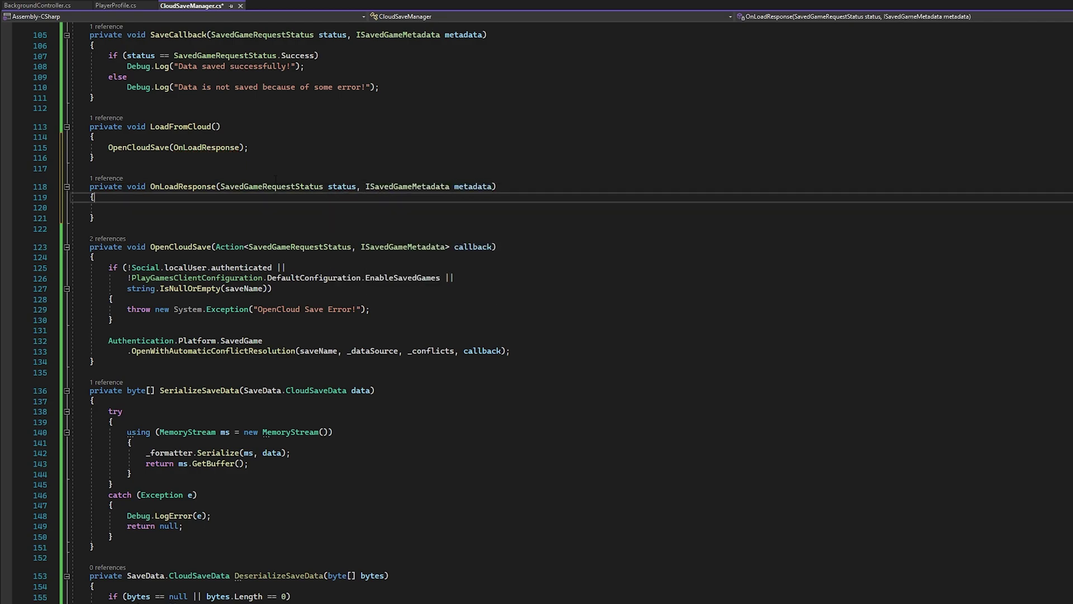
- On Success, call ReadBinaryData(metadata, LoadCallback); otherwise call UseLocalData()
text(if (sta)
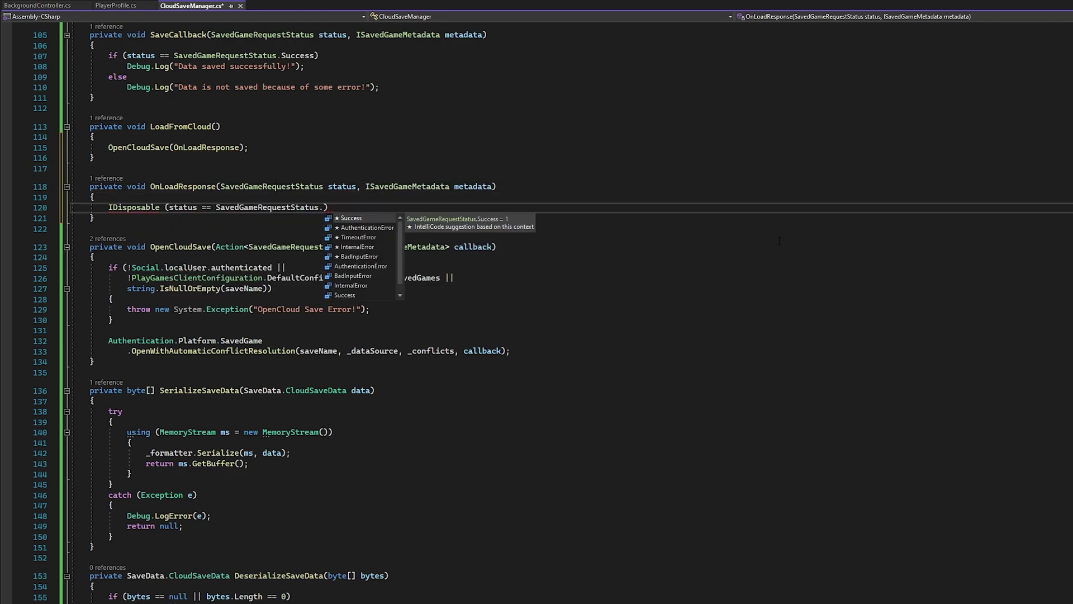
text(tus == SavedGameRequestStatus.Success)
key(Right)
key(Return)
text({)
key(Return)
key(Down)
key(Return)
text(else)
key(Return)
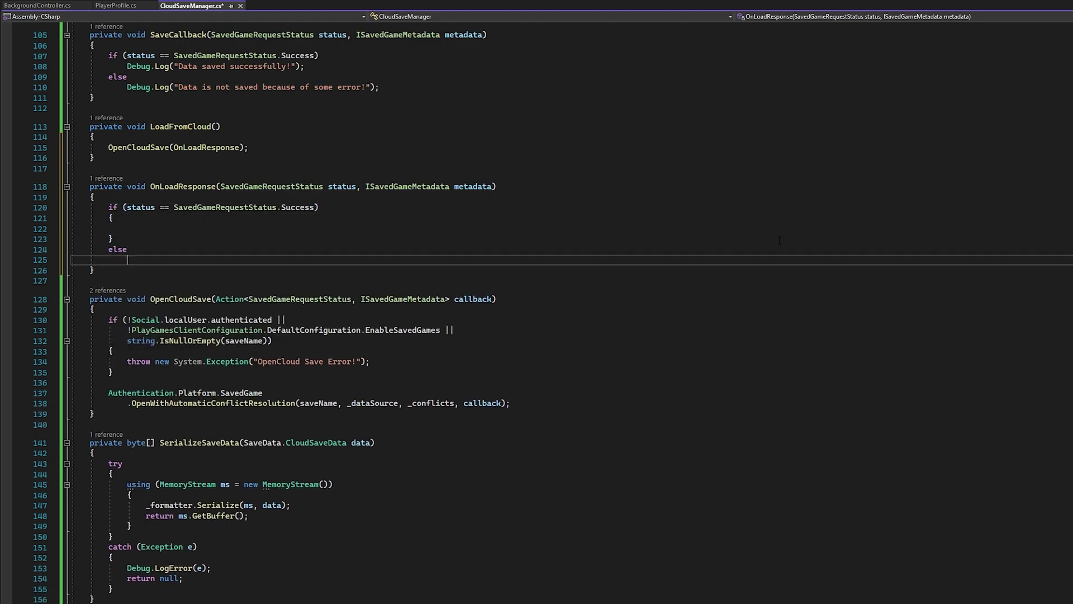
text(UseLocalData();)
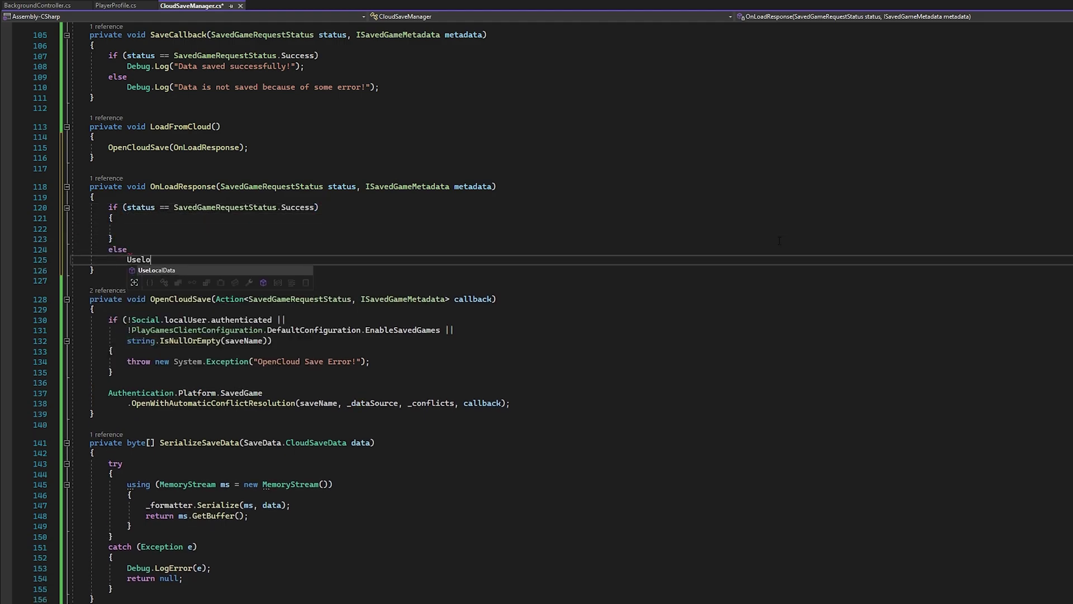
key(Up)
key(Up)
key(Up)
text(Authentica)
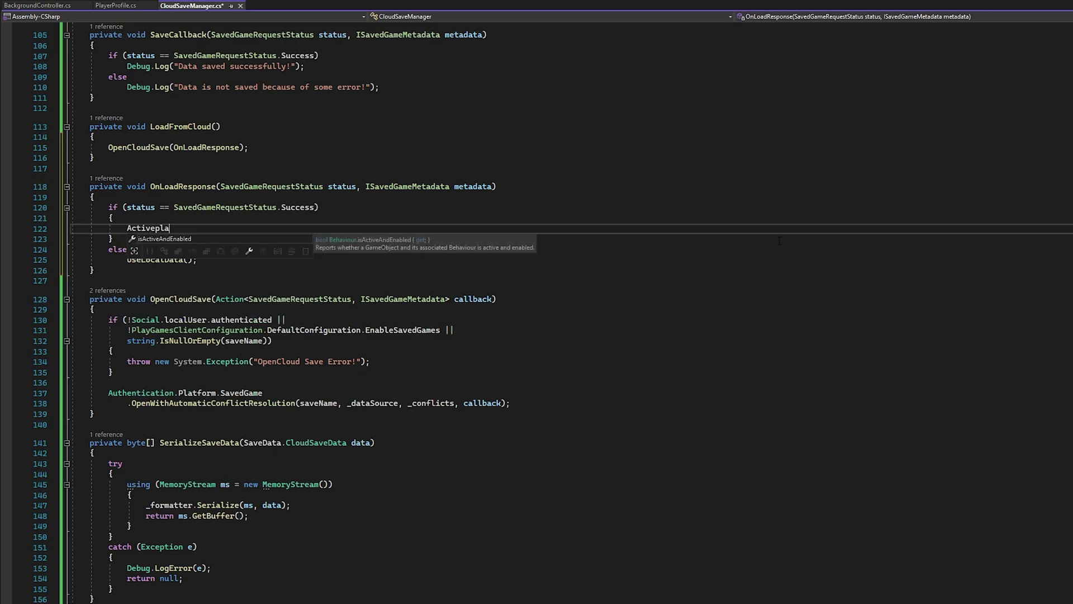
text(tion.Platform.SavedGame)
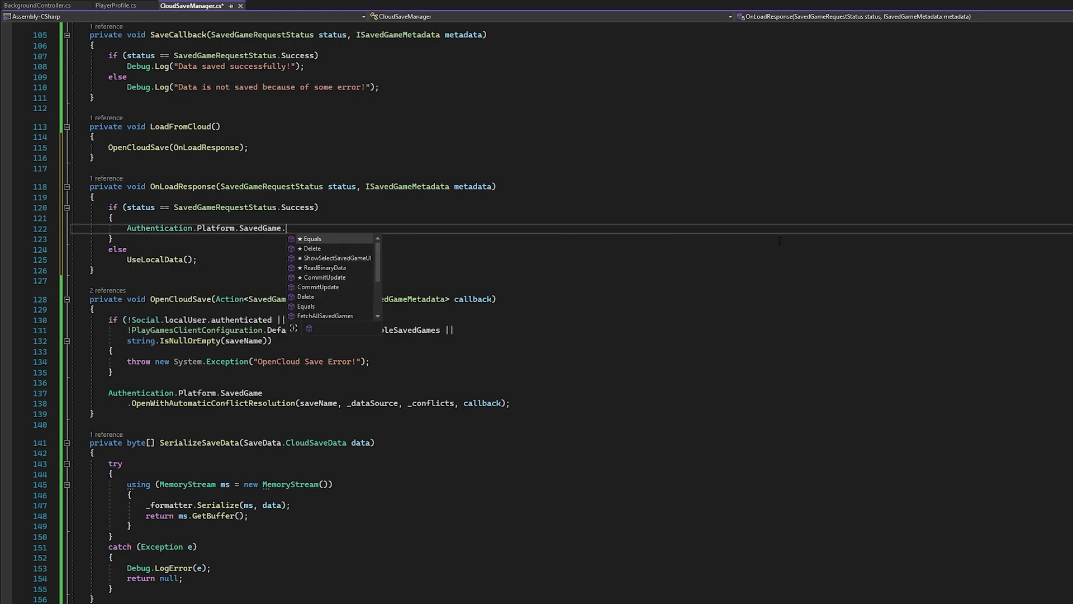
text(.ReadBinaryData(metadata, LoadCallback)
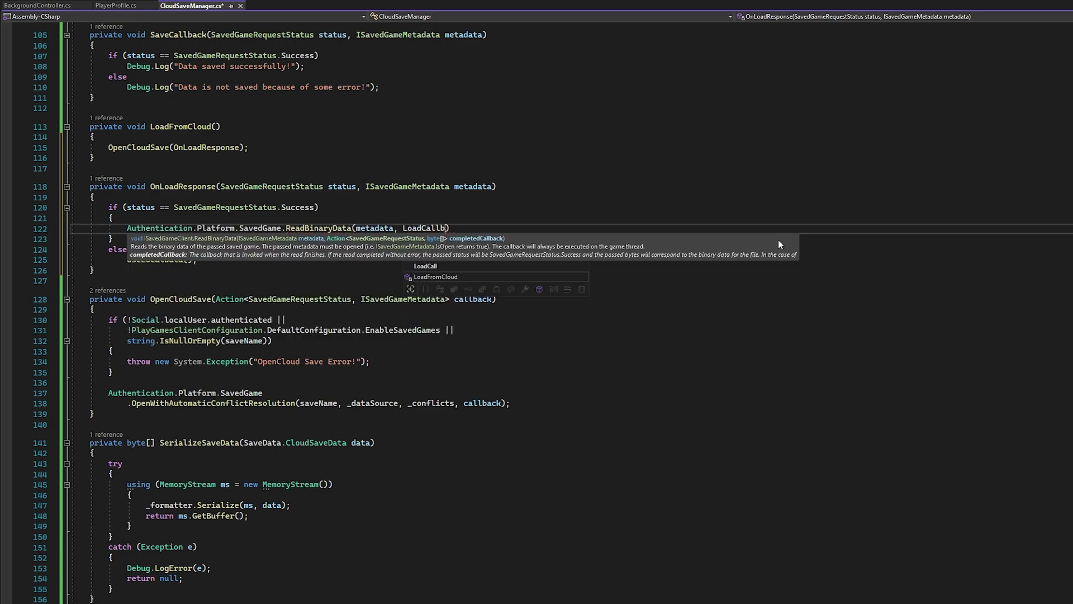
text();)
key(Down)
key(Down)
key(Down)
key(End)
key(Return)
key(Return)
- Declare LoadCallback(SavedGameRequestStatus status, byte[] data) by reusing OnLoadResponse's parameters, and save
text(private void LoadCallback())
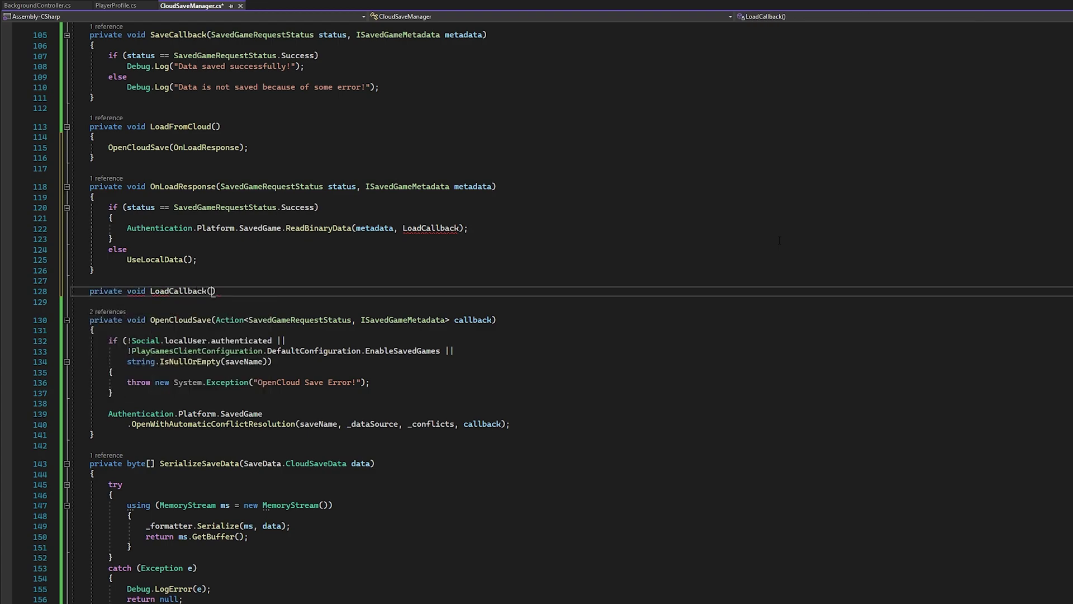
drag(220, 186, 494, 187)
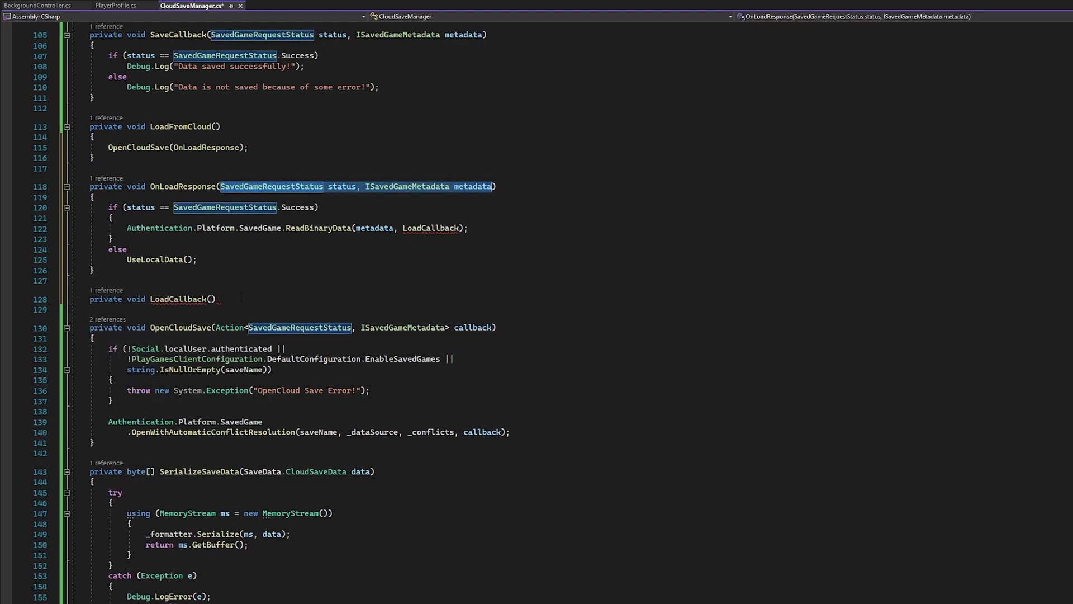
key(ctrl+c)
click(212, 300)
key(ctrl+v)
key(ctrl+BackSpace)
key(ctrl+BackSpace)
text(byte[] data)
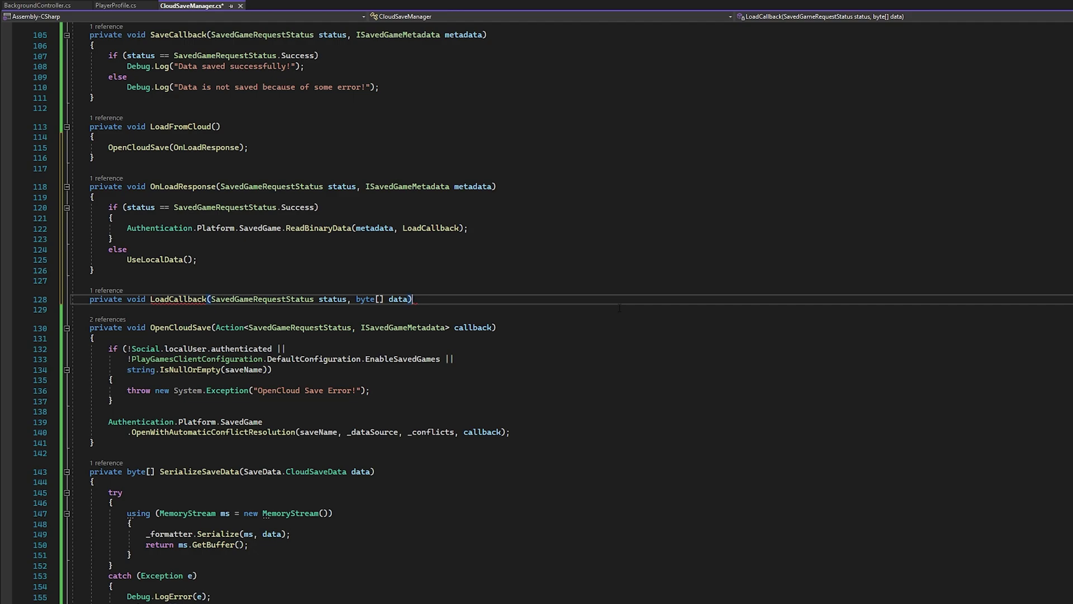
key(Return)
text({)
key(Return)
key(ctrl+s)
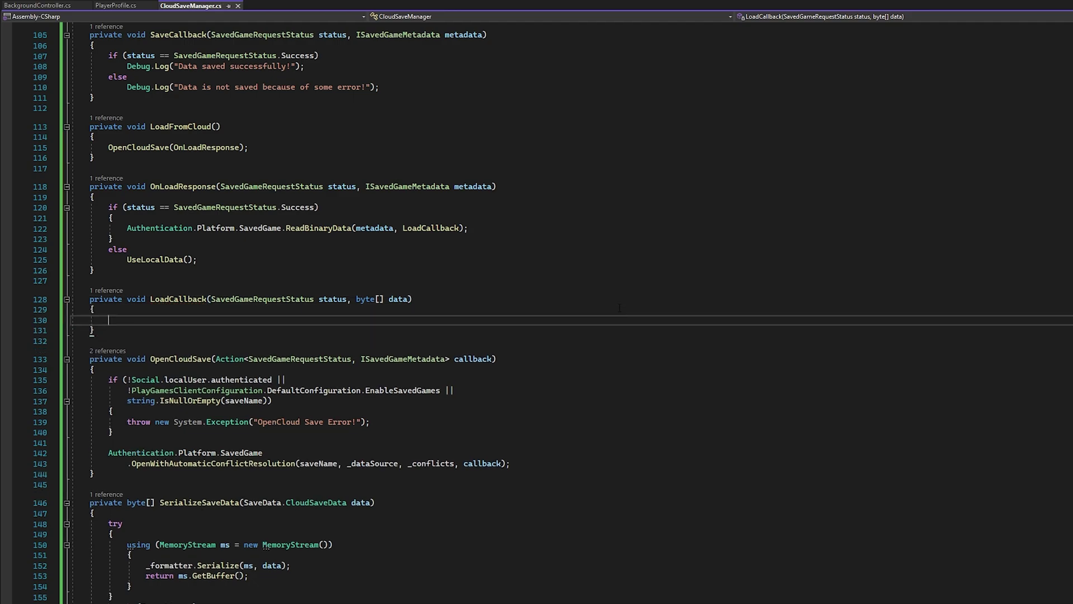
- In LoadCallback, apply ApplyCloudData(DeserializeSaveData(data), data.Length > 0) on Success, else UseLocalData(); save
text(if (status == SavedGameRequestStatus.Success))
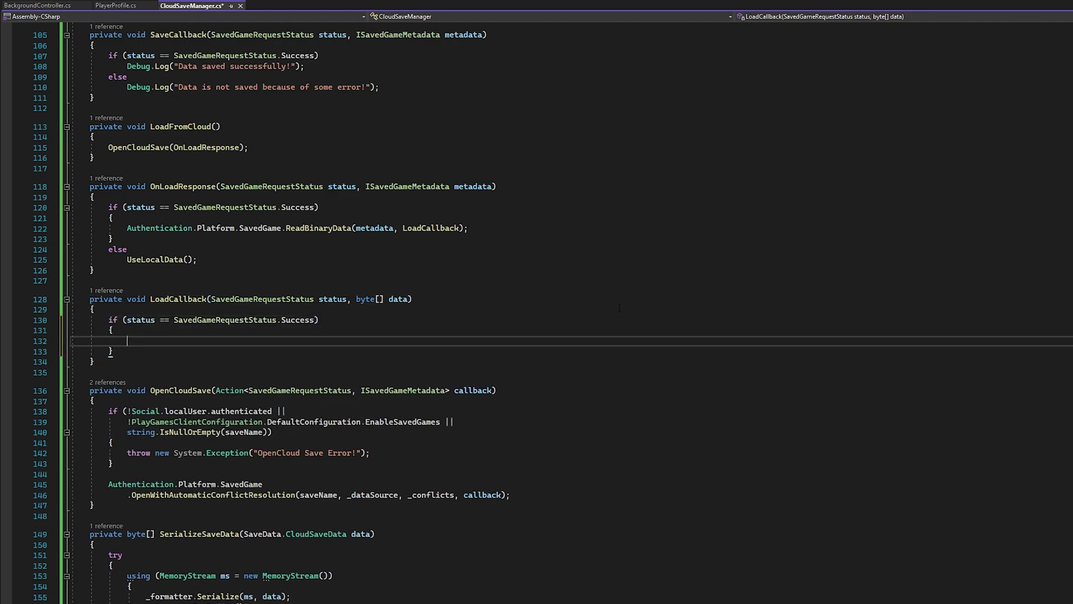
text( {  } else     UseLocalData();)
key(Up)
key(Up)
key(Up)
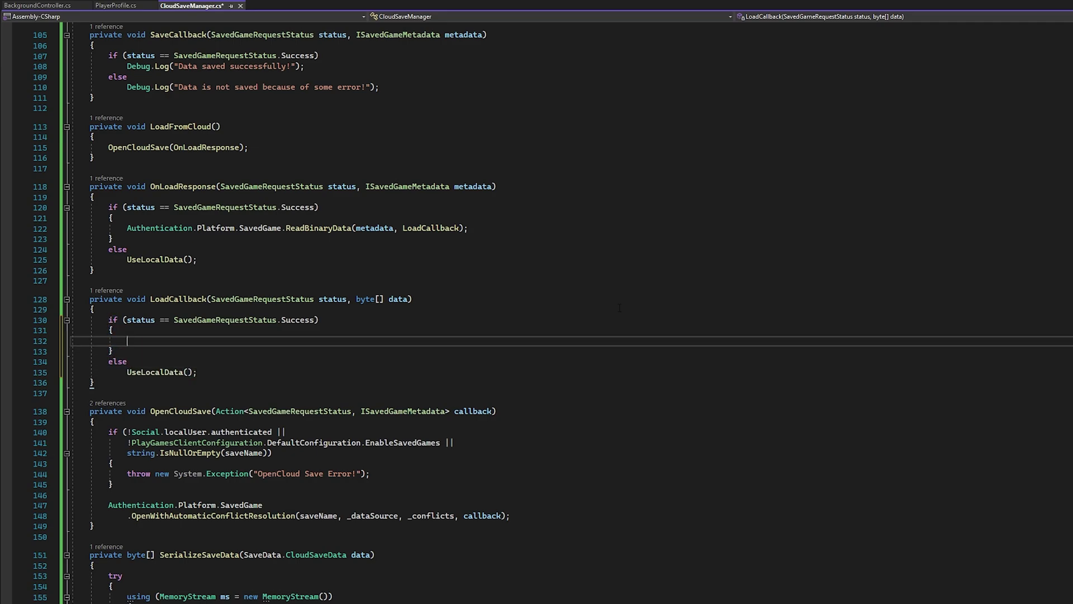
text(ApplyCloudData()
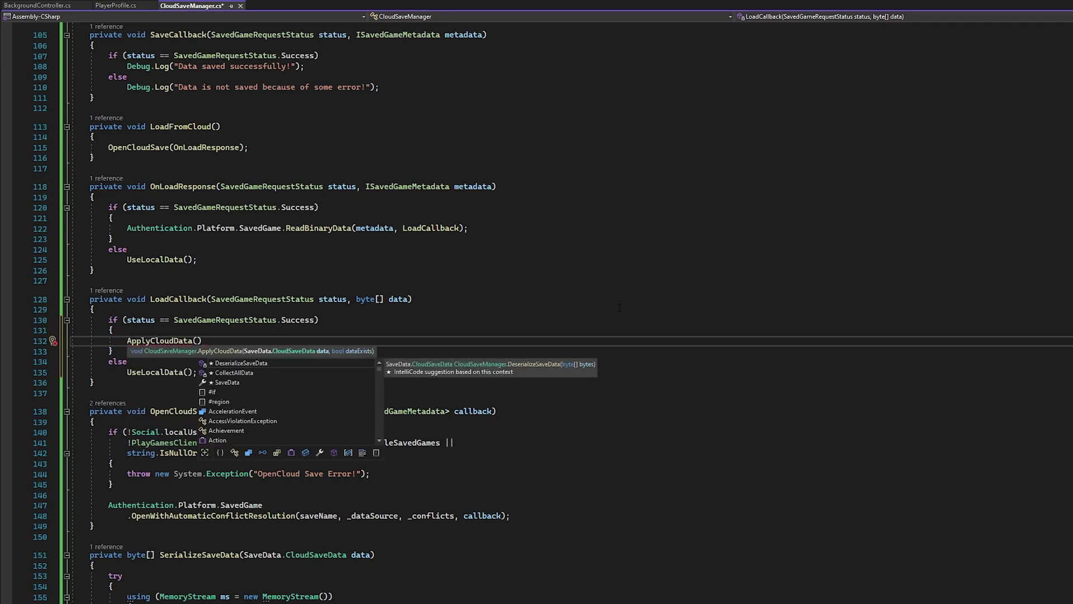
text(DeserializeSaveData(da)
key(Left)
key(Left)
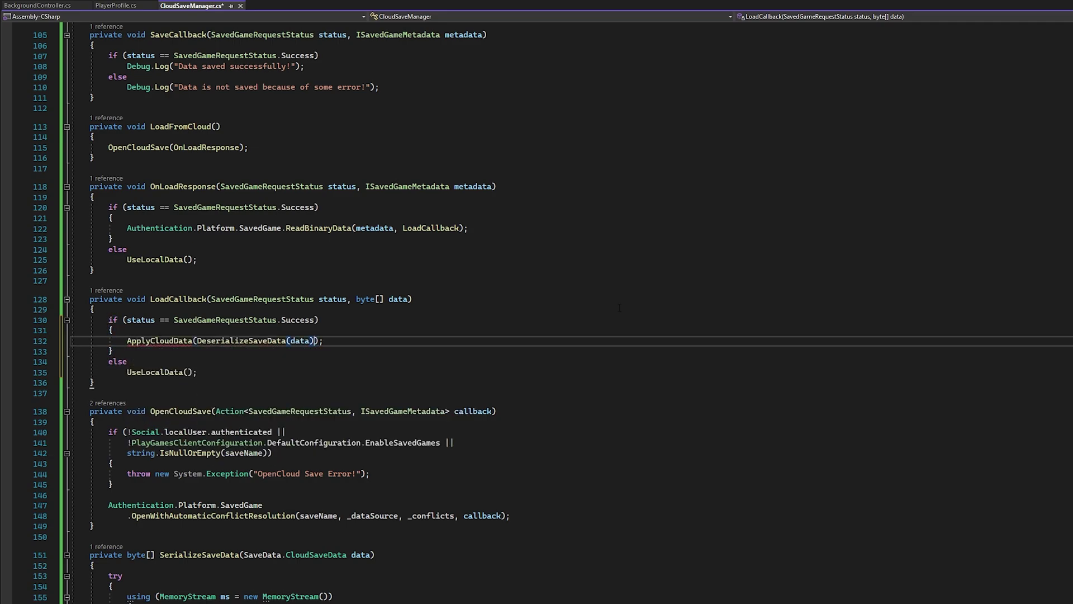
text(, data.Length > 0)
key(ctrl+s)
- Replace the thrown error with a Debug.LogError call
key(Down)
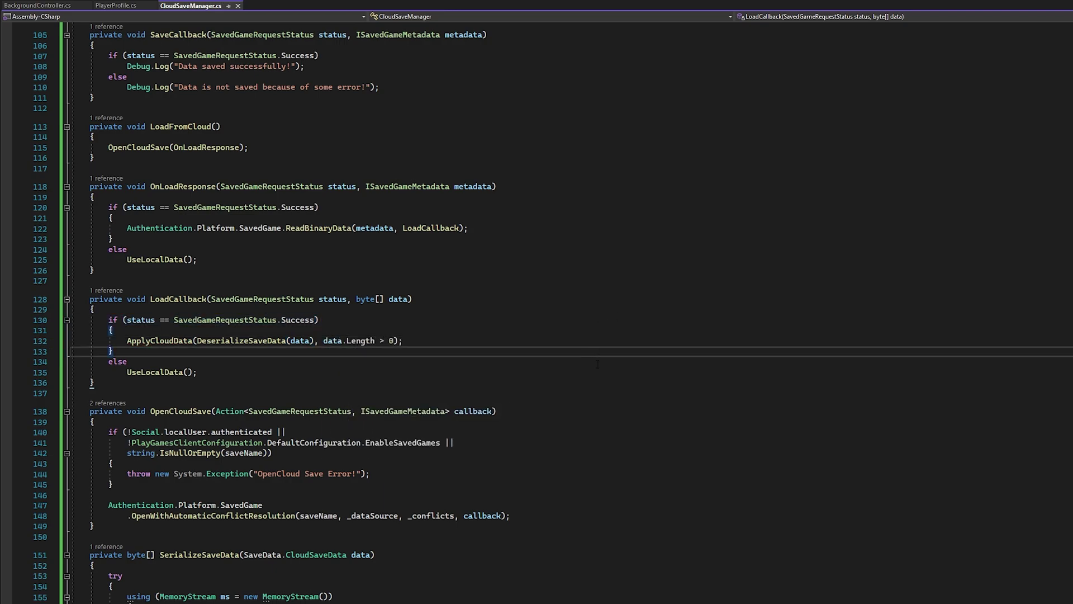
click(374, 375)
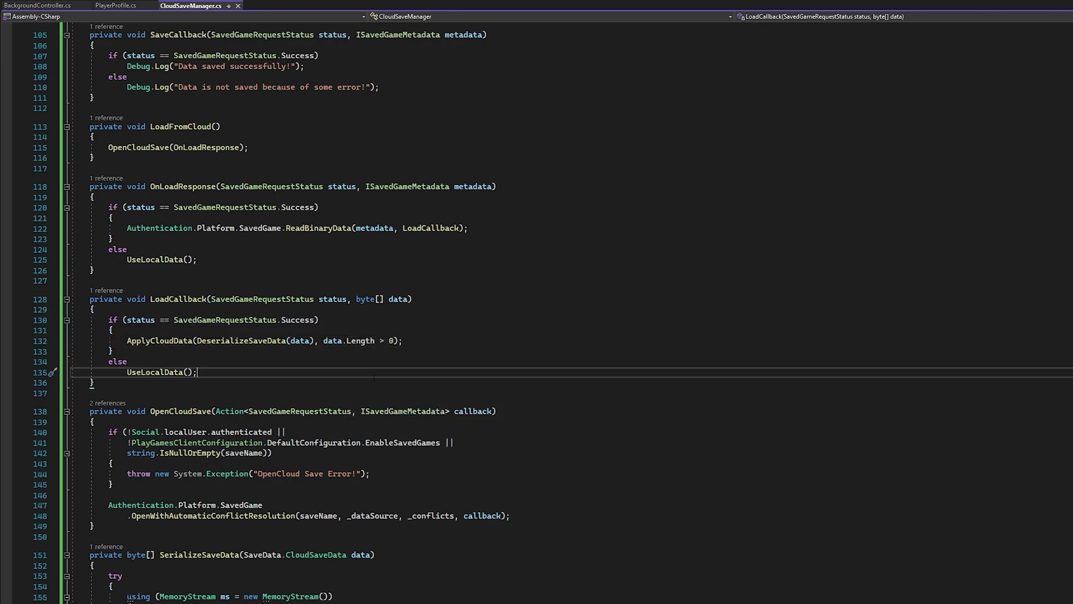
text(Debug.)
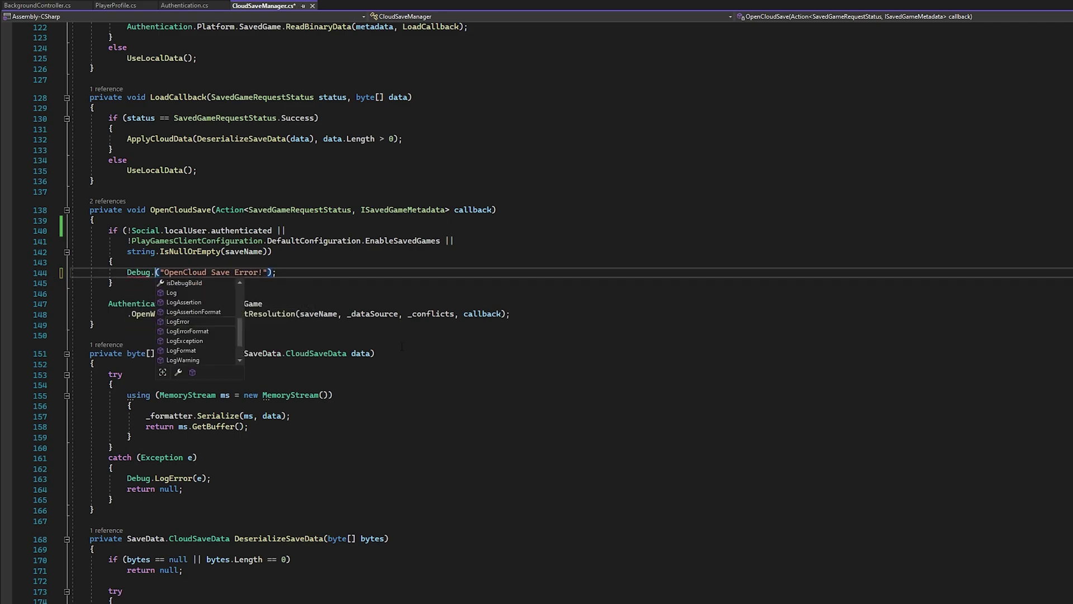
text(LogE)
key(Tab)
key(Down)
key(Down)
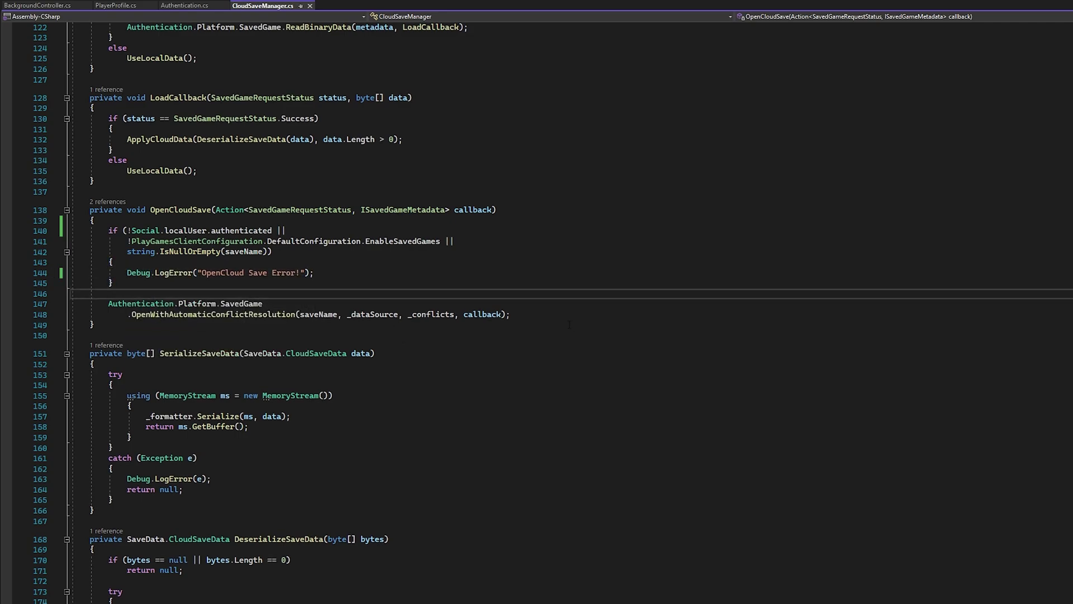
- Add CloudSaveManager.Instance.Save(); at the start of BackgroundController's Save method and save
key(ctrl+Tab)
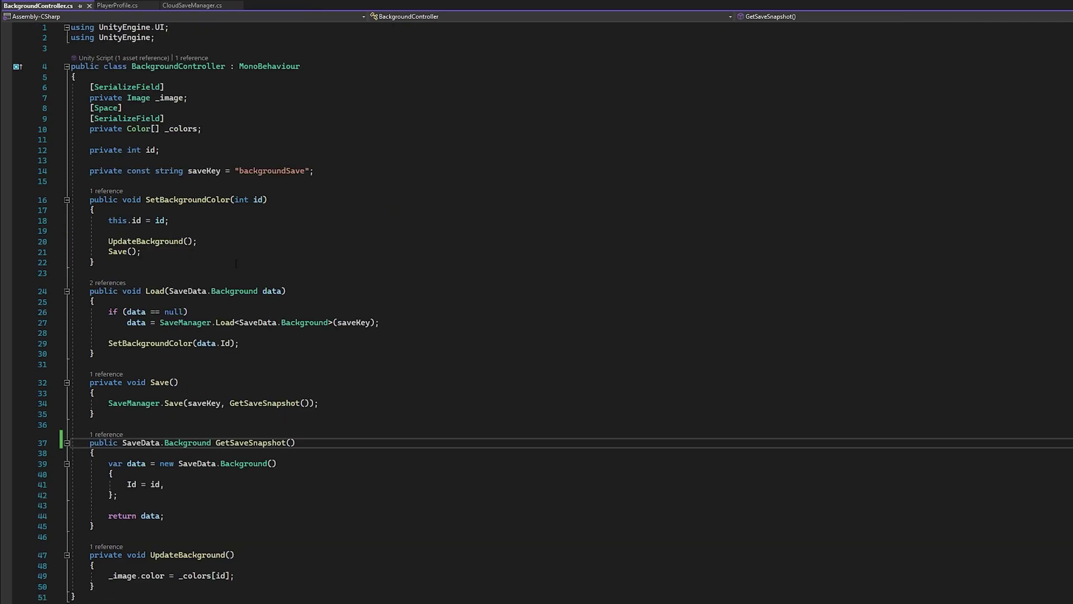
click(192, 393)
key(Return)
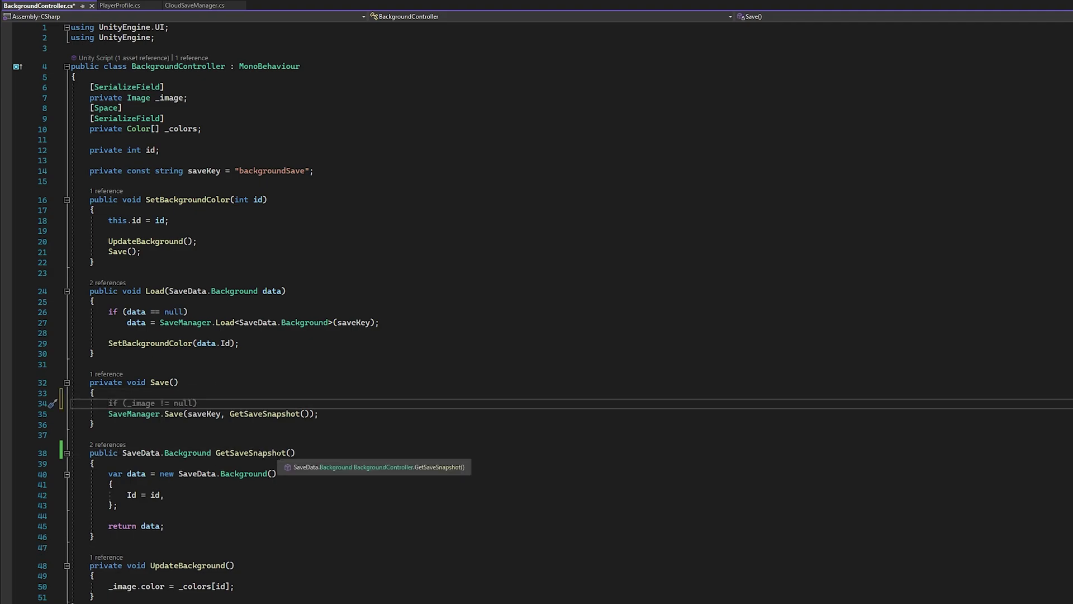
text(CloudSaveManager.Instance.Save)
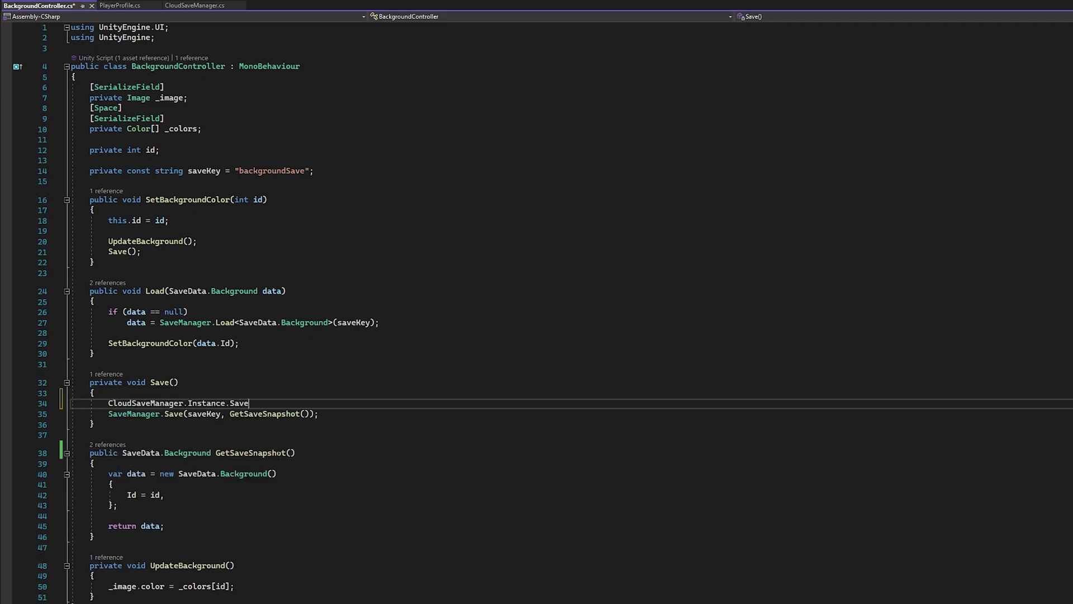
text(();)
key(ctrl+s)
- Copy that cloud save line into the start of PlayerProfile's Save()
click(361, 414)
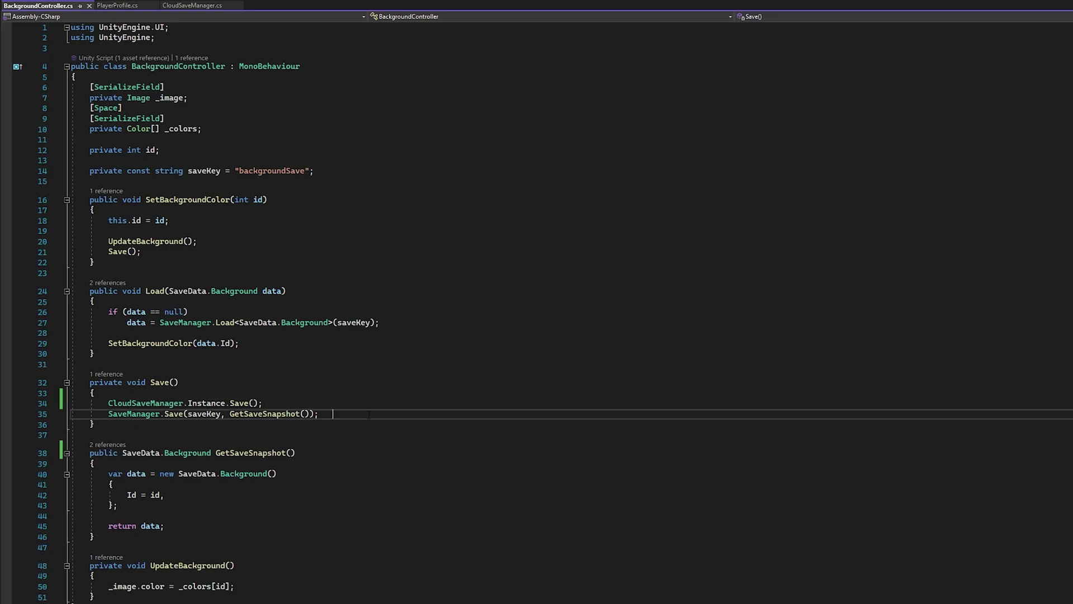
click(27, 405)
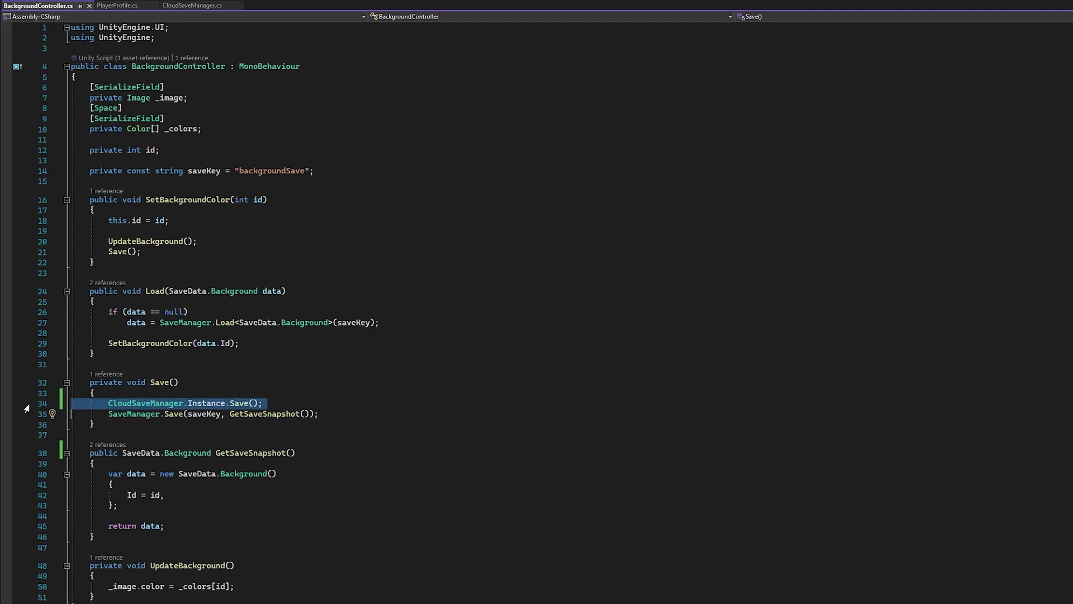
click(116, 5)
click(481, 380)
key(Return)
key(ctrl+v)
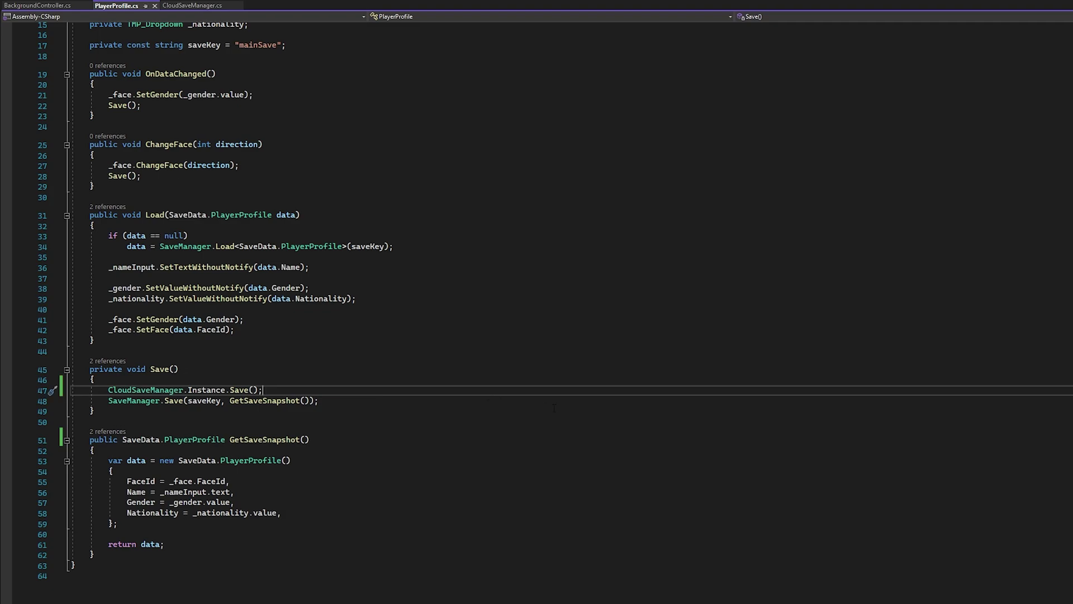
- Create an empty ClousSaveManager object and attach the Cloud Save Manager script
key(alt+Tab)
right_click(54, 126)
click(84, 230)
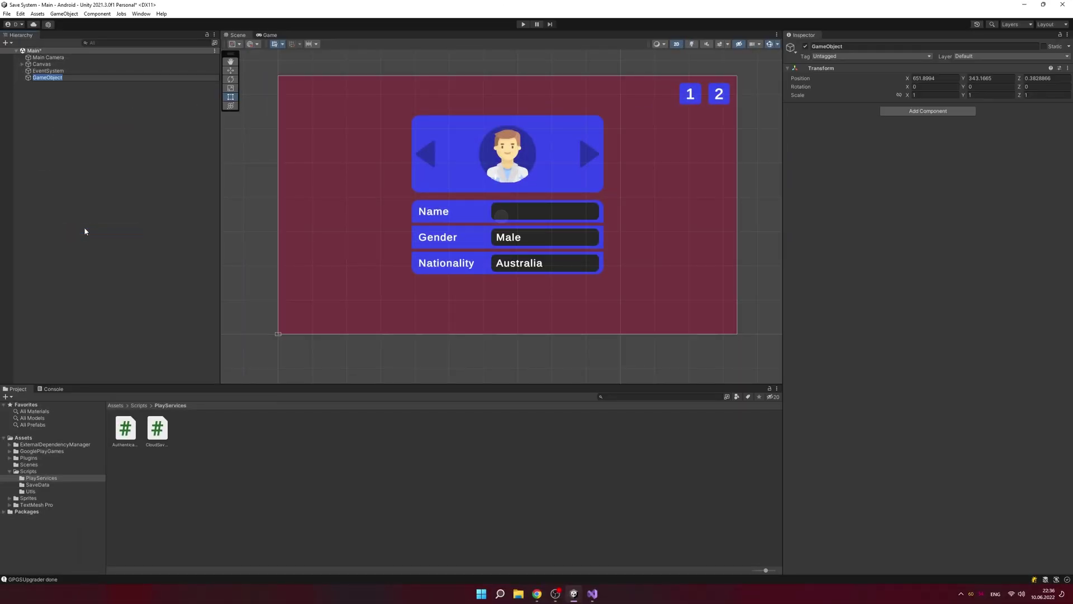
text(ClousSaveManager)
key(Return)
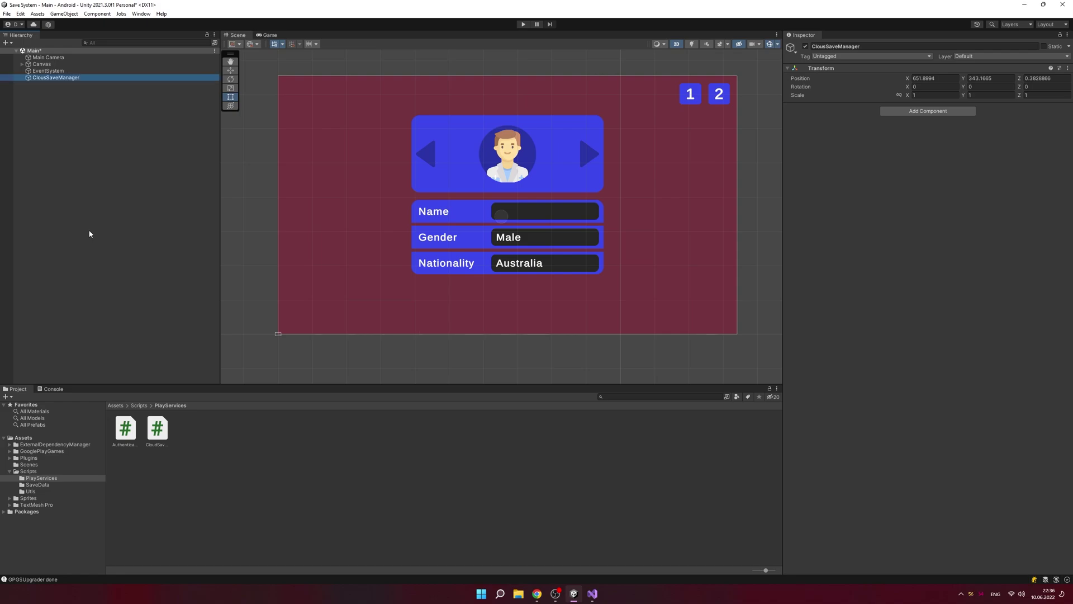
drag(157, 429, 928, 140)
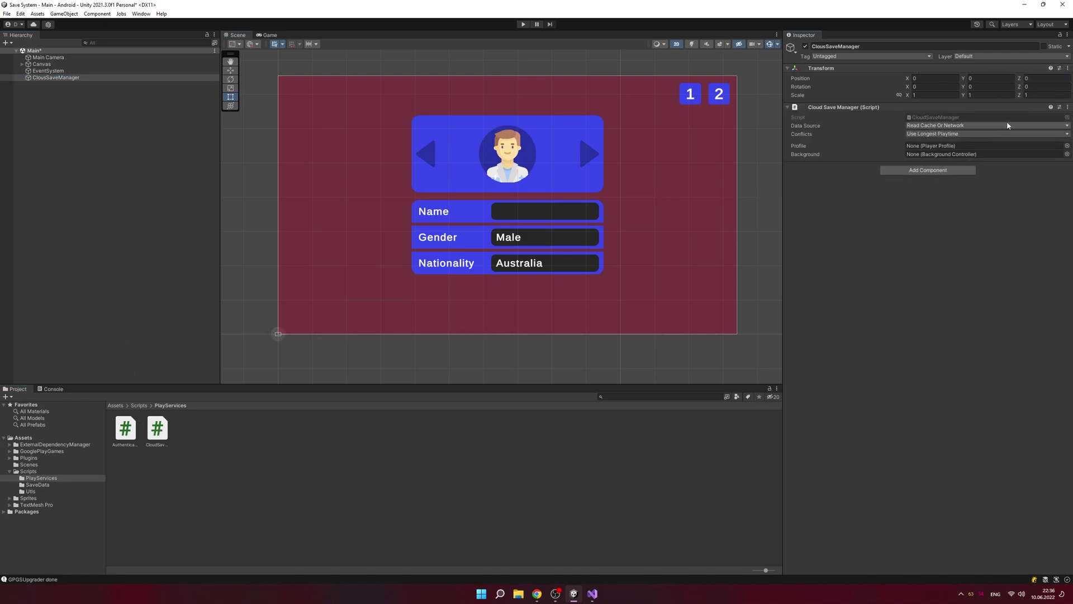
- Keep Read Cache Or Network, set conflicts to Use Most Recently Saved, and link Background
click(949, 126)
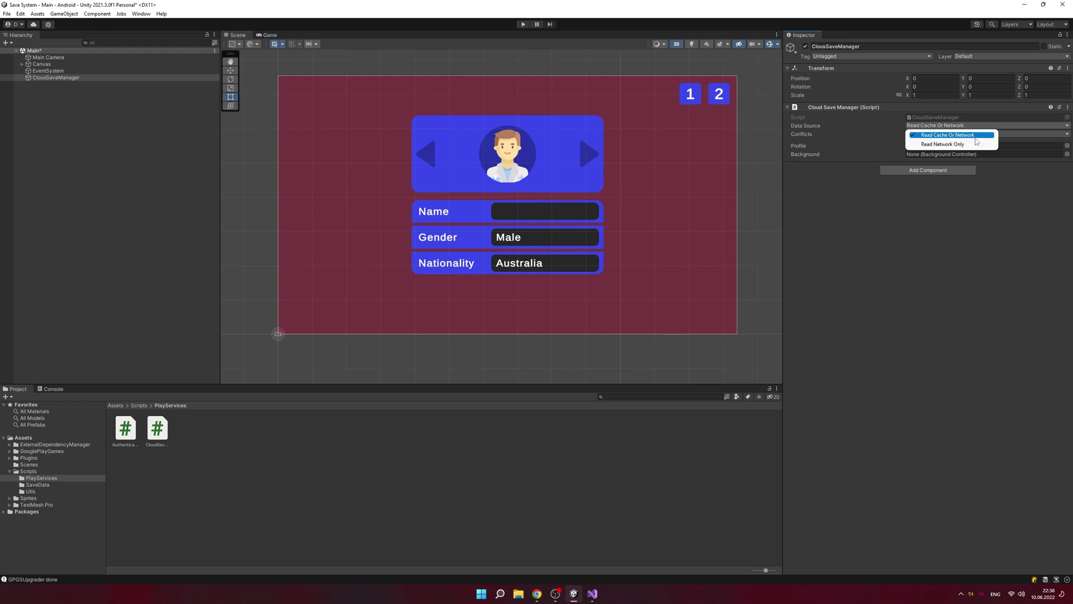
click(1011, 139)
click(1026, 135)
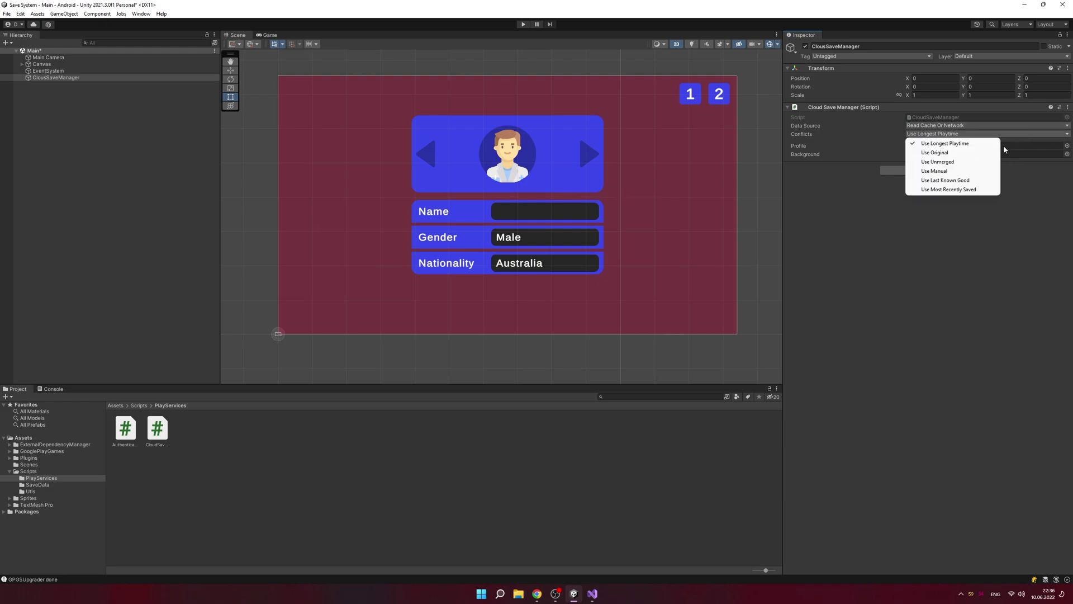
click(991, 191)
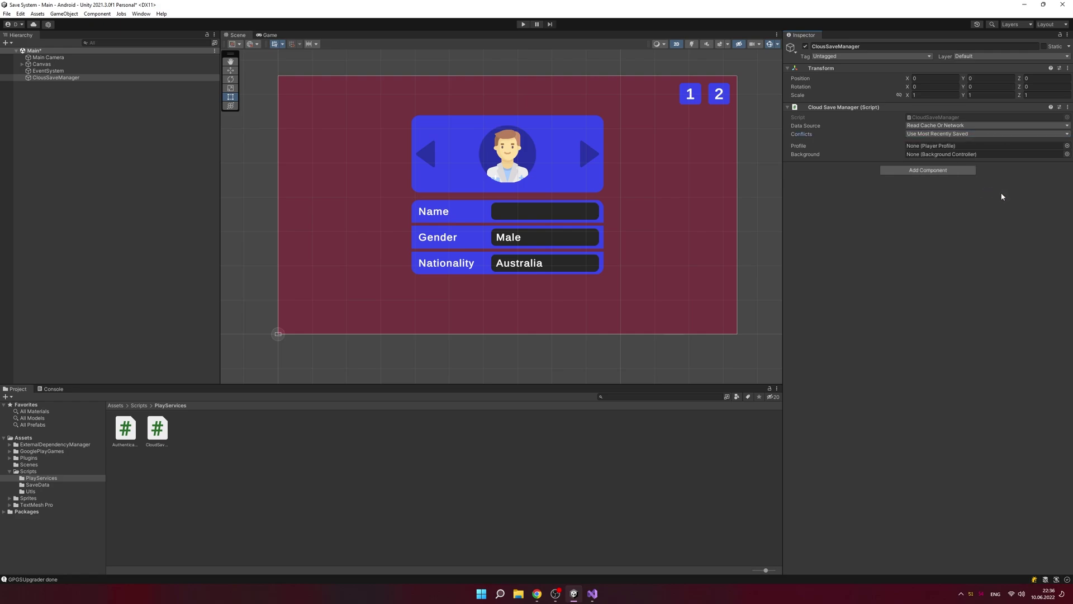
click(22, 64)
click(28, 70)
drag(53, 70, 952, 158)
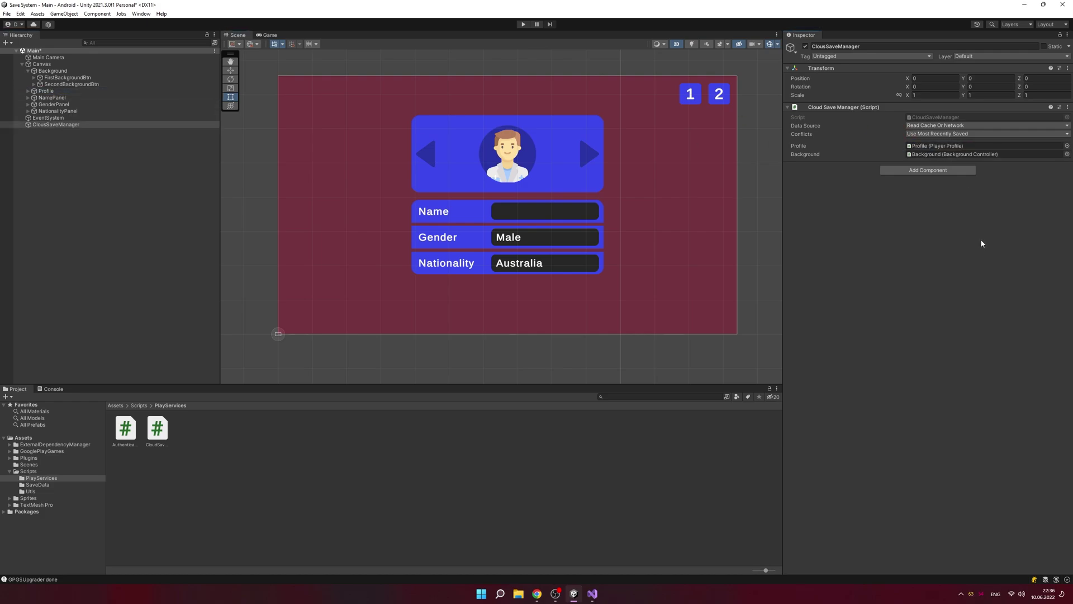
- Add an Authentication object above ClousSaveManager with its script, then save the Main scene
right_click(60, 144)
click(84, 245)
text(Authentication)
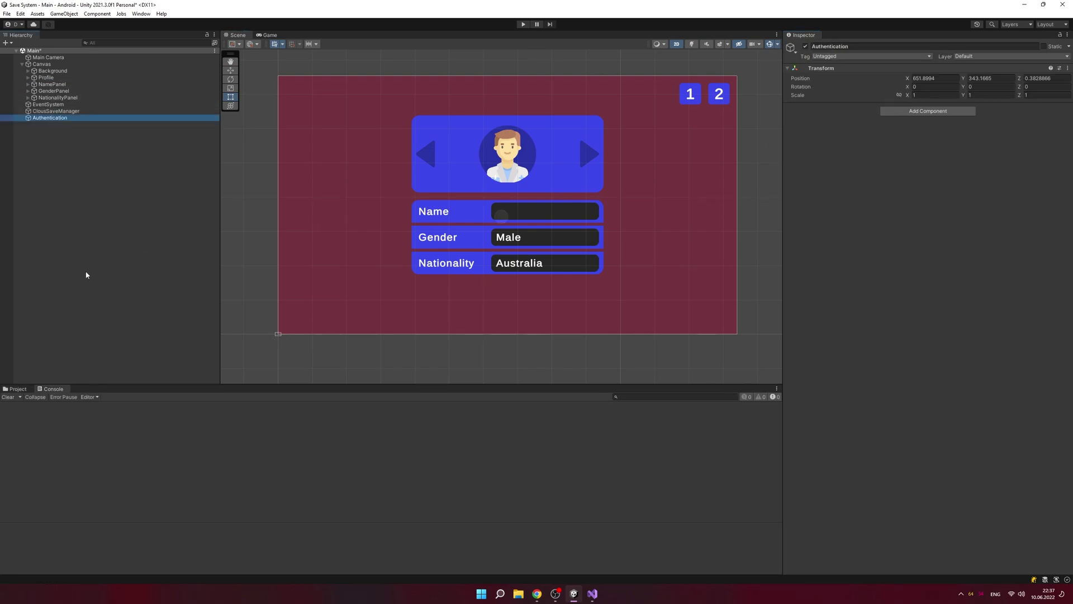
key(Return)
drag(49, 117, 49, 110)
click(17, 389)
drag(125, 428, 989, 270)
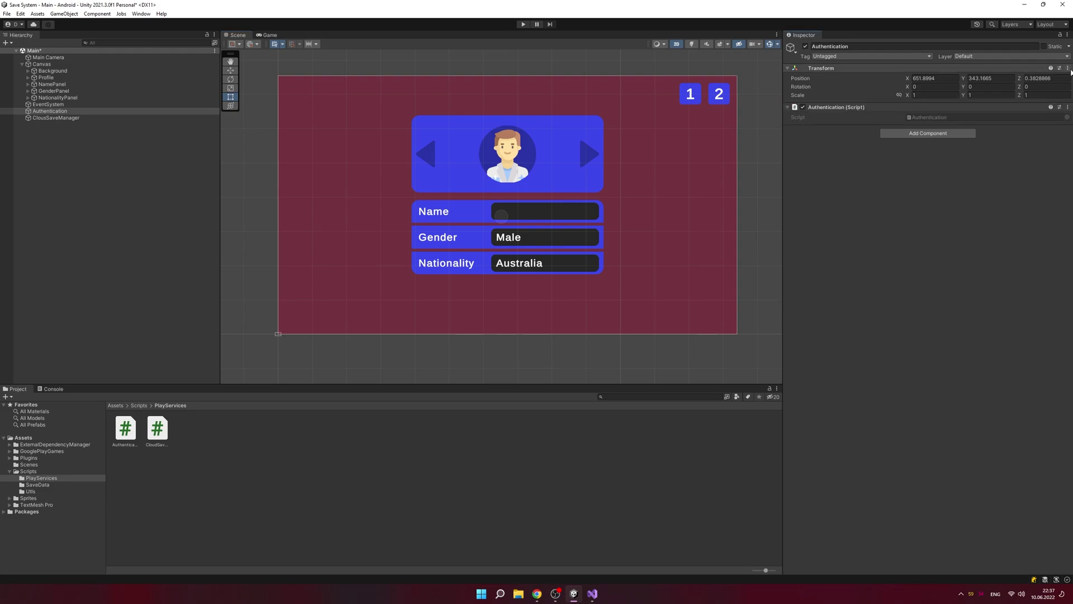
key(ctrl+s)
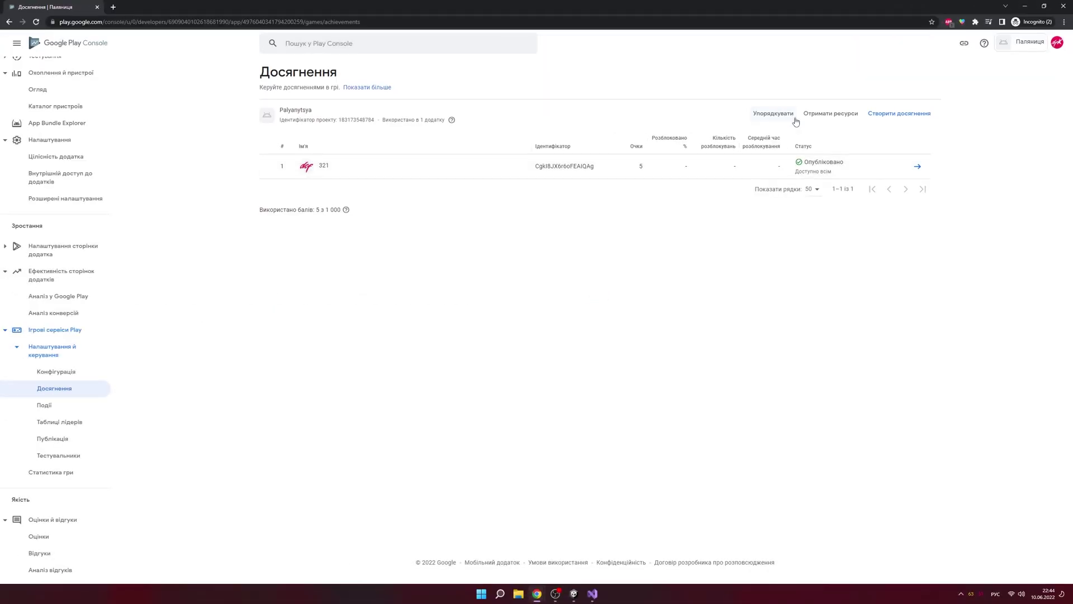
- Copy the app's Android resources XML from the Play Console
click(827, 115)
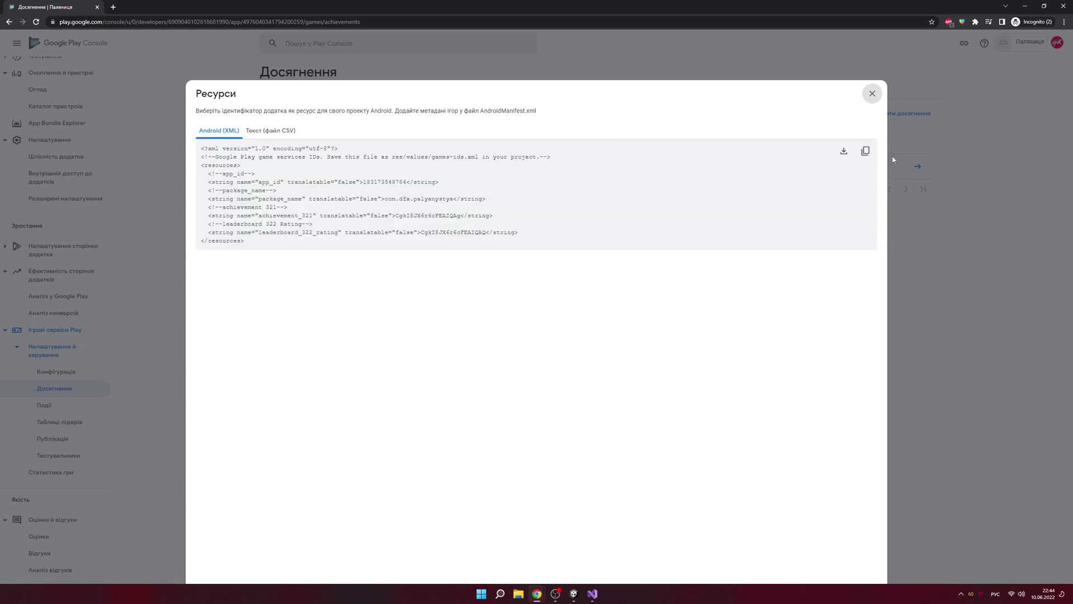
click(865, 151)
click(580, 600)
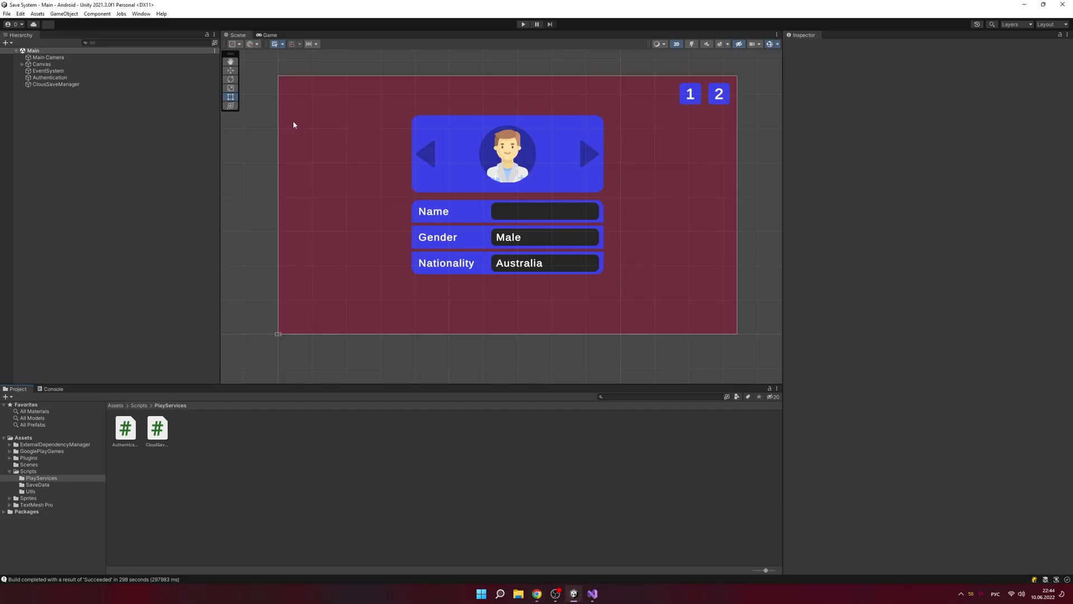
- Open Google Play Games Android setup and paste the Play Console resources XML
click(141, 14)
mouse_move(166, 37)
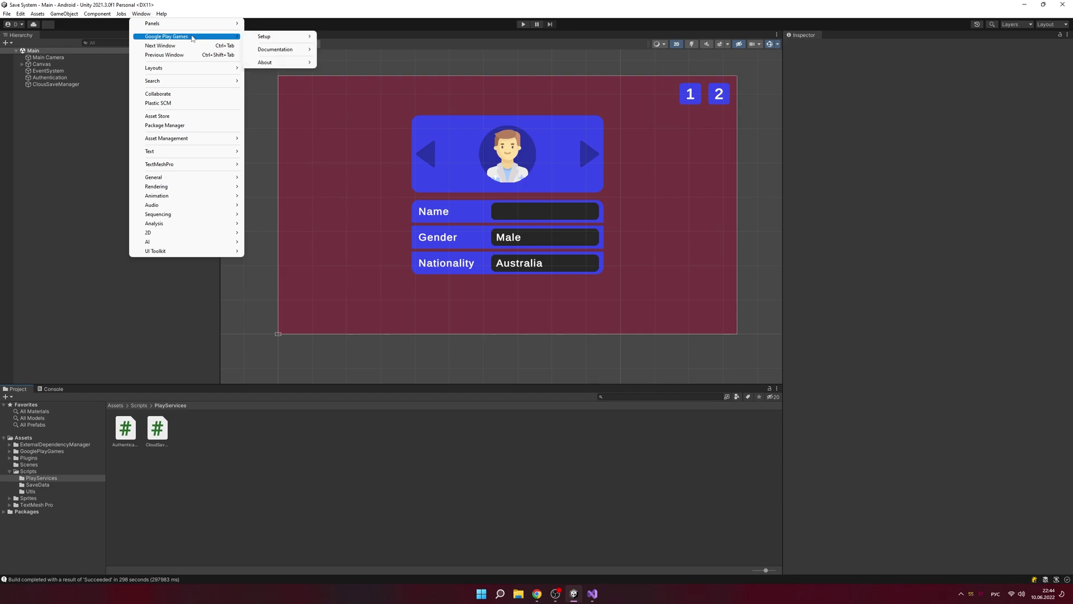
mouse_move(263, 38)
click(347, 38)
right_click(565, 156)
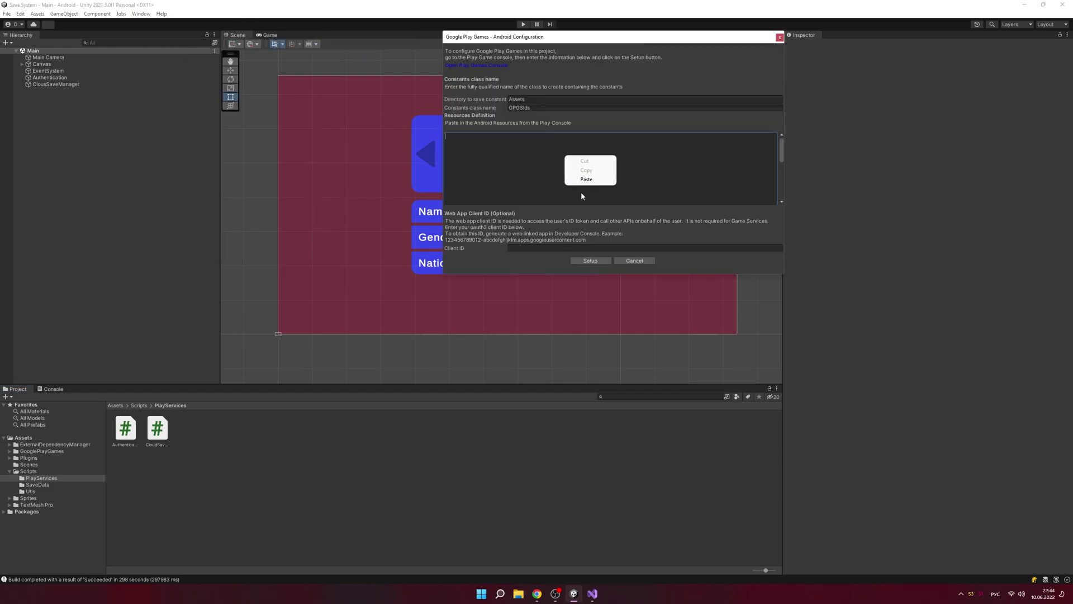
click(584, 179)
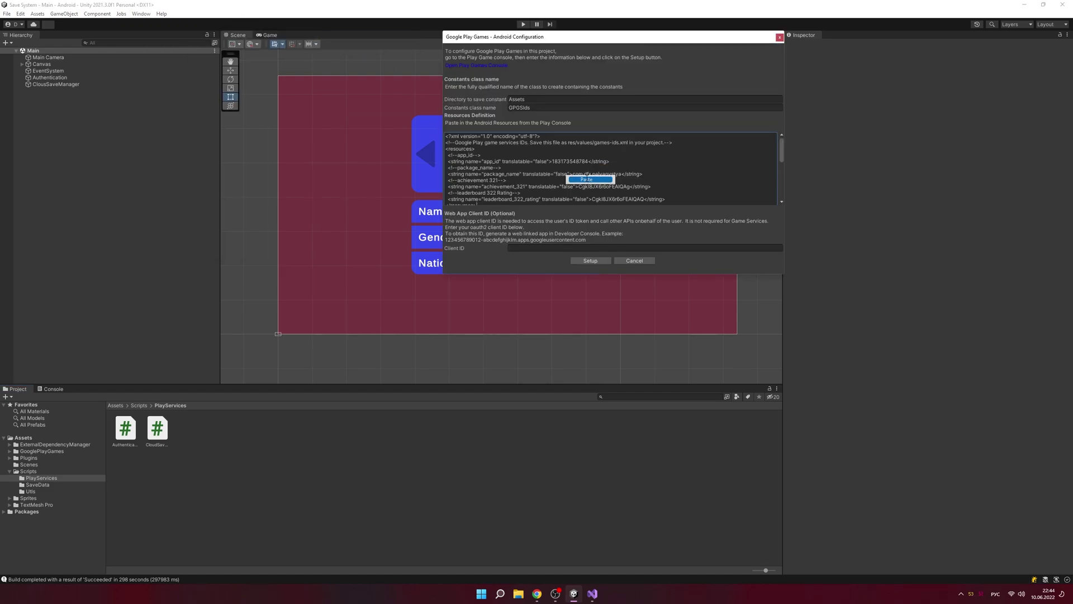
- Copy the web OAuth client ID from the Play Console into the Client ID field, then run setup
click(508, 248)
click(537, 593)
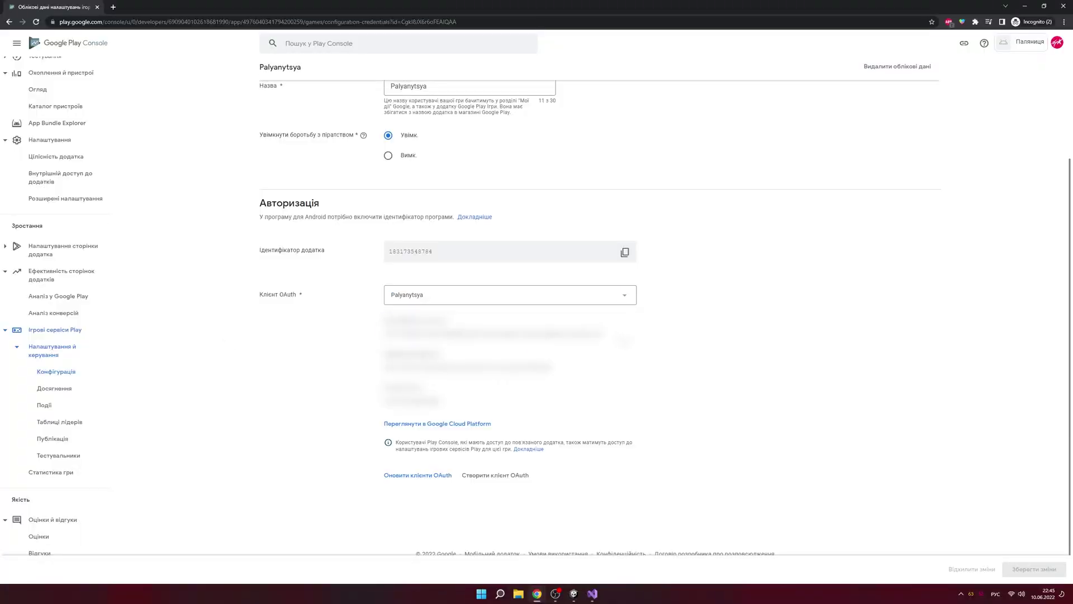
drag(604, 335, 385, 341)
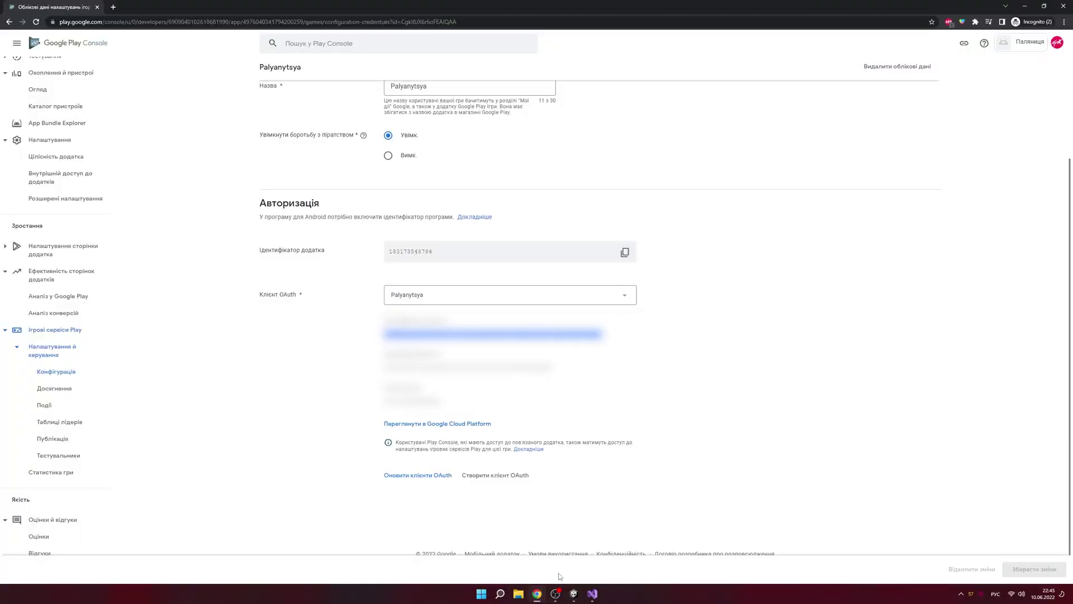
click(573, 593)
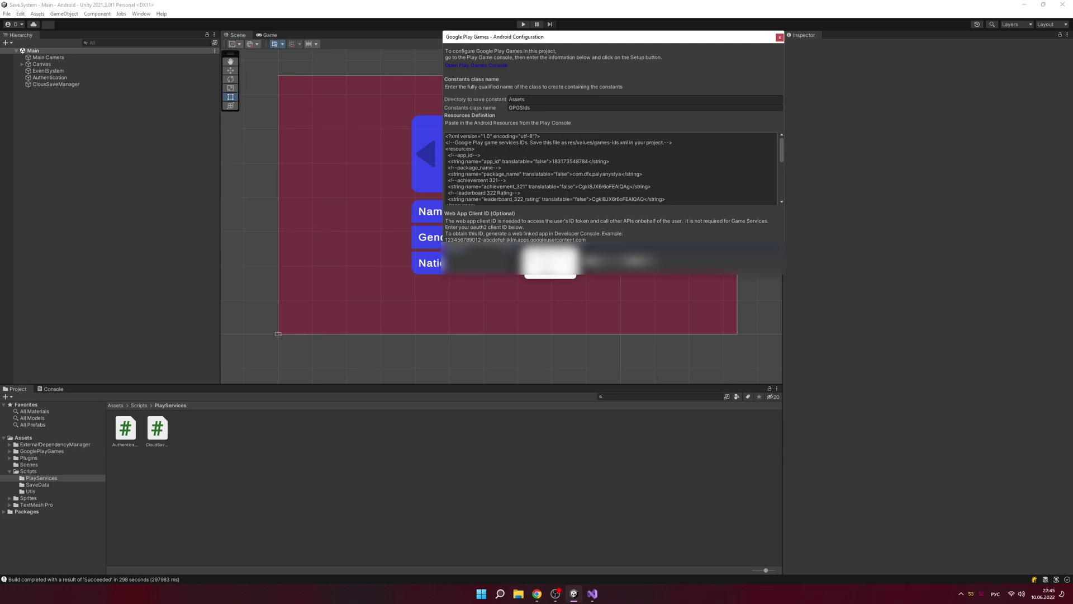
key(ctrl+v)
click(622, 263)
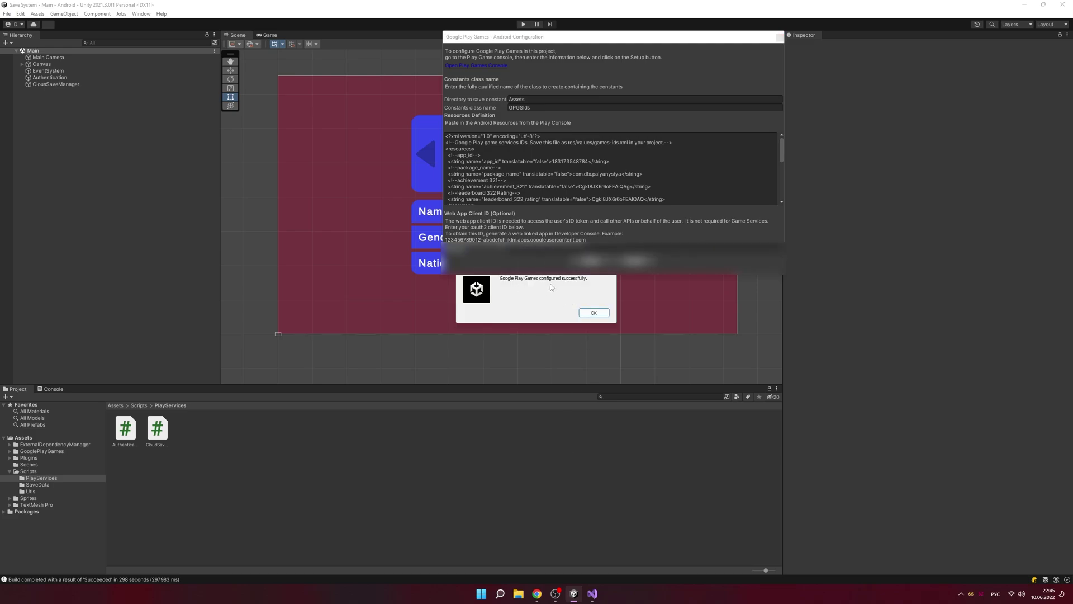
click(592, 312)
click(665, 229)
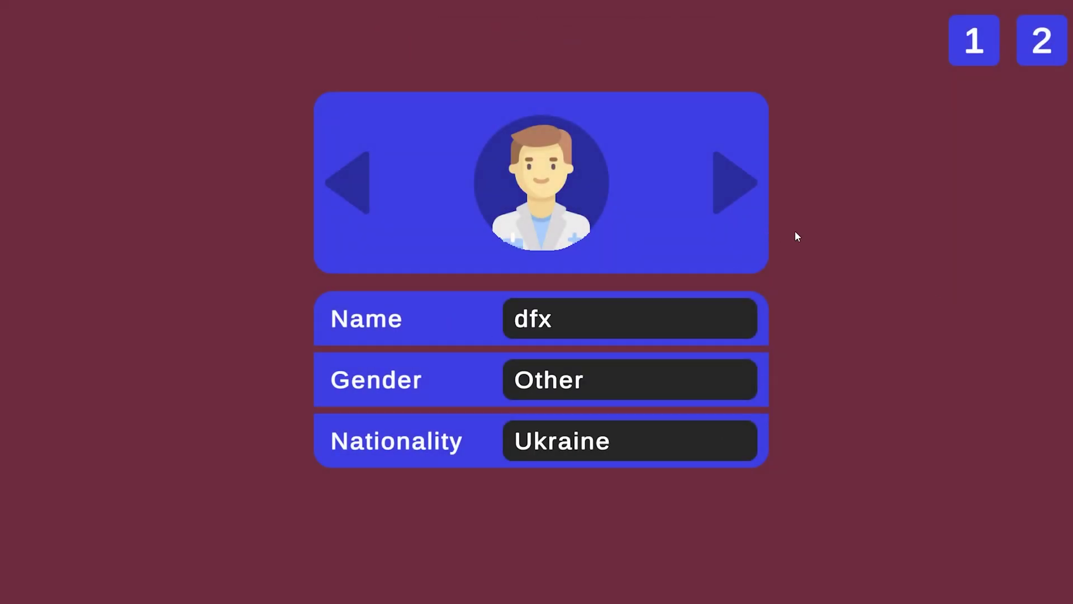
- Pick the woman-with-earrings avatar and yellow background, then close and relaunch Palyanytsya
click(744, 191)
click(737, 195)
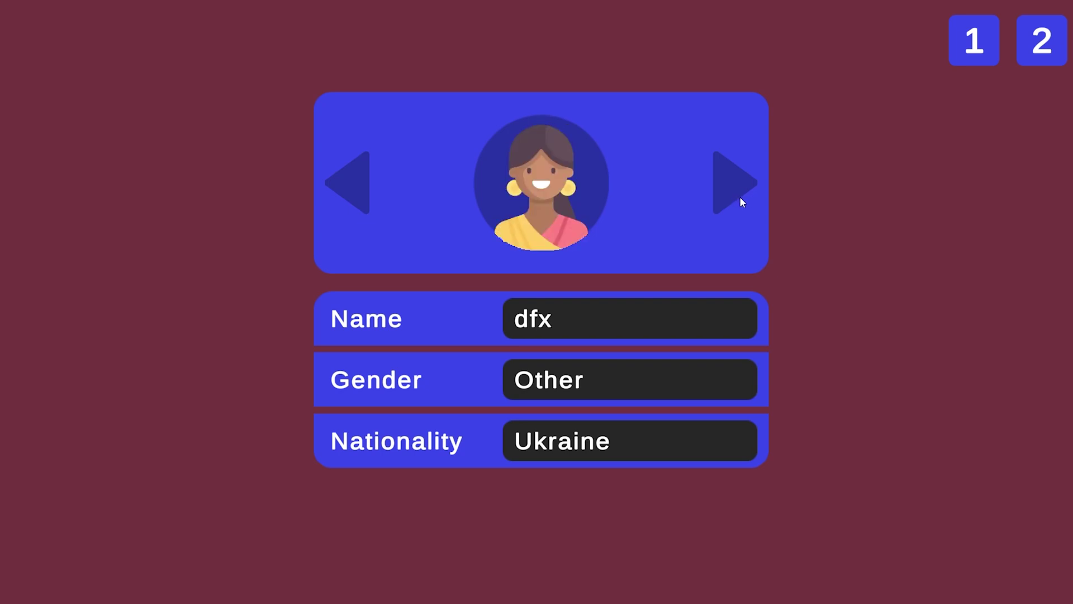
click(982, 372)
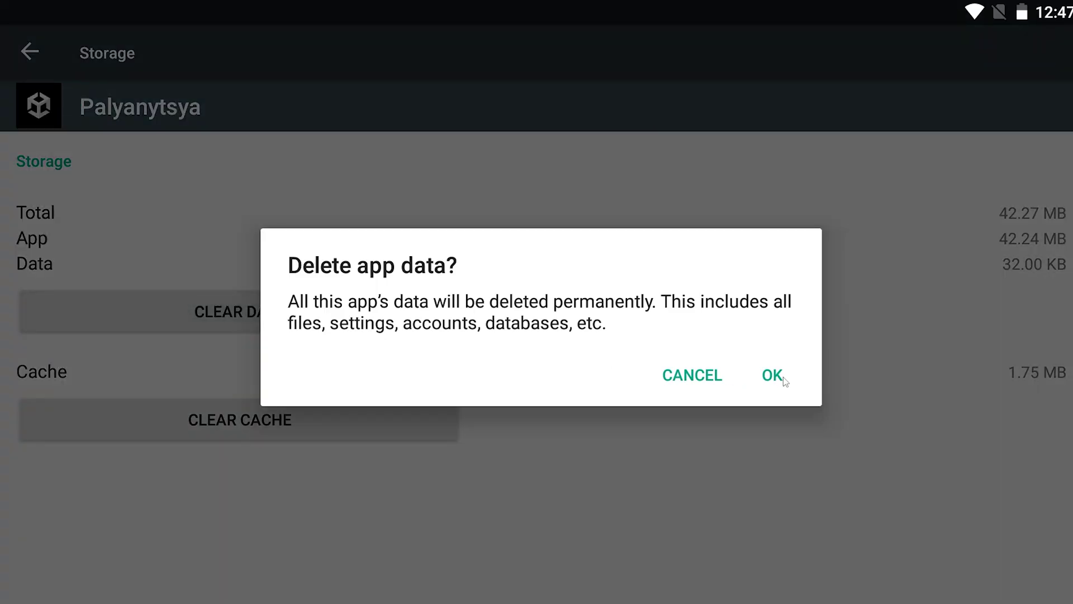
click(783, 376)
click(931, 195)
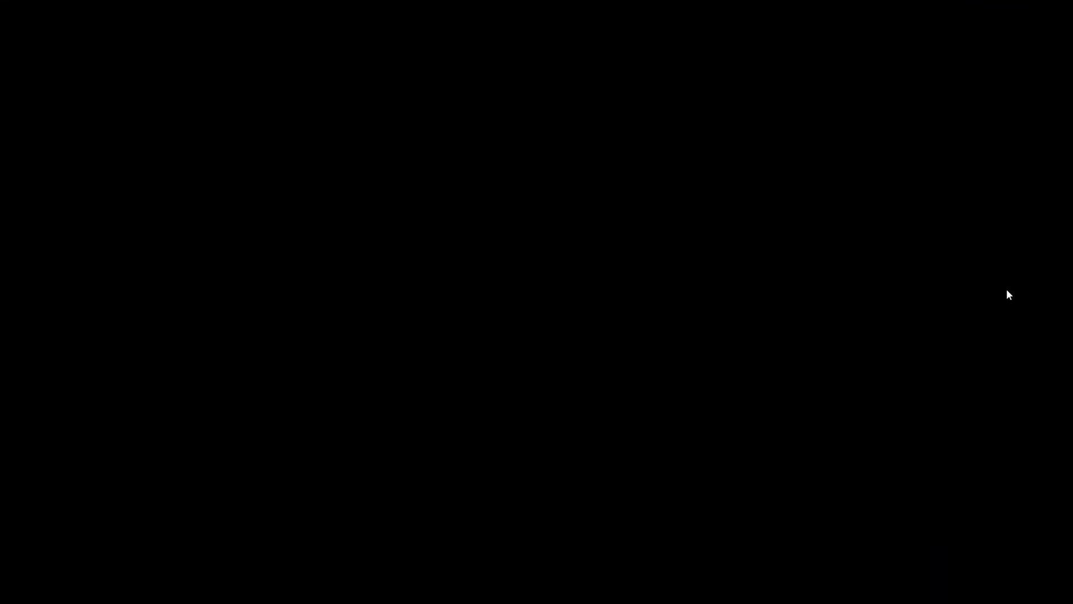